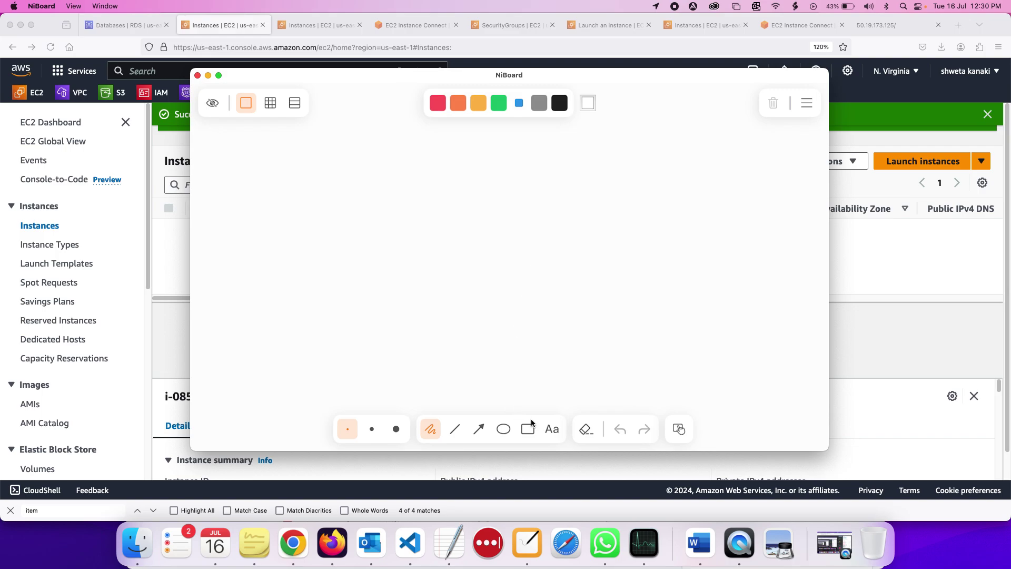
Add the text label "AMI" to the whiteboard and draw a wide rectangle directly beneath it
{"action": "left_click", "coordinate": [552, 429]}
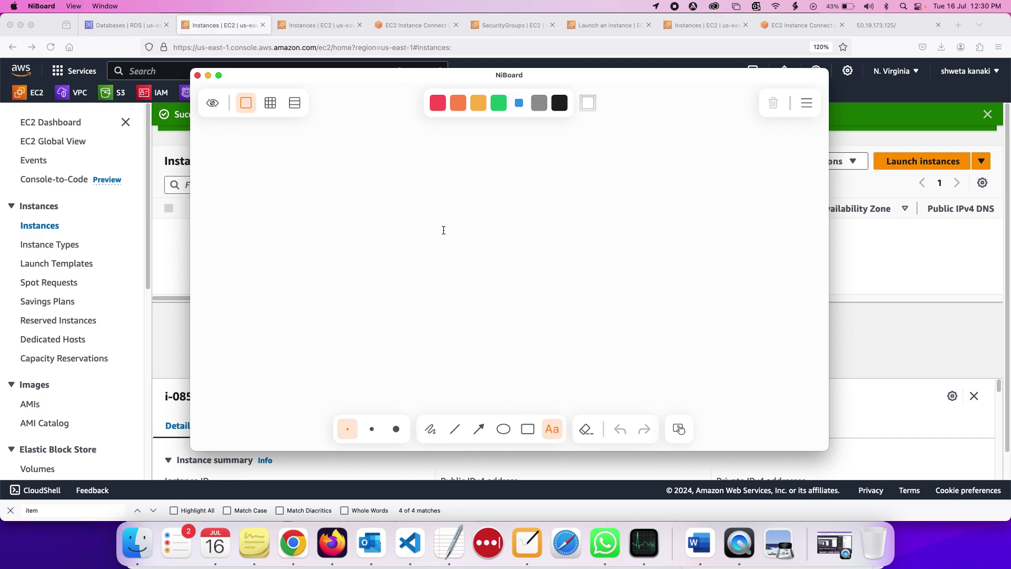
{"action": "left_click", "coordinate": [431, 198]}
{"action": "type", "text": "AMI"}
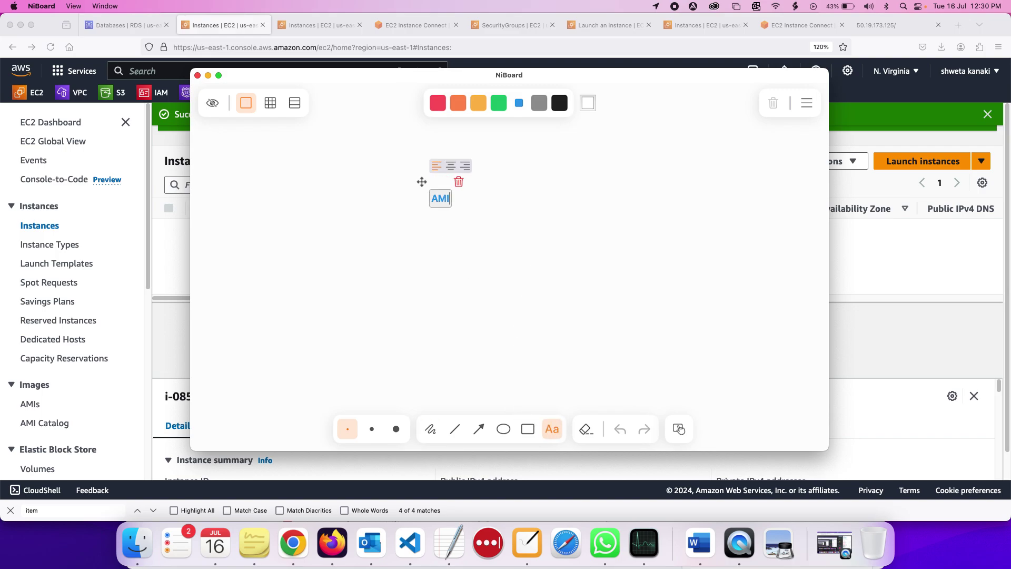
{"action": "left_click", "coordinate": [527, 429]}
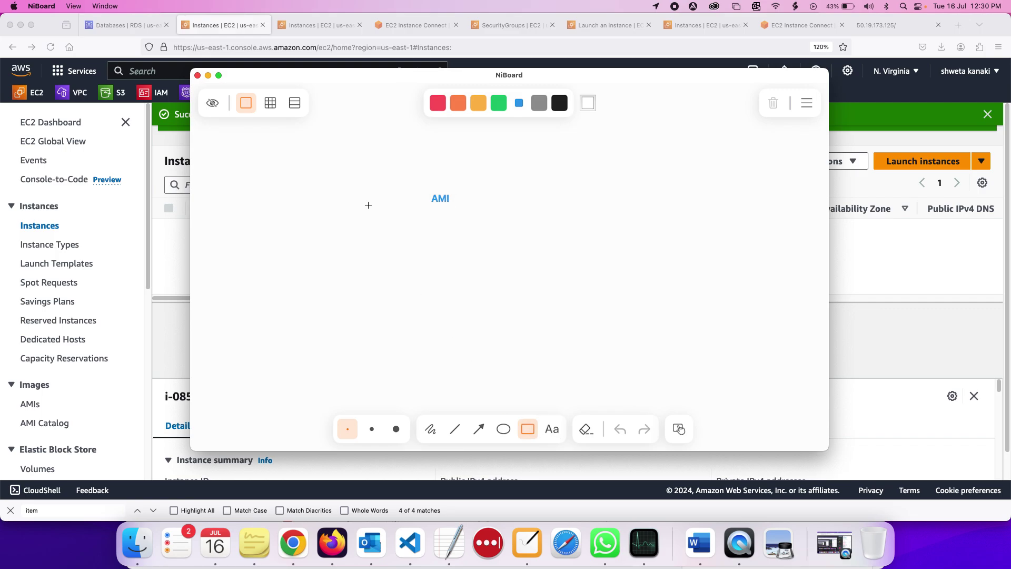
{"action": "left_click_drag", "start_coordinate": [382, 202], "coordinate": [503, 264]}
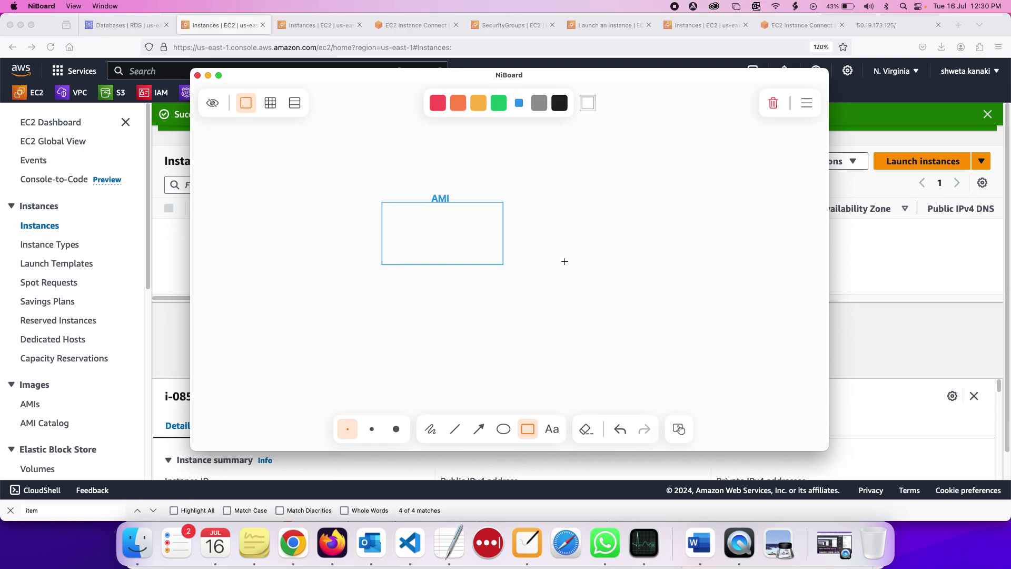
Switch to the EC2 console in Firefox, start launching an instance and name it webserver
{"action": "left_click", "coordinate": [161, 359]}
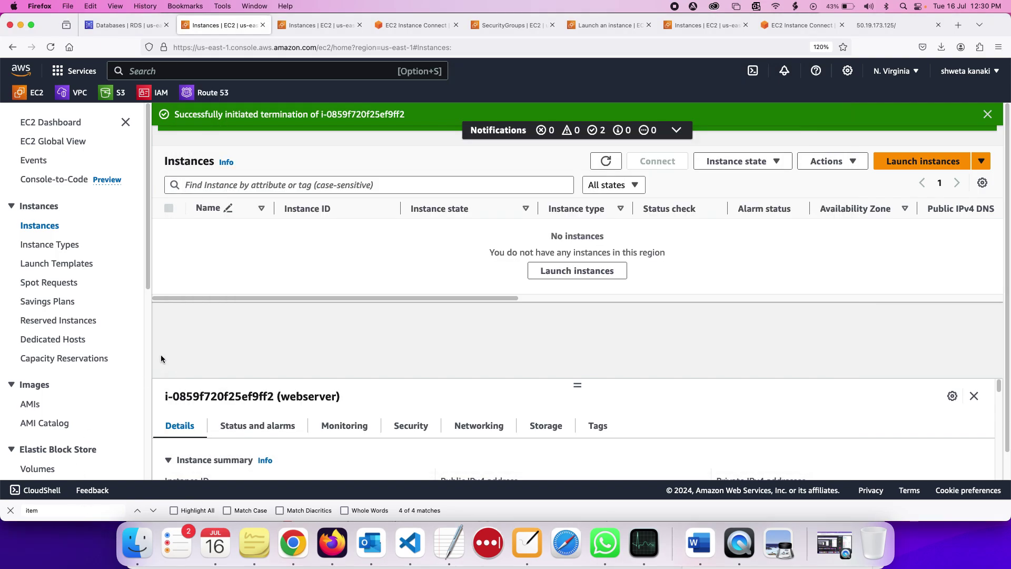
{"action": "left_click", "coordinate": [889, 164]}
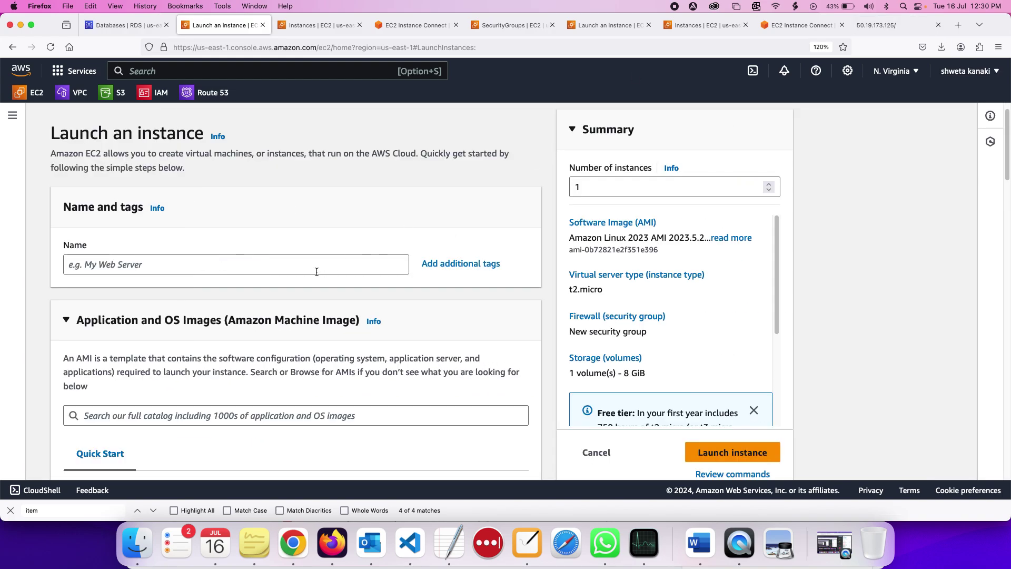
{"action": "left_click", "coordinate": [315, 273]}
{"action": "type", "text": "Web"}
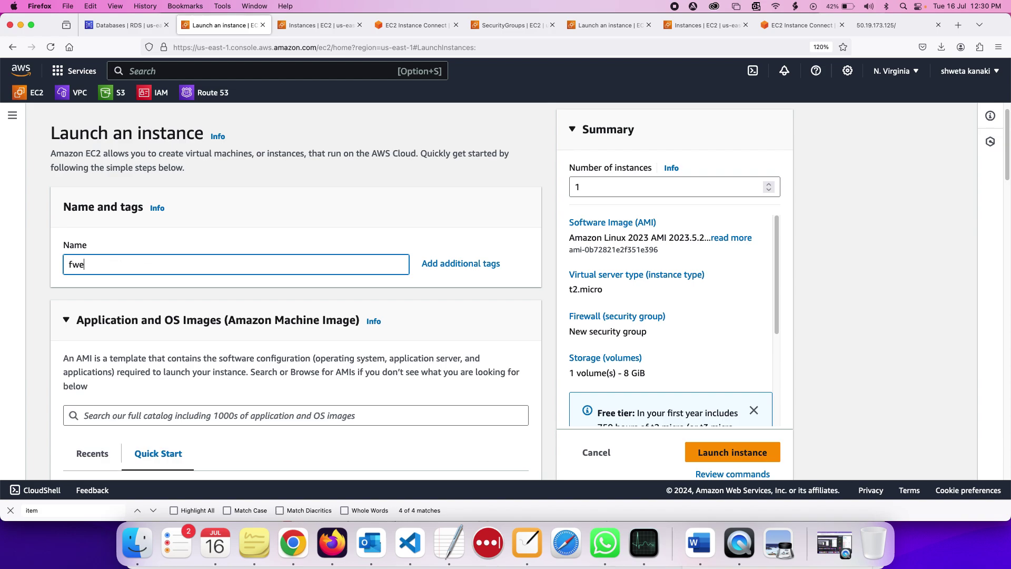
{"action": "key", "text": "BackSpace"}
{"action": "key", "text": "BackSpace"}
{"action": "key", "text": "BackSpace"}
{"action": "type", "text": "webserver"}
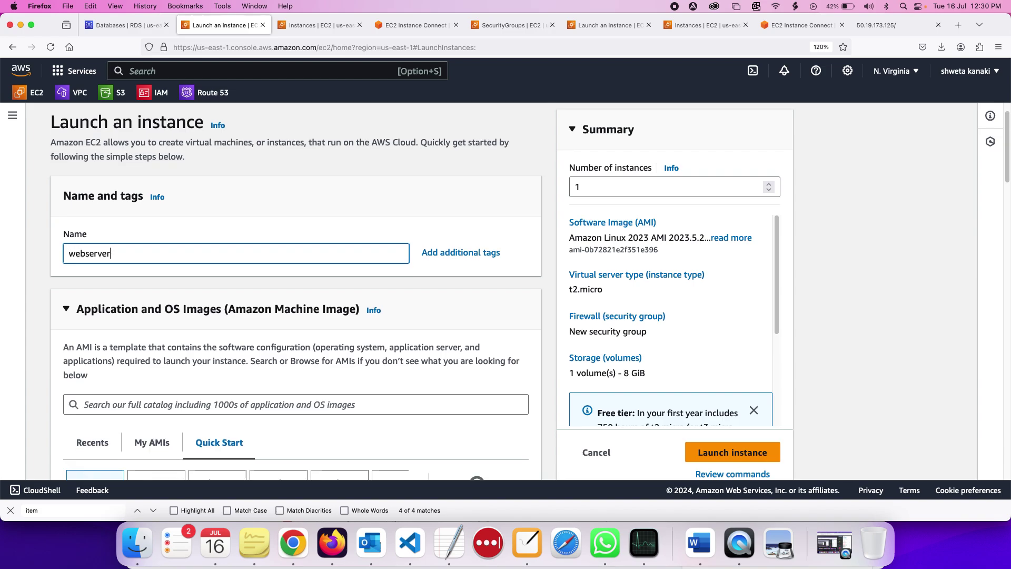
Select the existing key pair mkmk for the new instance's login
{"action": "scroll", "coordinate": [166, 353], "scroll_direction": "down", "scroll_amount": 5}
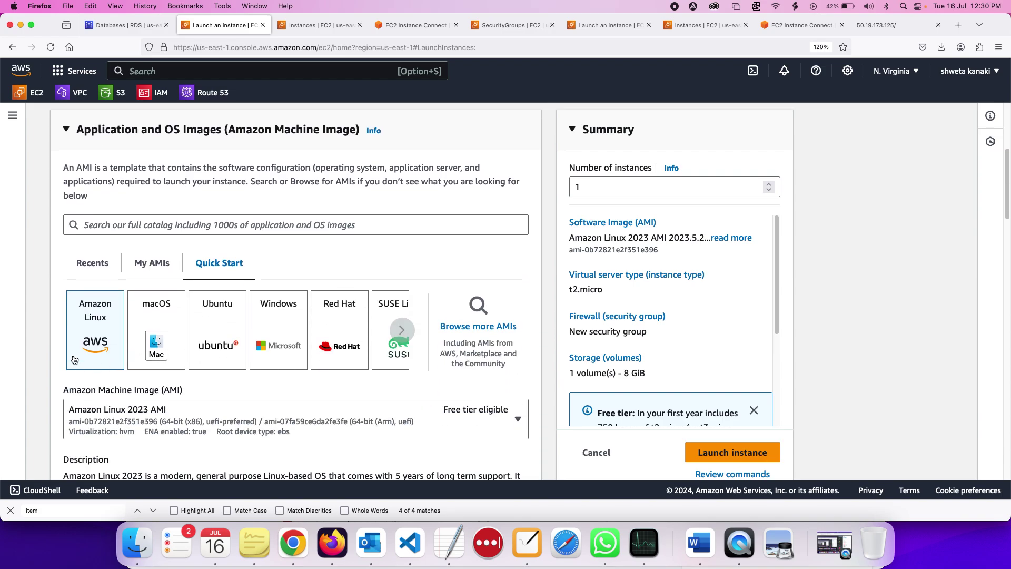
{"action": "scroll", "coordinate": [75, 360], "scroll_direction": "up", "scroll_amount": 3}
{"action": "scroll", "coordinate": [74, 359], "scroll_direction": "down", "scroll_amount": 3}
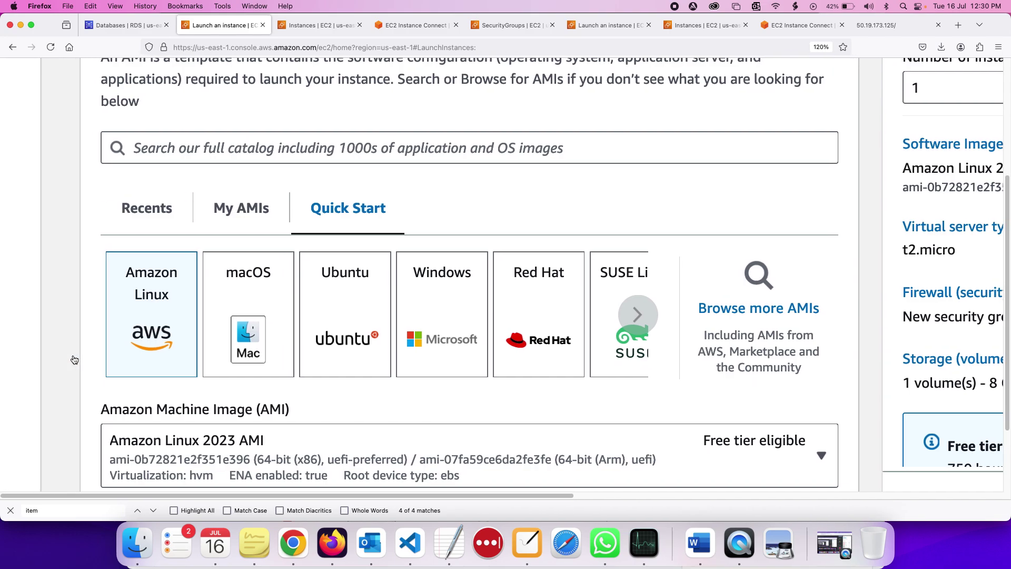
{"action": "scroll", "coordinate": [73, 358], "scroll_direction": "down", "scroll_amount": 10}
{"action": "scroll", "coordinate": [72, 358], "scroll_direction": "down", "scroll_amount": 5}
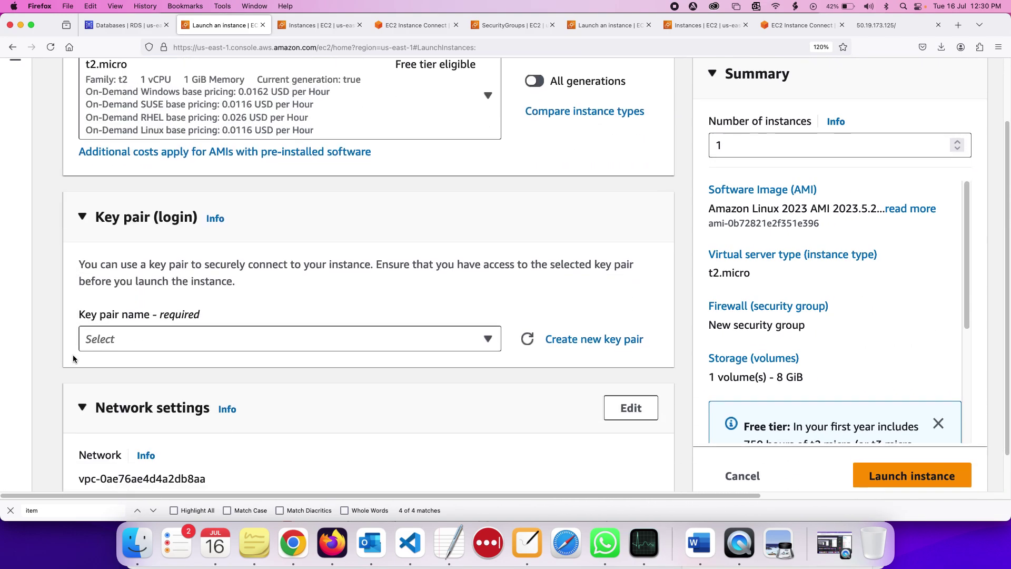
{"action": "left_click", "coordinate": [233, 299]}
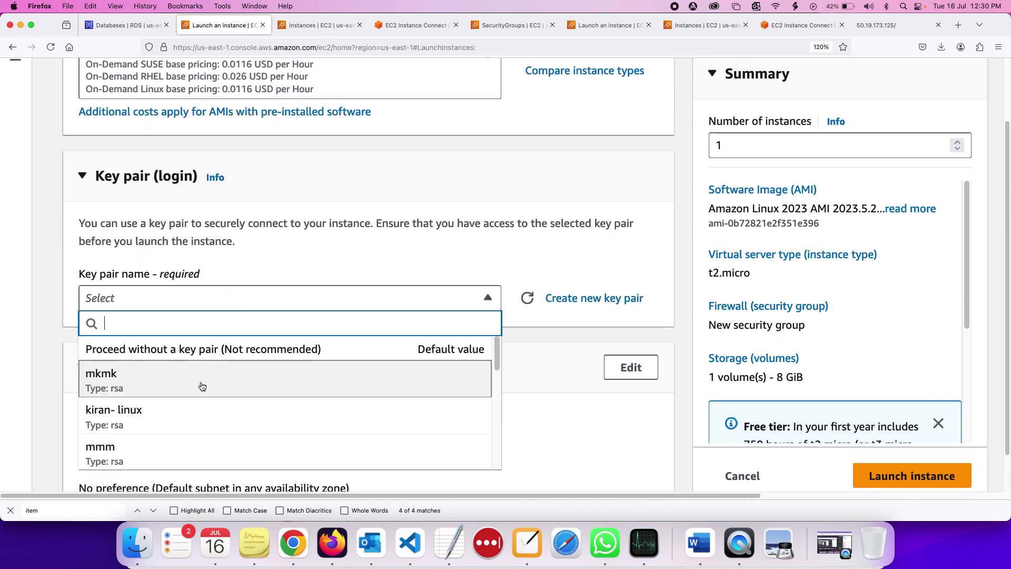
{"action": "left_click", "coordinate": [203, 372]}
Allow HTTP traffic from the internet in the new security group and launch the instance
{"action": "scroll", "coordinate": [200, 381], "scroll_direction": "down", "scroll_amount": 3}
{"action": "scroll", "coordinate": [201, 383], "scroll_direction": "down", "scroll_amount": 8}
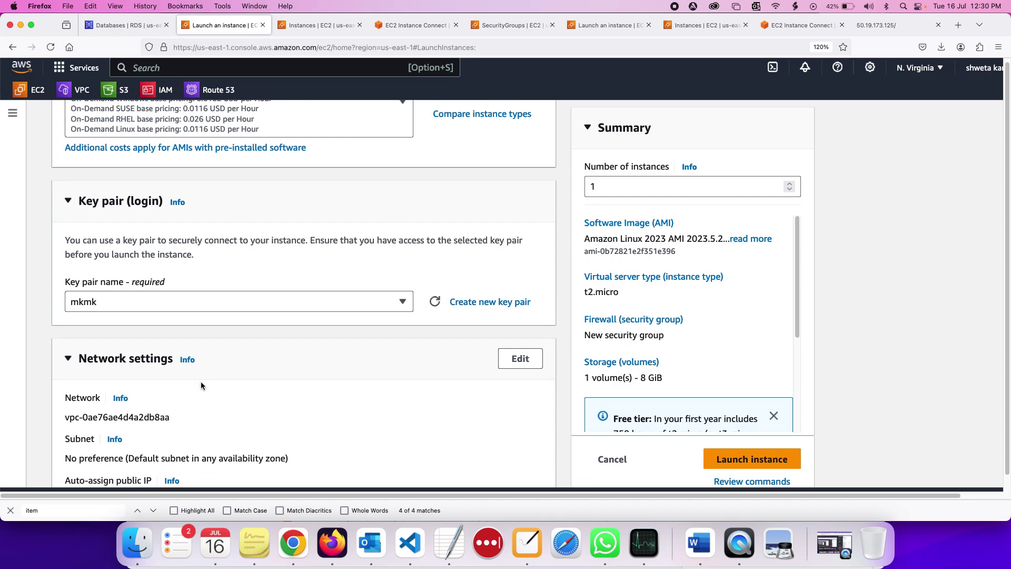
{"action": "scroll", "coordinate": [201, 381], "scroll_direction": "down", "scroll_amount": 8}
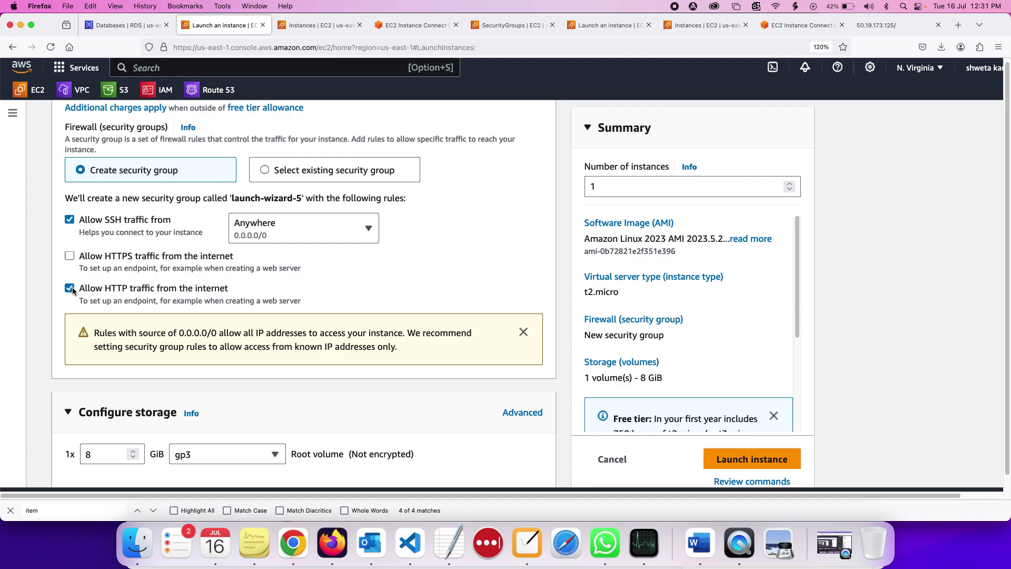
{"action": "scroll", "coordinate": [72, 286], "scroll_direction": "down", "scroll_amount": 10}
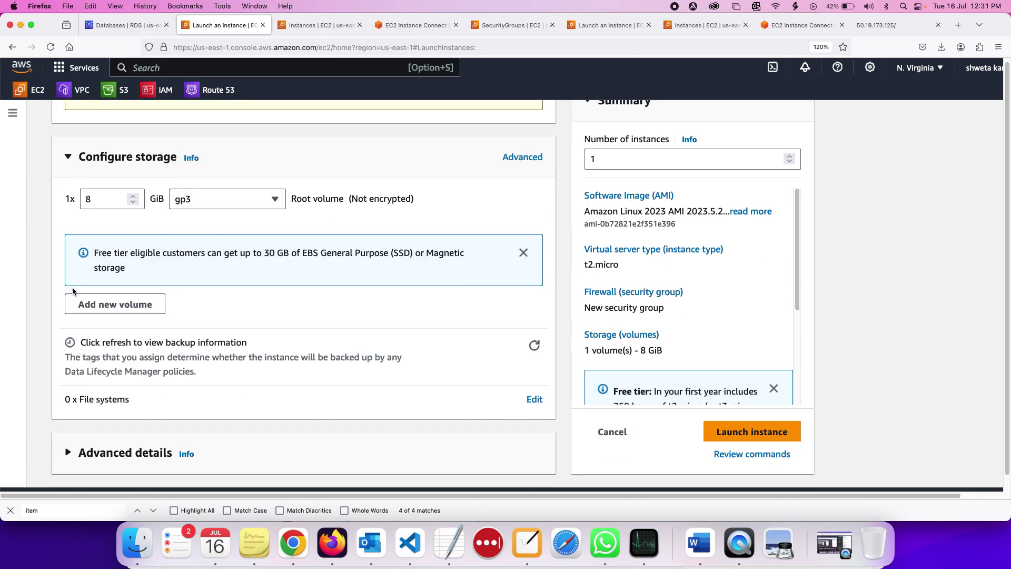
{"action": "left_click", "coordinate": [773, 435]}
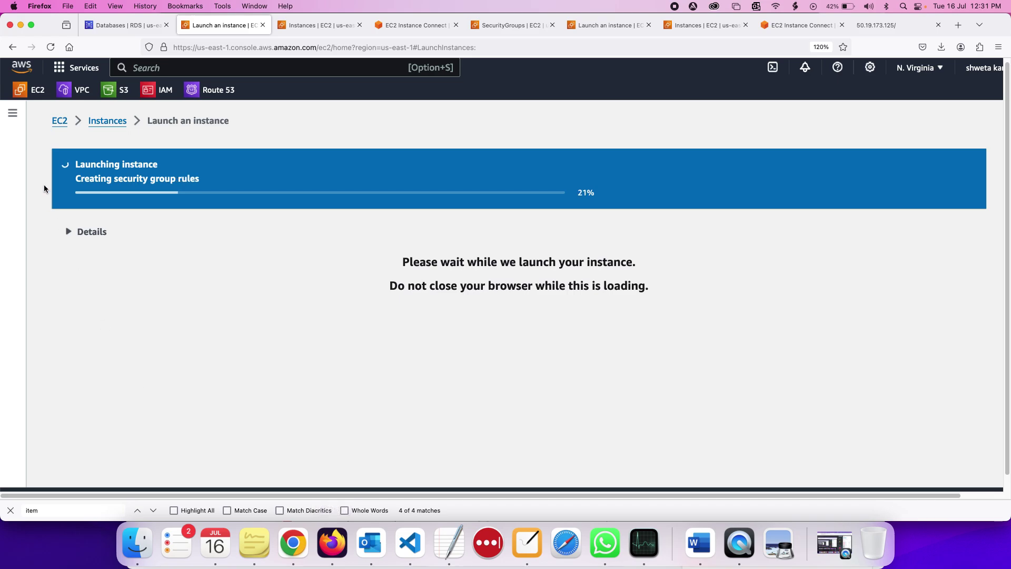
Go to the AMIs page and deregister all three AMIs owned by the account
{"action": "left_click", "coordinate": [11, 115]}
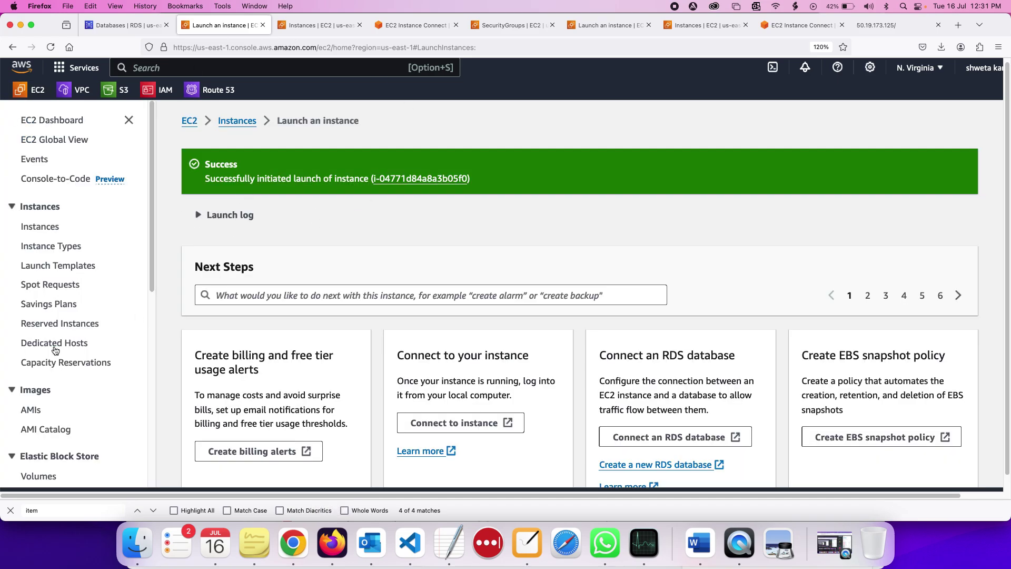
{"action": "scroll", "coordinate": [33, 316], "scroll_direction": "down", "scroll_amount": 5}
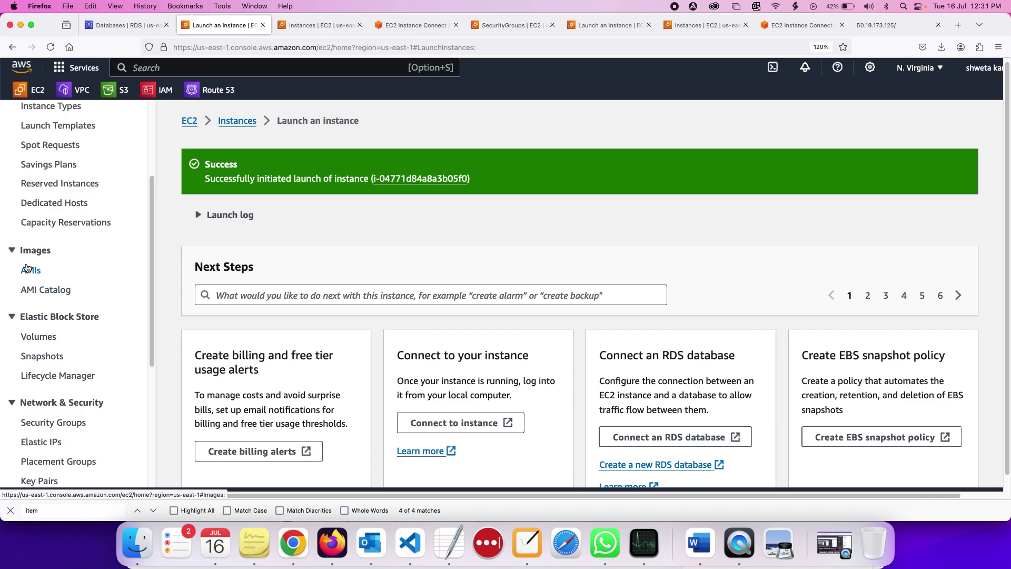
{"action": "left_click", "coordinate": [29, 271]}
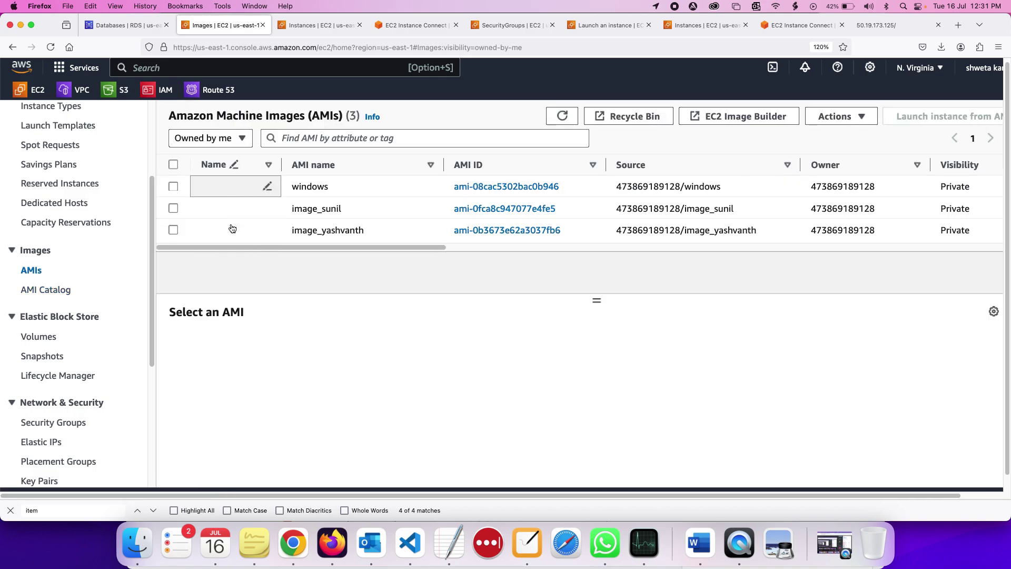
{"action": "left_click", "coordinate": [174, 165]}
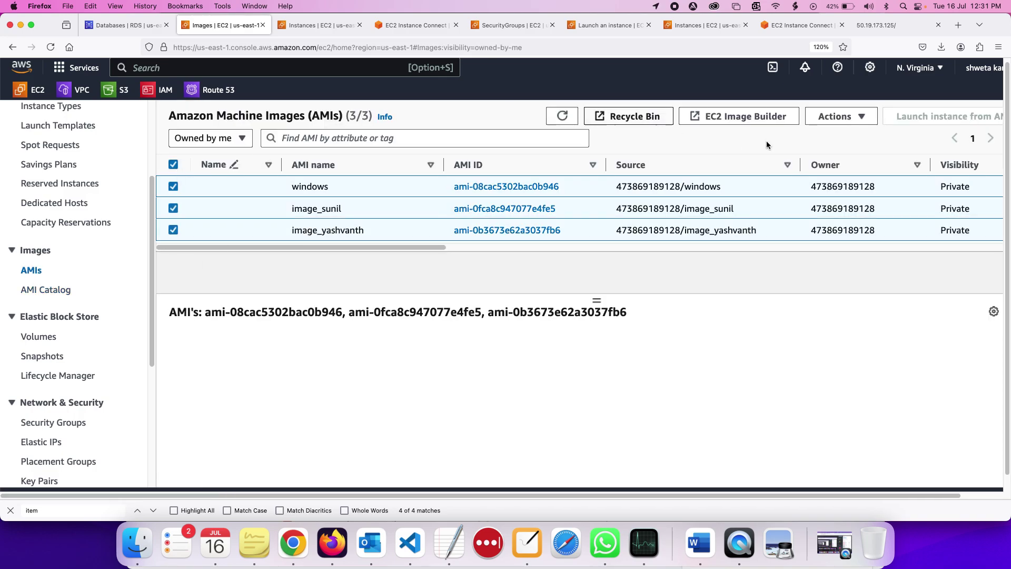
{"action": "left_click", "coordinate": [822, 125]}
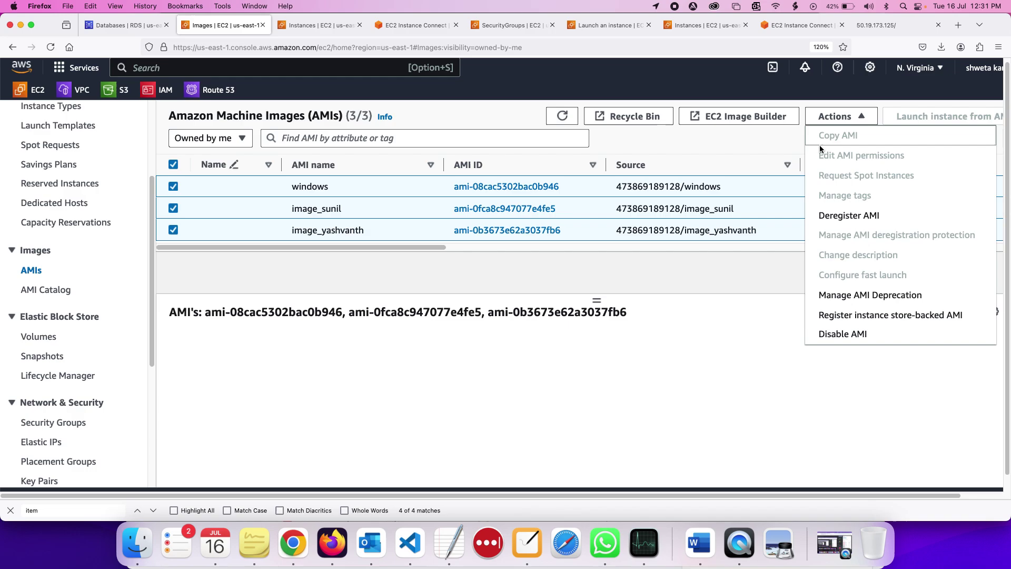
{"action": "left_click", "coordinate": [838, 218]}
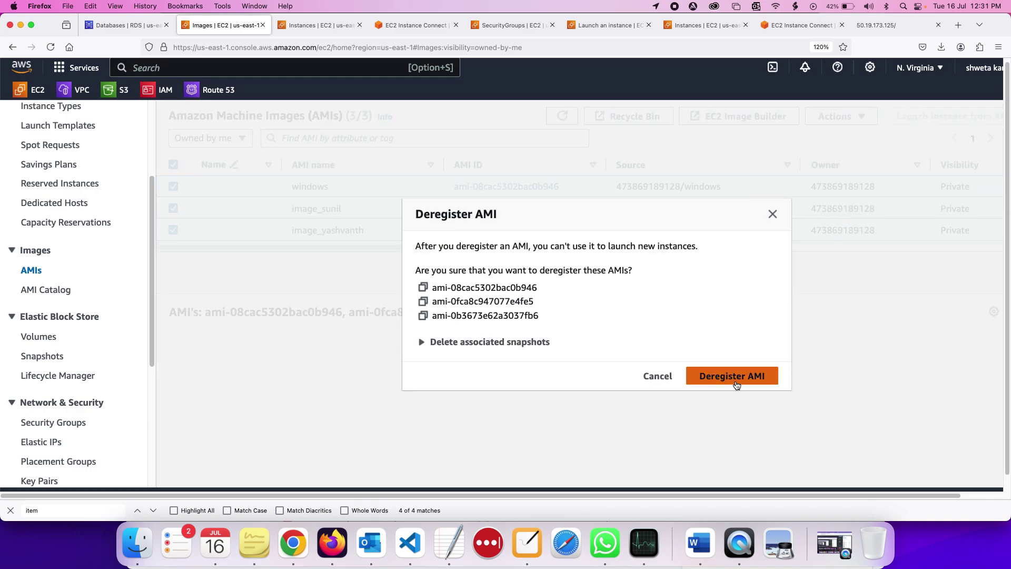
{"action": "left_click", "coordinate": [736, 383]}
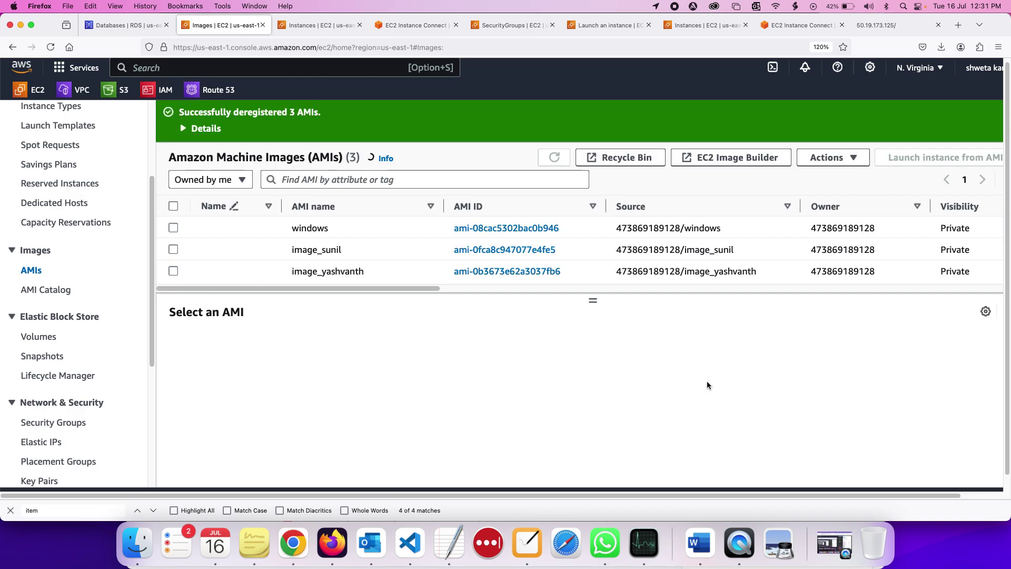
{"action": "double_click", "coordinate": [378, 256]}
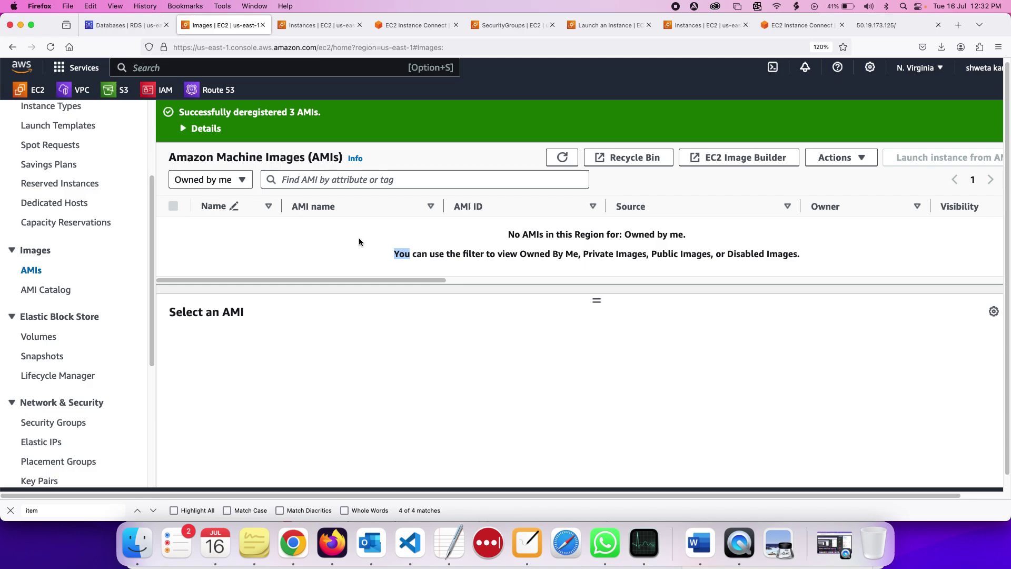
{"action": "left_click_drag", "start_coordinate": [358, 238], "coordinate": [390, 265]}
{"action": "left_click", "coordinate": [446, 382]}
Switch to NiBoard, draw a tall rectangle to the right of the AMI box and sketch several short horizontal text lines inside it
{"action": "left_click", "coordinate": [537, 539]}
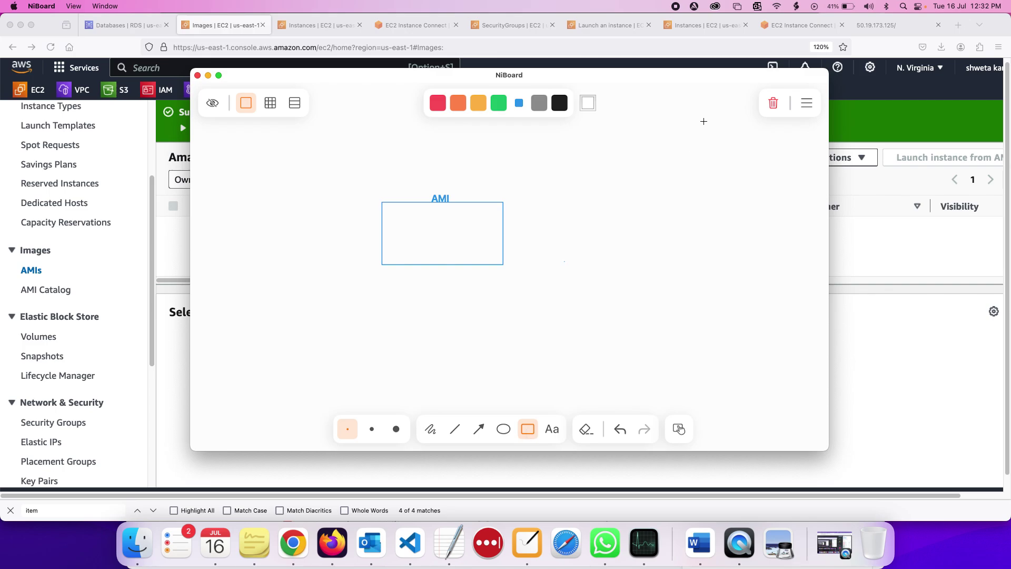
{"action": "left_click_drag", "start_coordinate": [618, 159], "coordinate": [708, 274]}
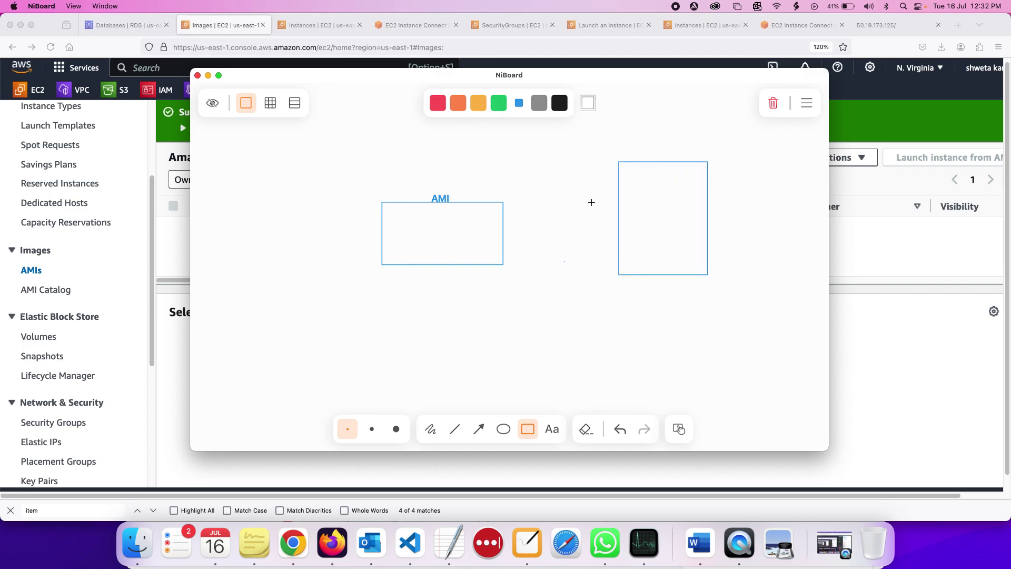
{"action": "left_click", "coordinate": [431, 429]}
{"action": "mouse_move", "coordinate": [637, 182]}
{"action": "left_mouse_down"}
{"action": "mouse_move", "coordinate": [684, 183]}
{"action": "mouse_move", "coordinate": [669, 202]}
{"action": "mouse_move", "coordinate": [673, 242]}
{"action": "mouse_move", "coordinate": [694, 220]}
{"action": "mouse_move", "coordinate": [677, 228]}
{"action": "left_mouse_up"}
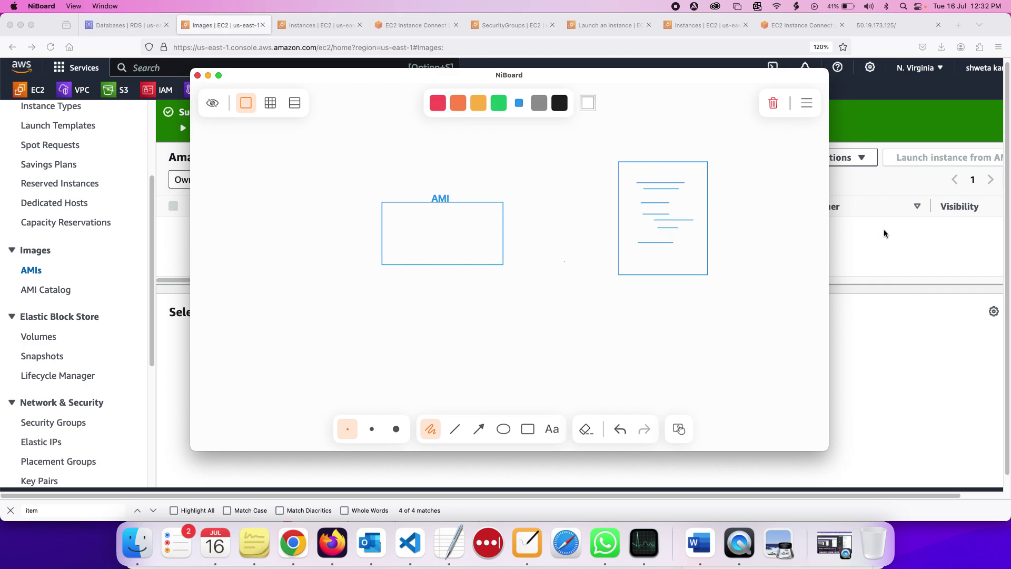
Switch back to Firefox and try to connect to the old webserver instance through EC2 Instance Connect as ec2-user, reloading the connection page
{"action": "left_click", "coordinate": [863, 276]}
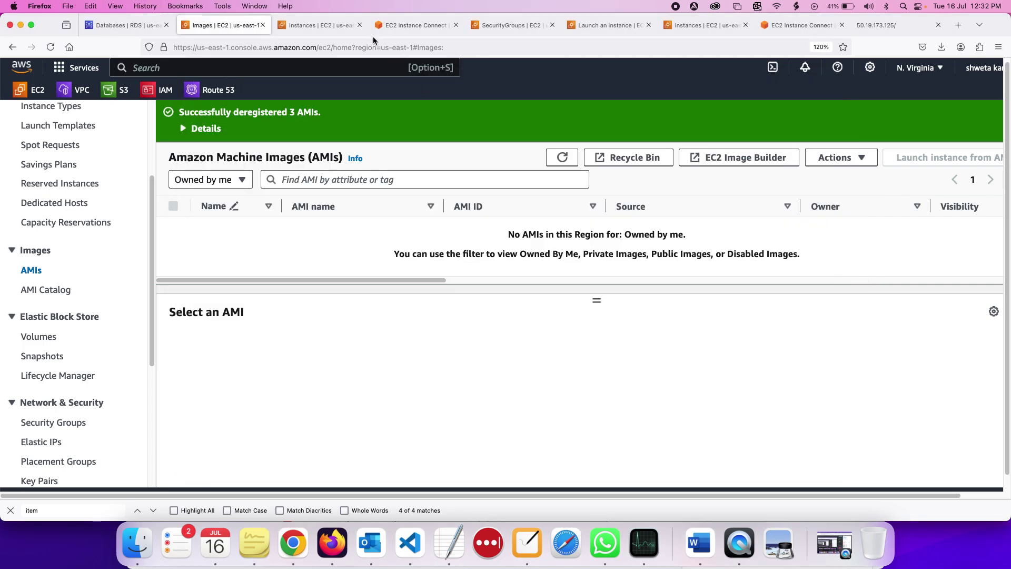
{"action": "left_click", "coordinate": [329, 32]}
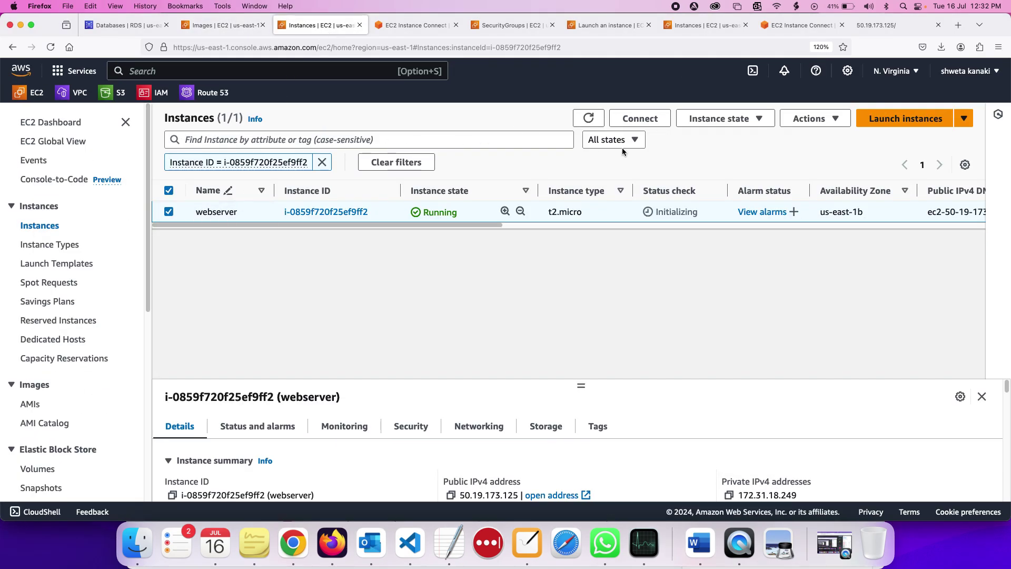
{"action": "left_click", "coordinate": [625, 120]}
{"action": "scroll", "coordinate": [308, 299], "scroll_direction": "down", "scroll_amount": 2}
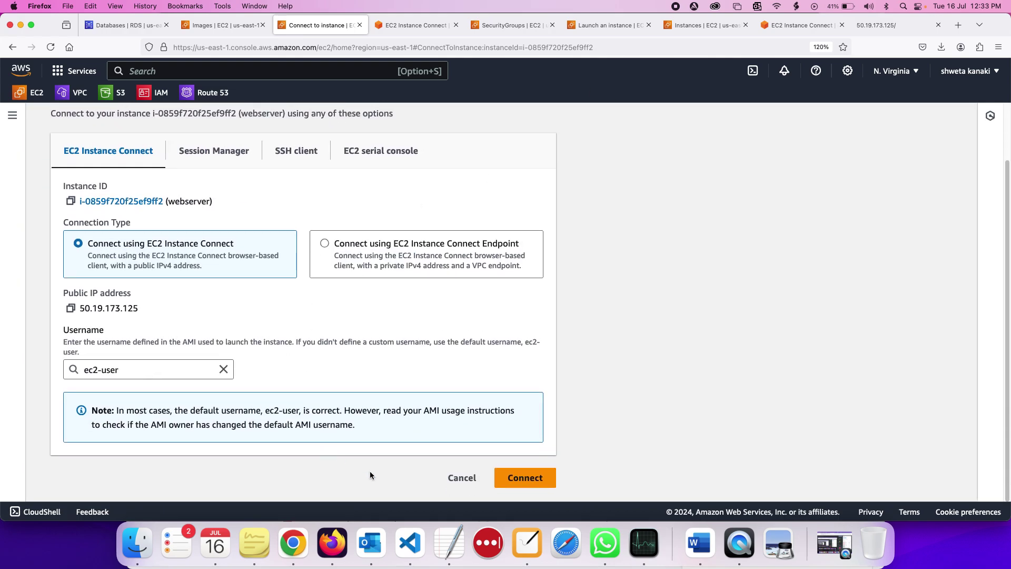
{"action": "left_click", "coordinate": [509, 478]}
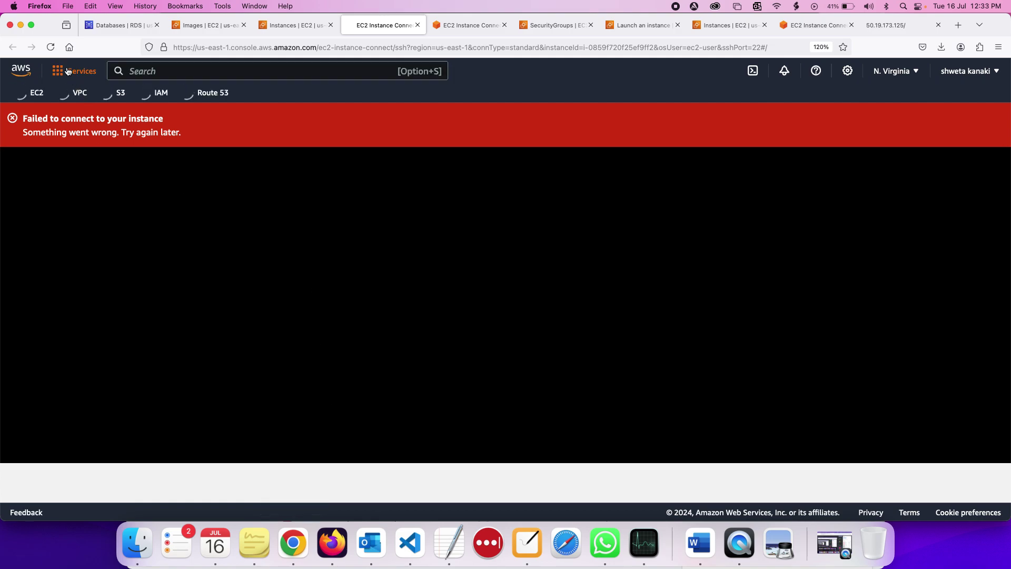
{"action": "left_click", "coordinate": [51, 48]}
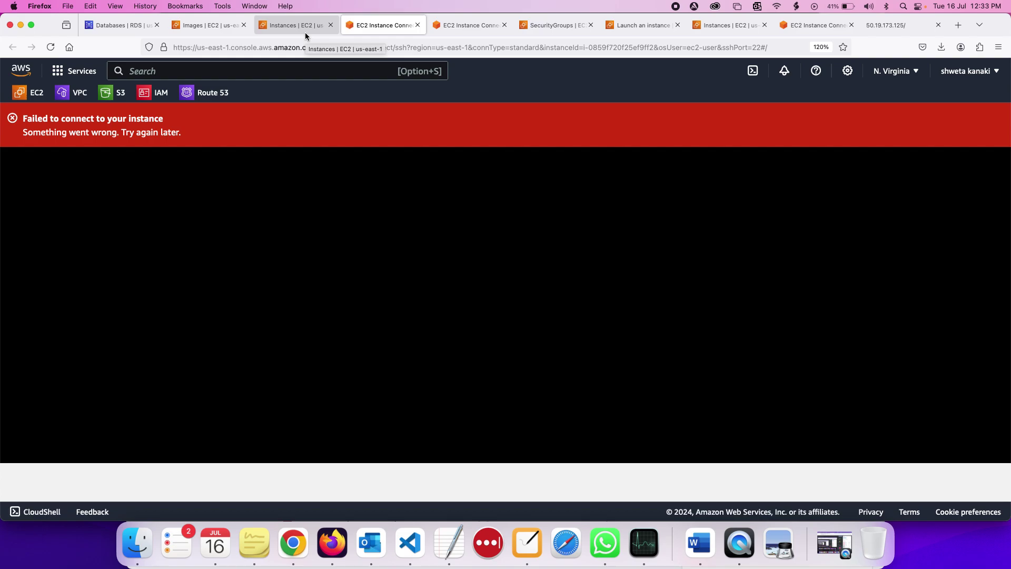
Return to the EC2 instances list, reload it and remove the Instance ID filter
{"action": "left_click", "coordinate": [305, 26]}
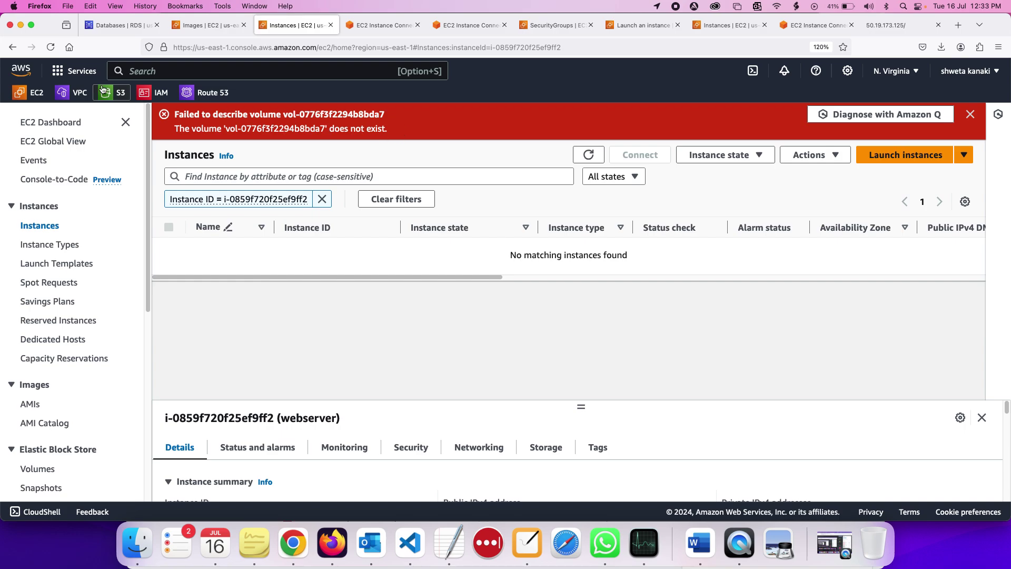
{"action": "left_click", "coordinate": [57, 47]}
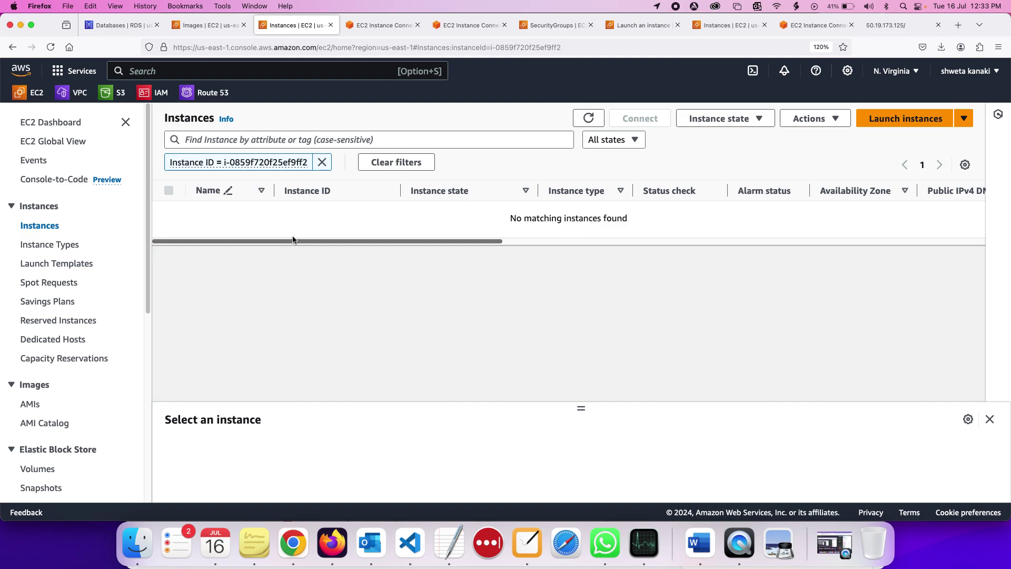
{"action": "left_click", "coordinate": [322, 163]}
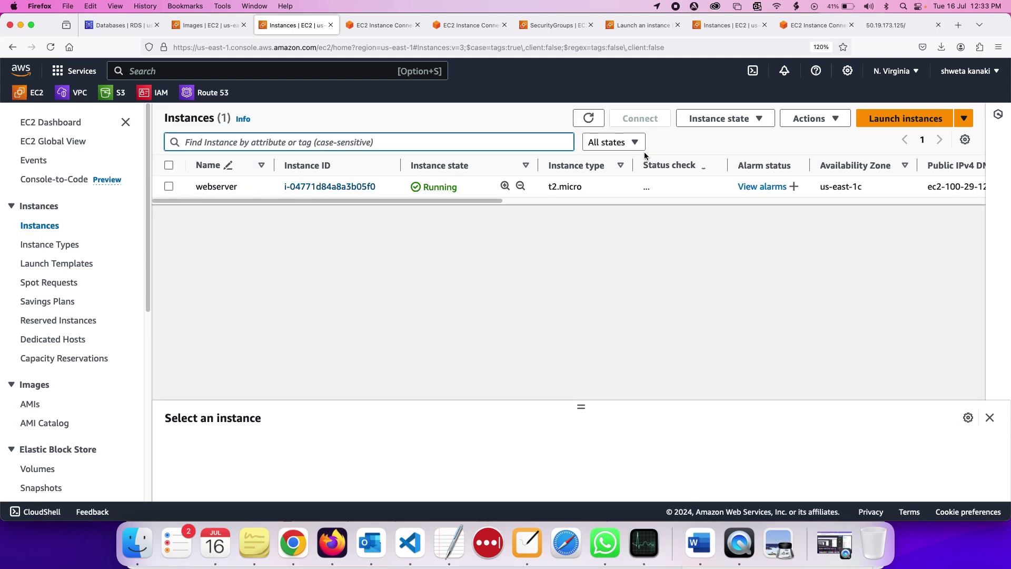
Connect to the running webserver instance through EC2 Instance Connect as ec2-user
{"action": "left_click", "coordinate": [169, 186]}
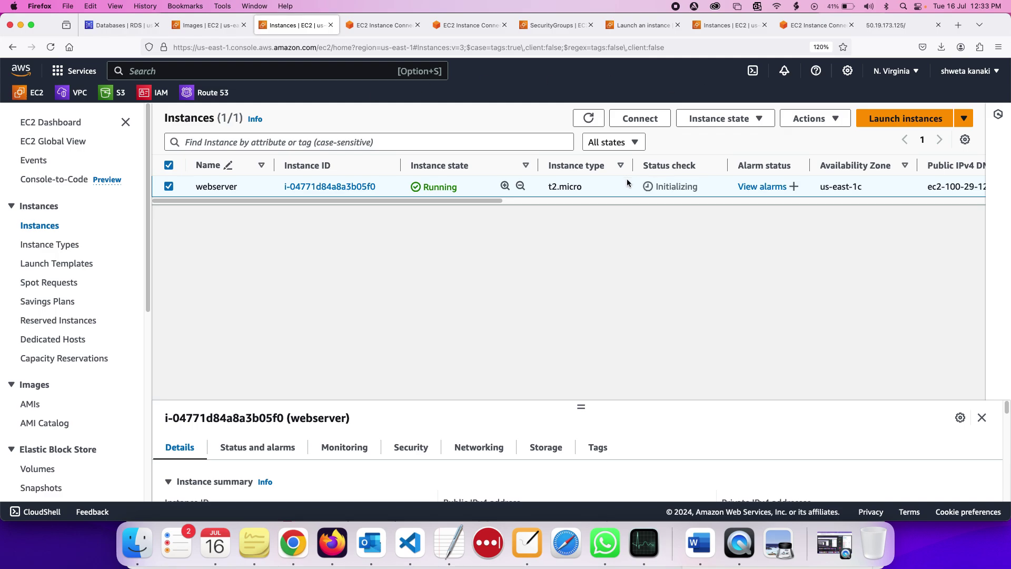
{"action": "left_click", "coordinate": [643, 122]}
{"action": "scroll", "coordinate": [397, 340], "scroll_direction": "down", "scroll_amount": 2}
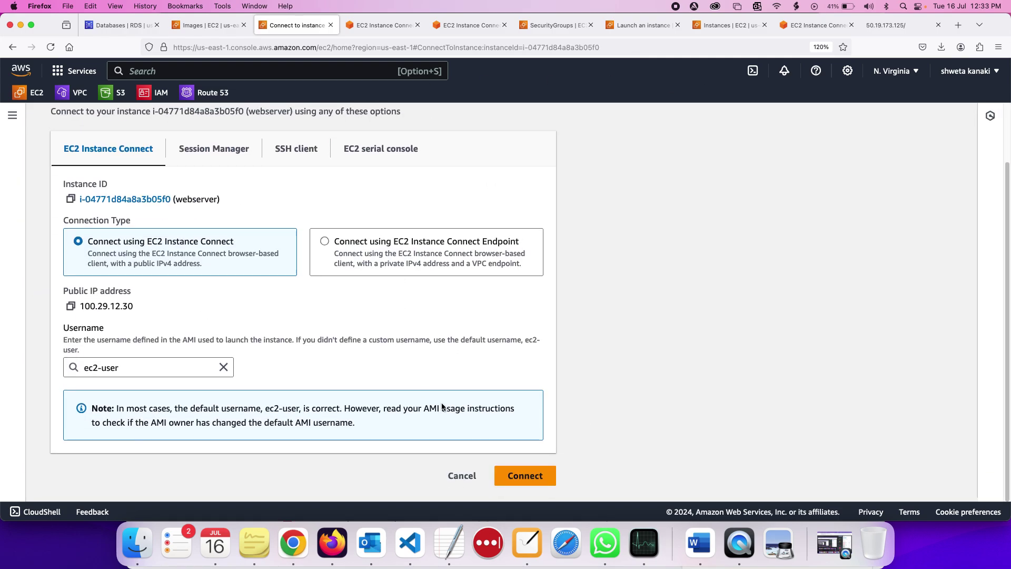
{"action": "left_click", "coordinate": [507, 487]}
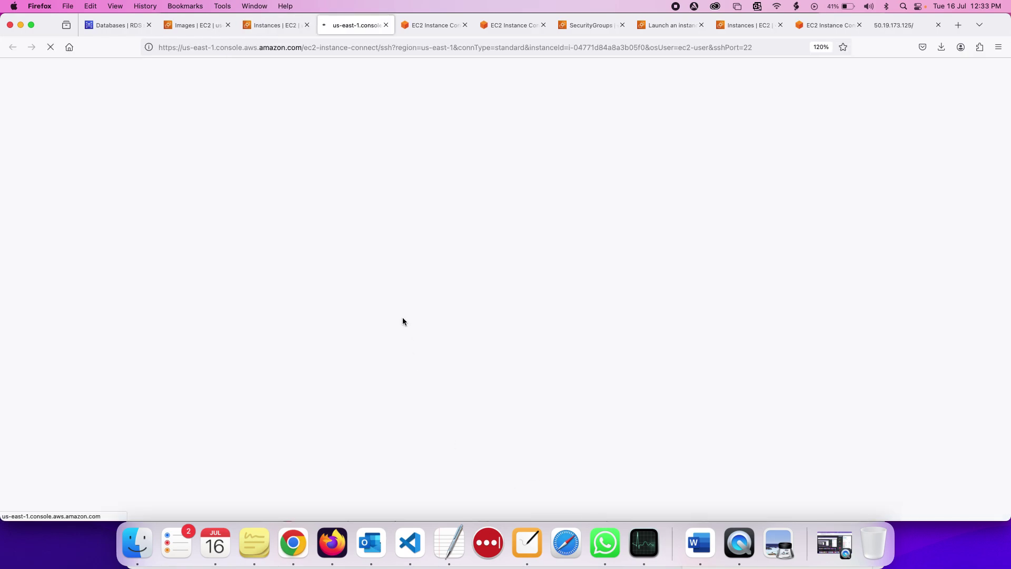
Close the seven leftover browser tabs that follow the new EC2 Instance Connect session, including SecurityGroups, Launch an instance and 50.19.173.125
{"action": "left_click", "coordinate": [466, 27]}
{"action": "left_click", "coordinate": [467, 31]}
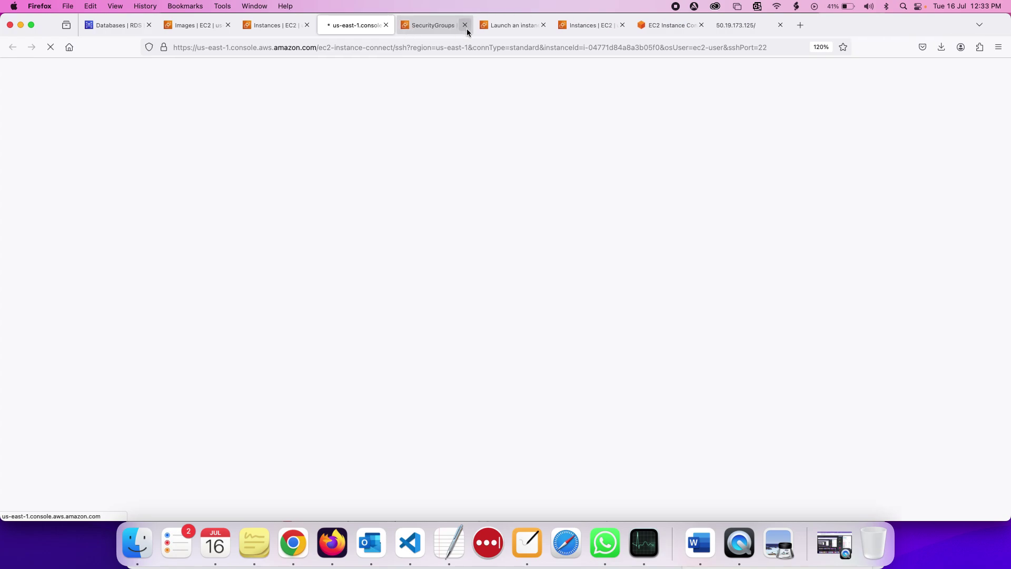
{"action": "left_click", "coordinate": [467, 30]}
{"action": "left_click", "coordinate": [467, 31]}
{"action": "left_click", "coordinate": [467, 30]}
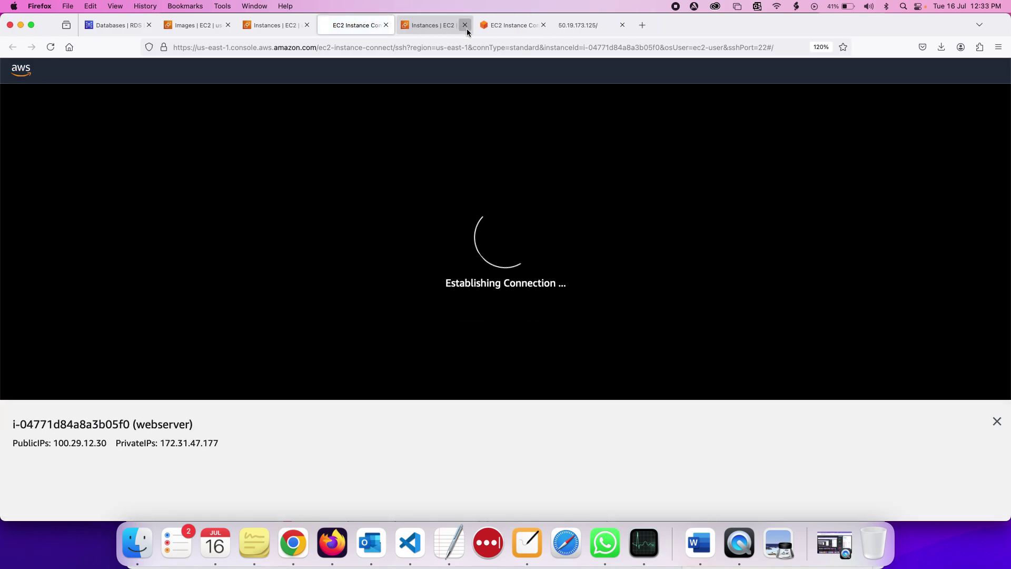
{"action": "left_click", "coordinate": [467, 30]}
{"action": "left_click", "coordinate": [467, 27]}
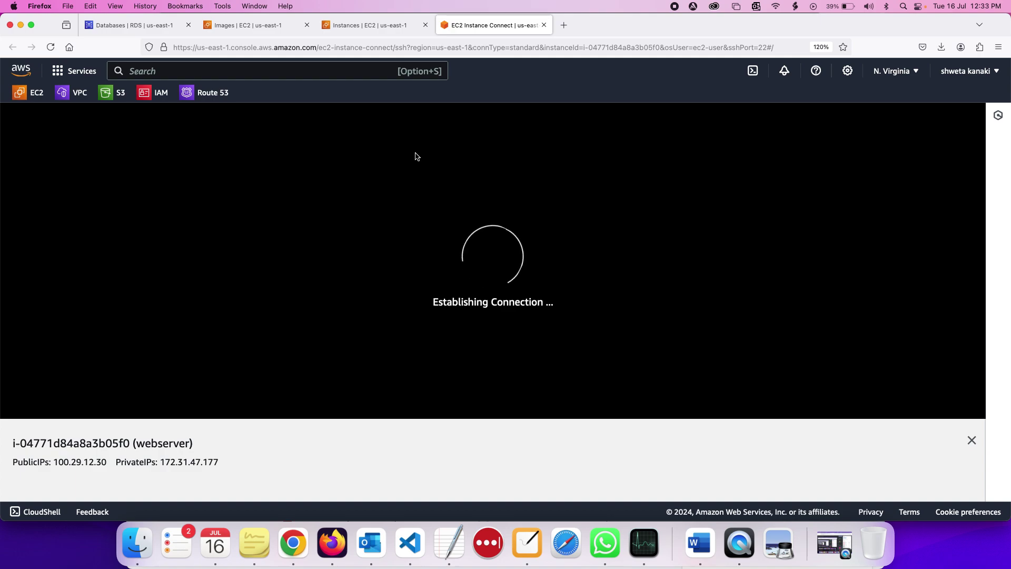
Switch to the root user in the instance's terminal with sudo su -
{"action": "left_click", "coordinate": [181, 271]}
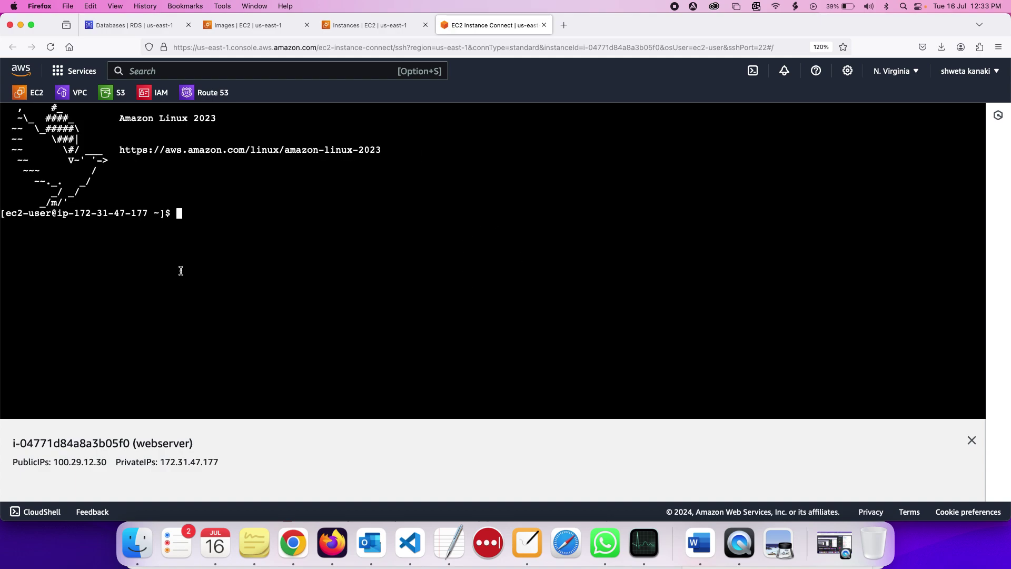
{"action": "key", "text": "Return"}
{"action": "key", "text": "Return"}
{"action": "key", "text": "Return"}
{"action": "type", "text": "s"}
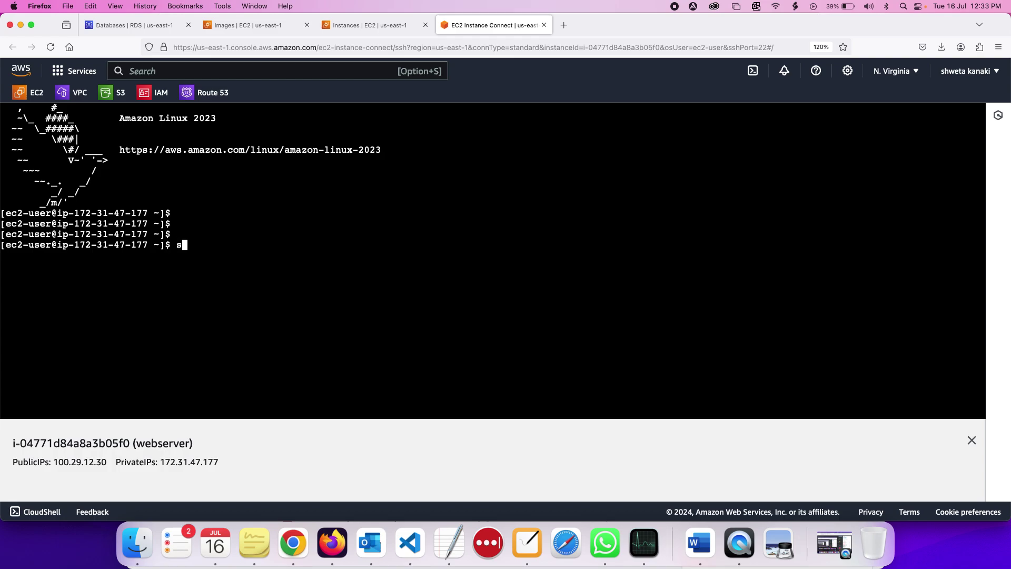
{"action": "type", "text": "udo su -"}
{"action": "key", "text": "Return"}
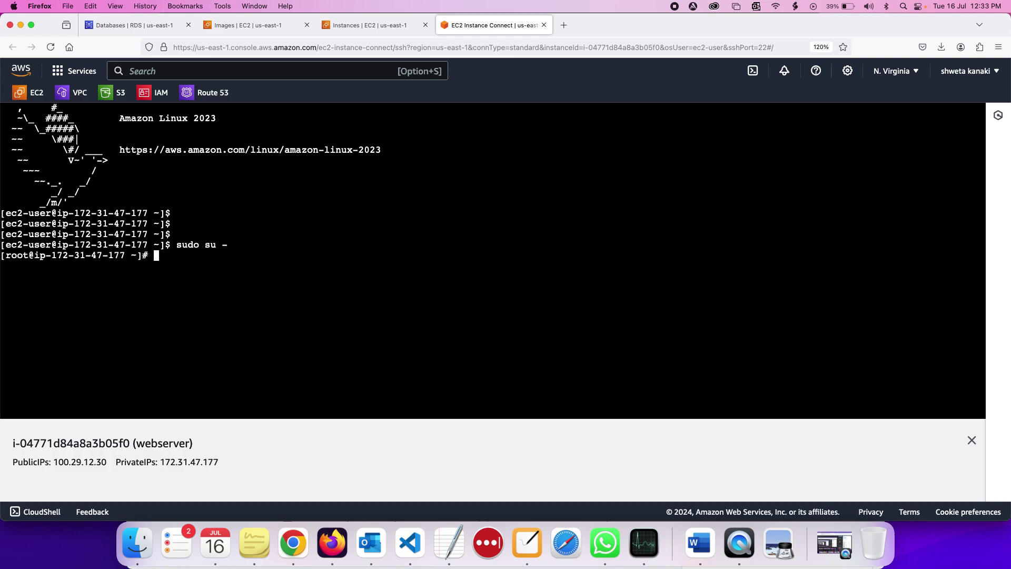
Install httpd with yum install httpd, accepting the package download, and start the service with systemctl start httpd
{"action": "type", "text": "yum install httpd"}
{"action": "key", "text": "Return"}
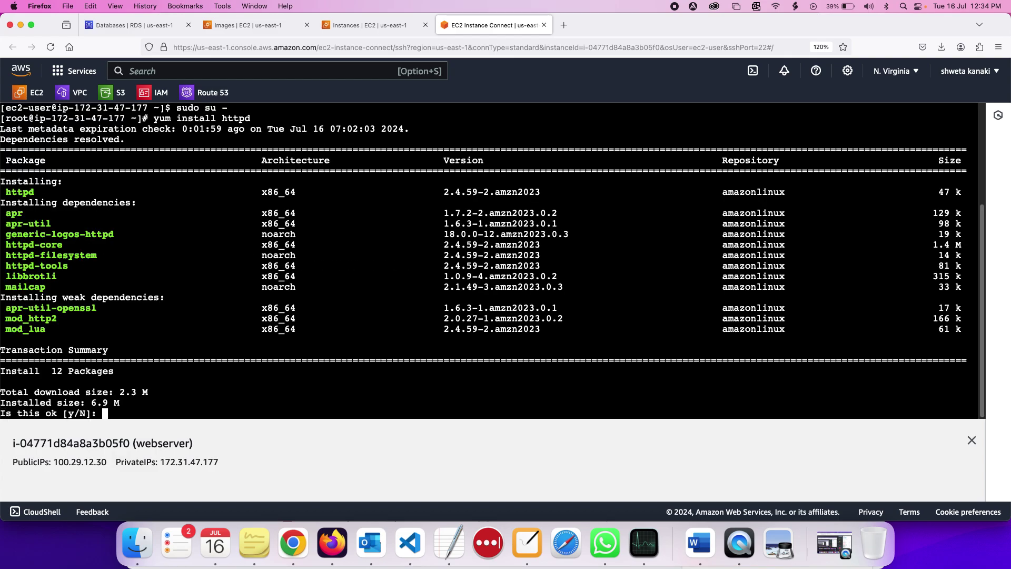
{"action": "type", "text": "y"}
{"action": "key", "text": "Return"}
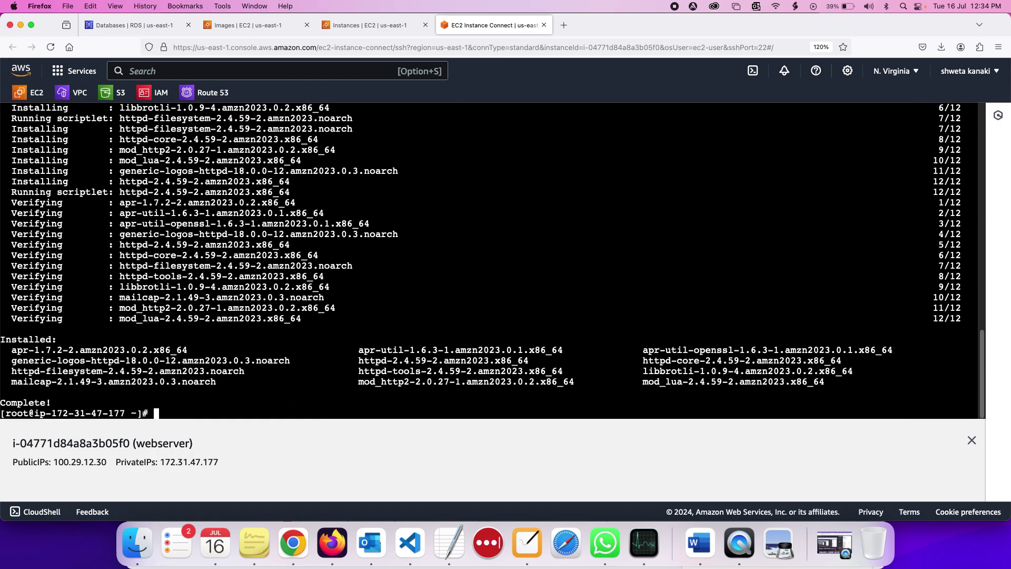
{"action": "type", "text": "systecmctl start httpd"}
{"action": "key", "text": "Return"}
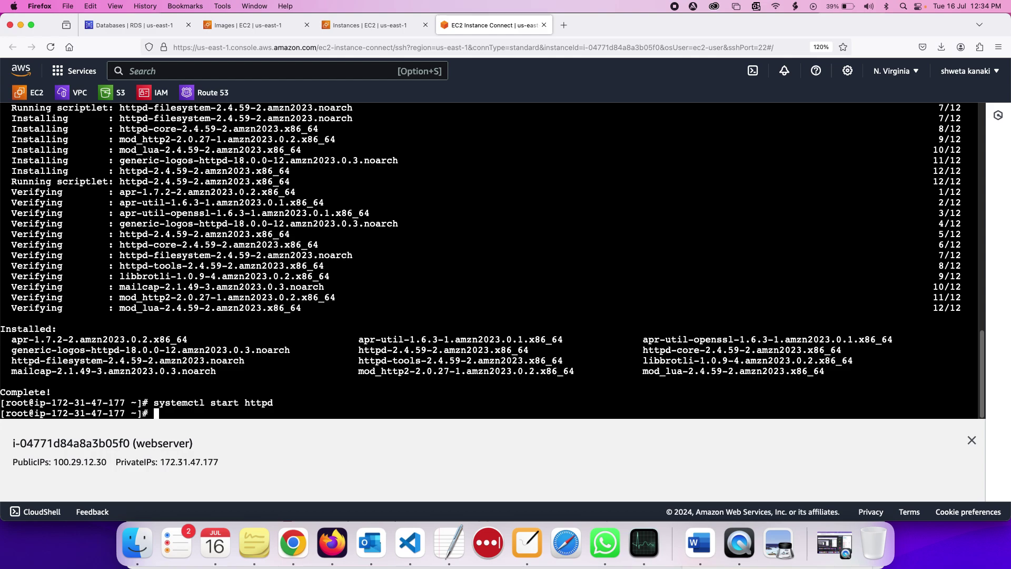
Enable the httpd service at boot by changing the previous command to systemctl enable httpd and running it
{"action": "key", "text": "Up"}
{"action": "key", "text": "Left"}
{"action": "key", "text": "Left"}
{"action": "key", "text": "Left"}
{"action": "key", "text": "Left"}
{"action": "key", "text": "Left"}
{"action": "key", "text": "Left"}
{"action": "key", "text": "Left"}
{"action": "key", "text": "Left"}
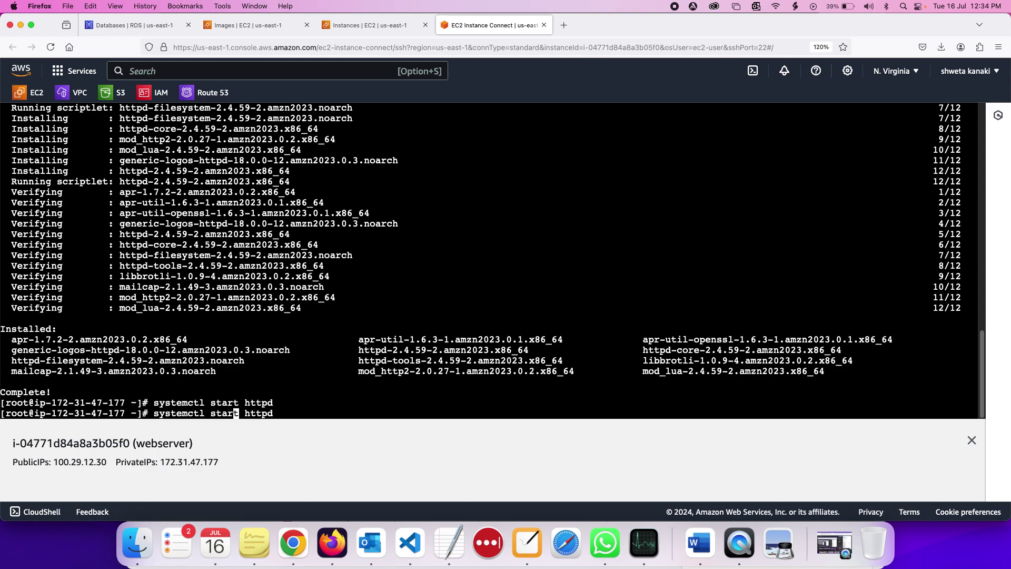
{"action": "key", "text": "Right"}
{"action": "key", "text": "Right"}
{"action": "key", "text": "Left"}
{"action": "key", "text": "BackSpace"}
{"action": "key", "text": "BackSpace"}
{"action": "key", "text": "BackSpace"}
{"action": "key", "text": "BackSpace"}
{"action": "key", "text": "BackSpace"}
{"action": "type", "text": "enable"}
{"action": "key", "text": "Return"}
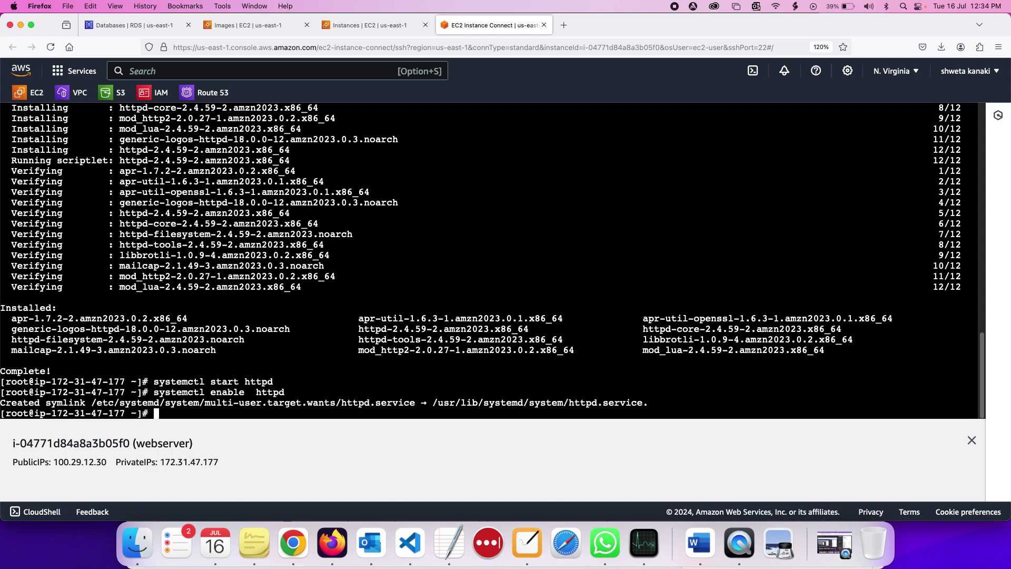
Copy the instance's public IP address and open it in a new browser tab to check the web page
{"action": "mouse_move", "coordinate": [97, 462]}
{"action": "left_mouse_down"}
{"action": "mouse_move", "coordinate": [107, 462]}
{"action": "mouse_move", "coordinate": [79, 462]}
{"action": "mouse_move", "coordinate": [106, 462]}
{"action": "left_mouse_up"}
{"action": "key", "text": "super+c"}
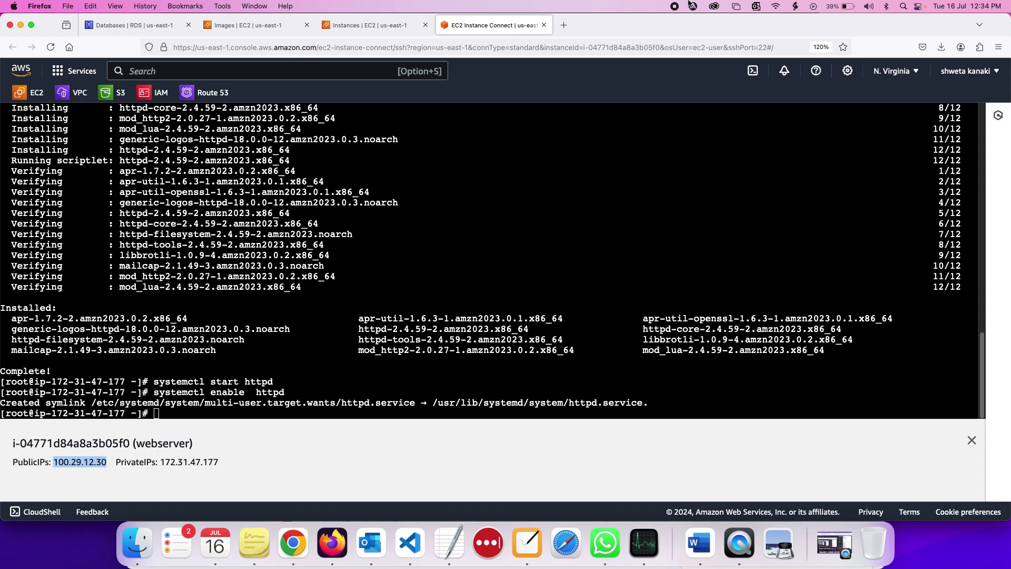
{"action": "left_click", "coordinate": [563, 25]}
{"action": "key", "text": "super+v"}
{"action": "key", "text": "Return"}
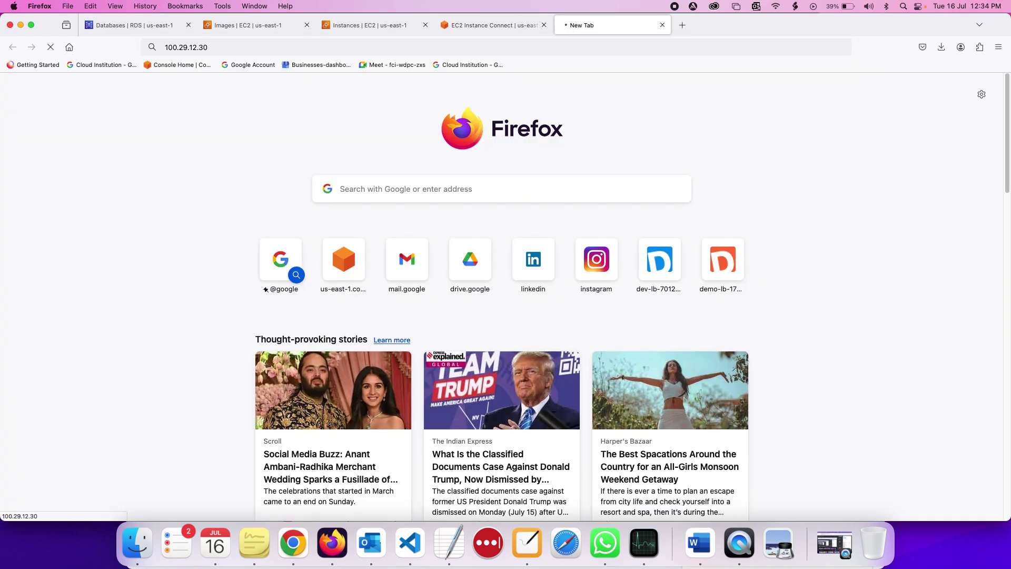
{"action": "left_click_drag", "start_coordinate": [1, 64], "coordinate": [87, 78]}
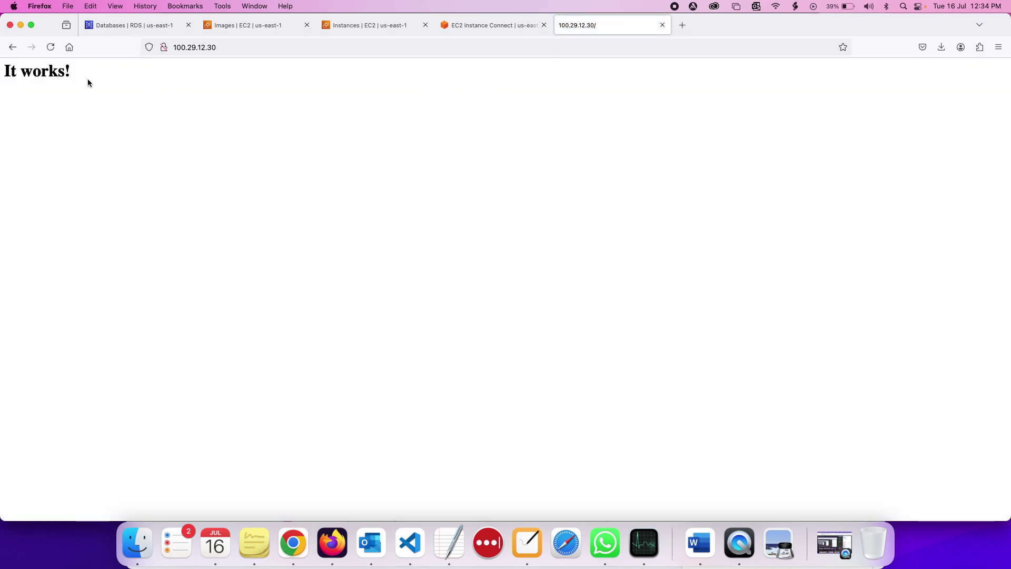
Return to the instance's terminal, write "This is base image" to /var/www/html/index.html with echo, and enlarge the page to 150%
{"action": "left_click", "coordinate": [333, 29]}
{"action": "left_click", "coordinate": [450, 29]}
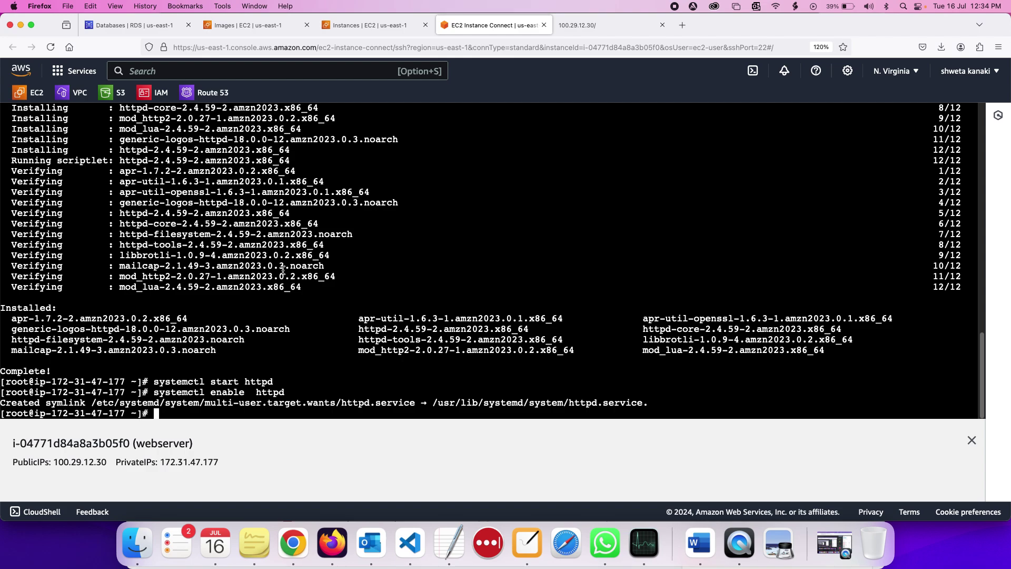
{"action": "key", "text": "Return"}
{"action": "key", "text": "Return"}
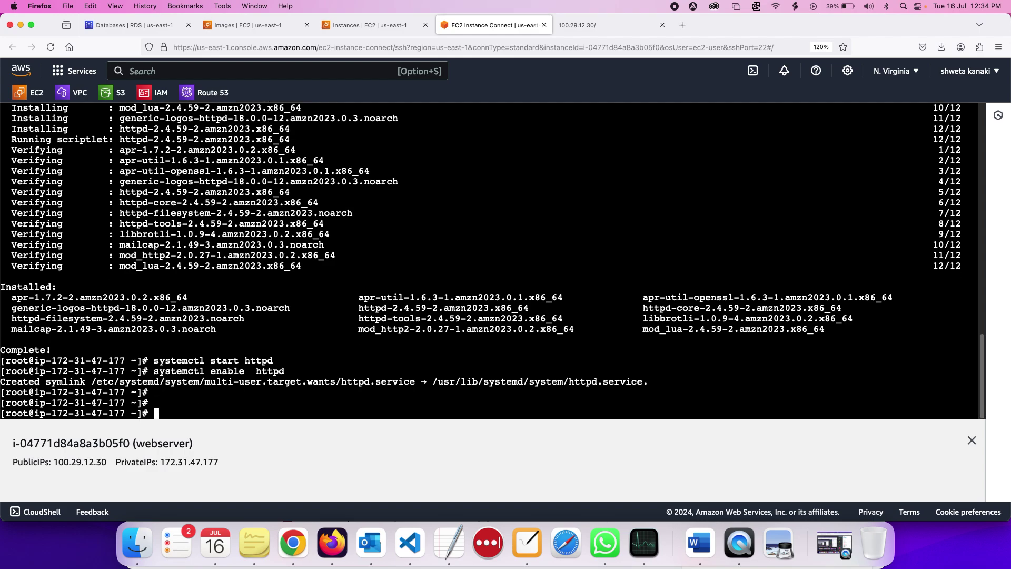
{"action": "type", "text": "echo \"This is base image"}
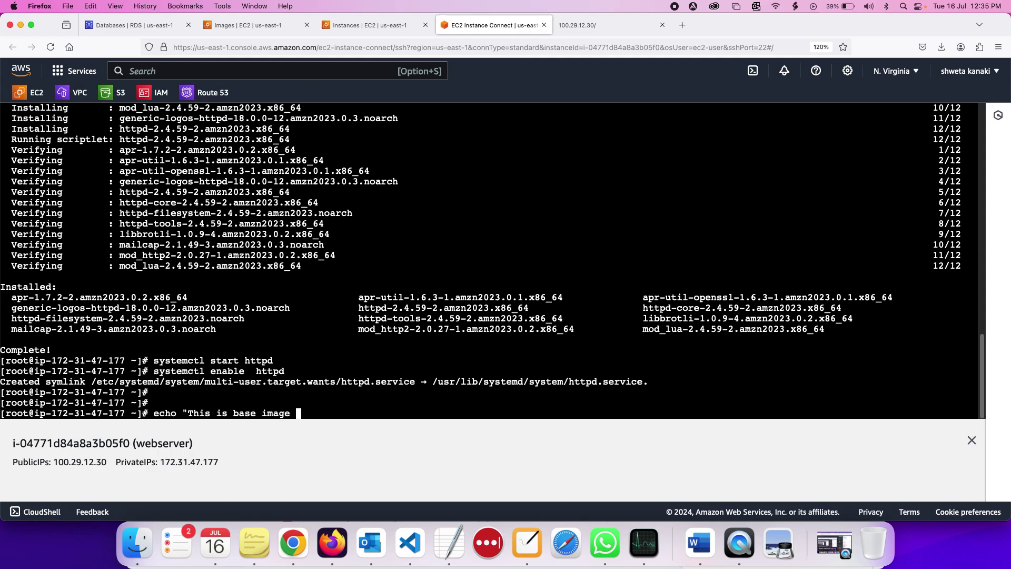
{"action": "key", "text": "BackSpace"}
{"action": "type", "text": "\"  > /var/www/html/index.html"}
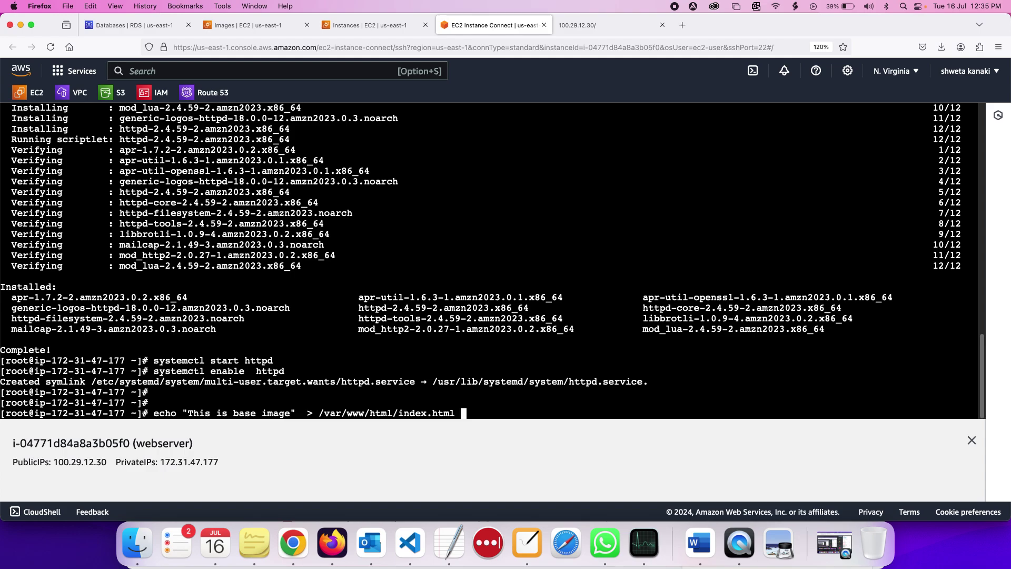
{"action": "key", "text": "Return"}
{"action": "key", "text": "super+equal"}
{"action": "key", "text": "super+equal"}
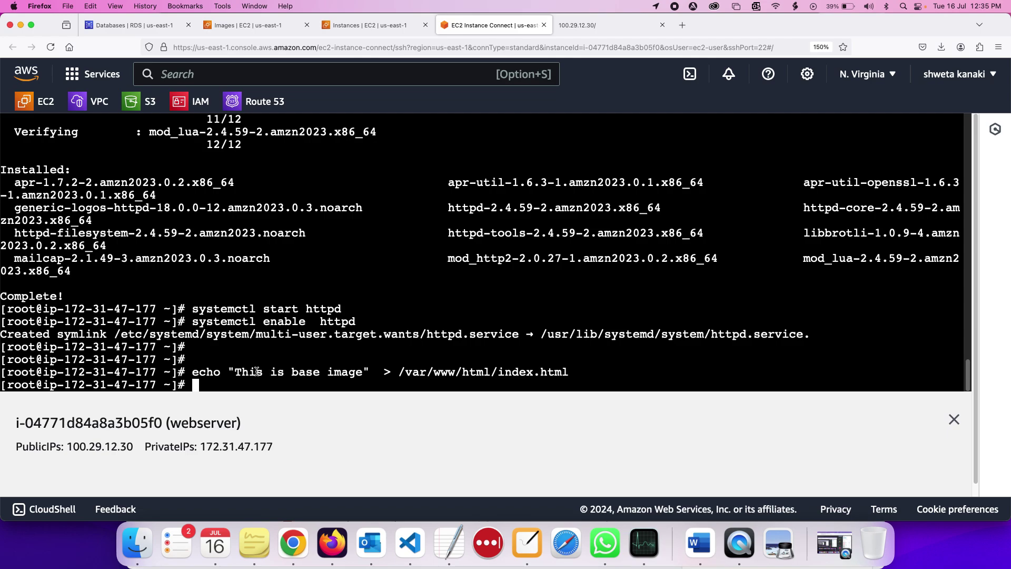
Reload the web server's page at 100.29.12.30 and examine its text
{"action": "left_click", "coordinate": [591, 28]}
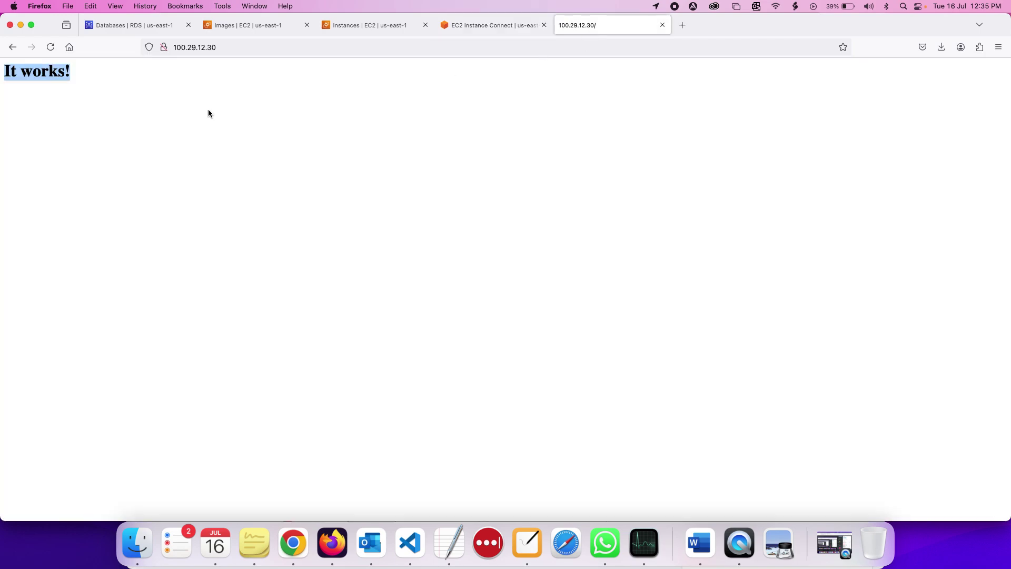
{"action": "left_click", "coordinate": [50, 47]}
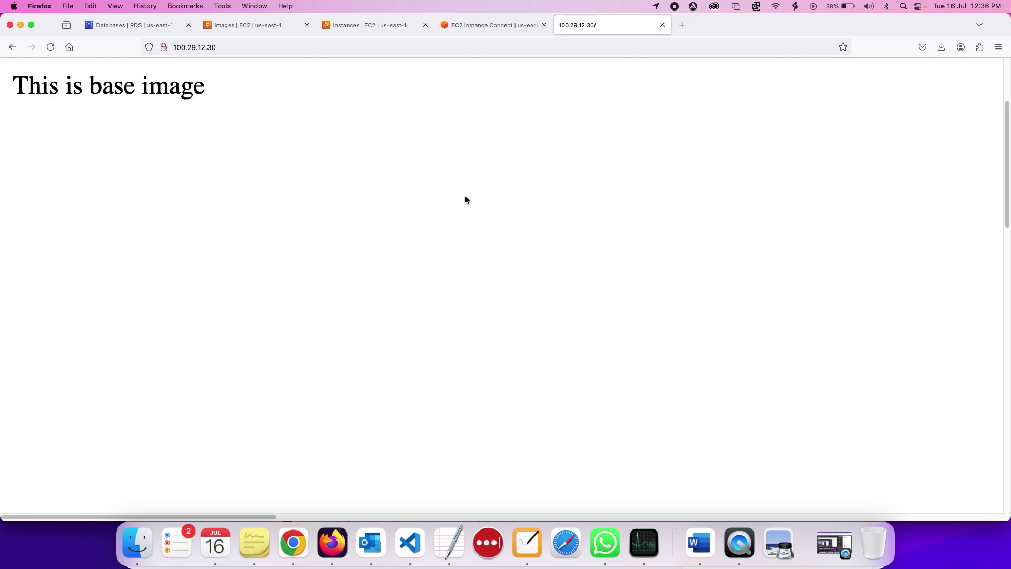
{"action": "left_click", "coordinate": [492, 25]}
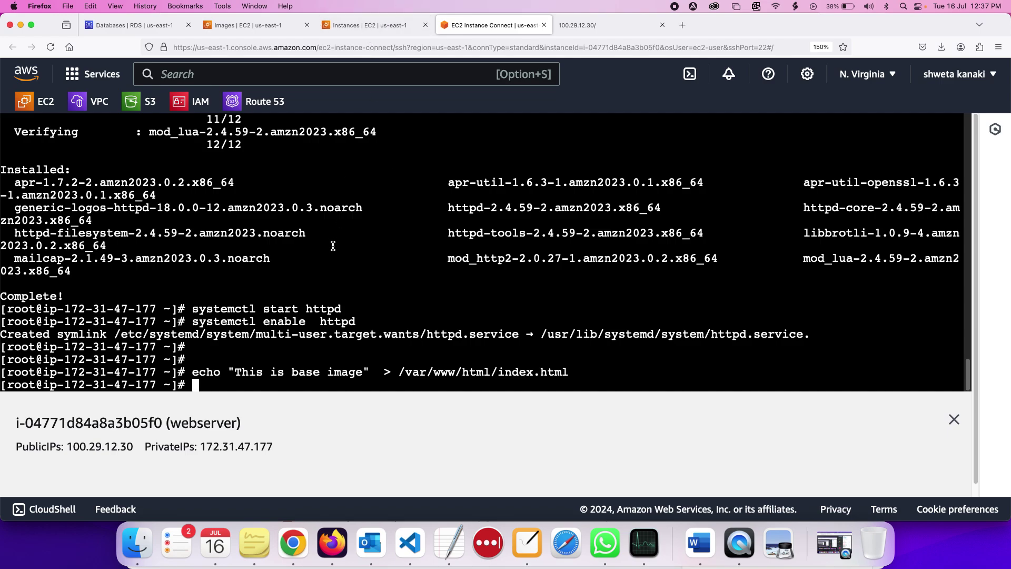
{"action": "left_click", "coordinate": [580, 22]}
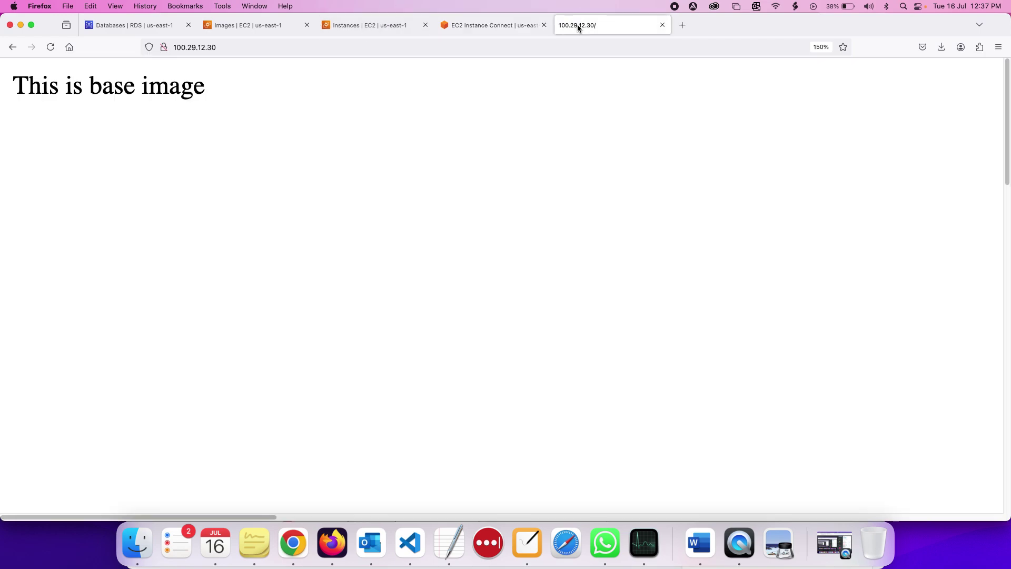
{"action": "left_click_drag", "start_coordinate": [216, 103], "coordinate": [11, 92]}
{"action": "double_click", "coordinate": [113, 101]}
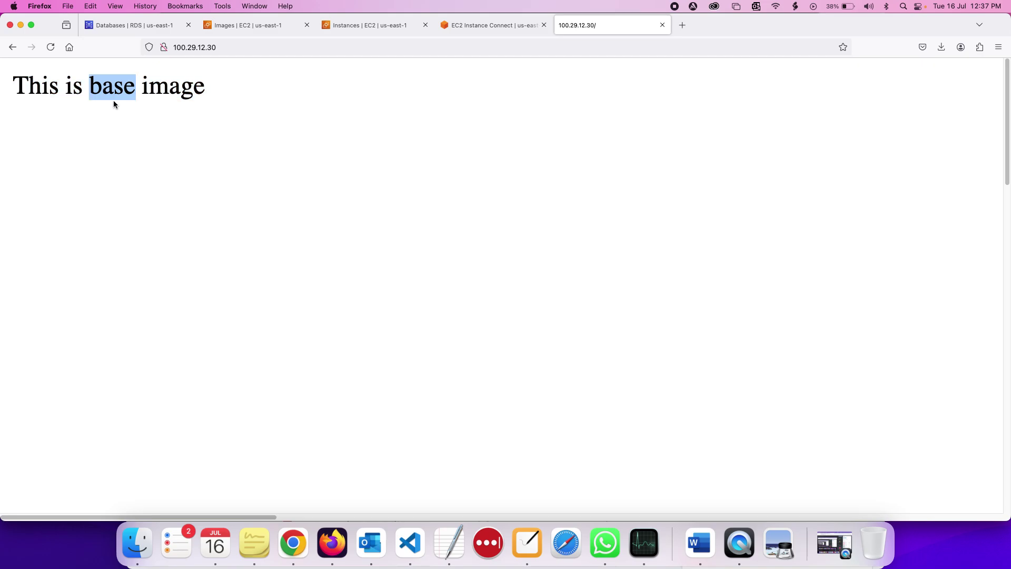
{"action": "left_click", "coordinate": [231, 145]}
Return to the EC2 instances list and open the Create image form for the webserver instance
{"action": "left_click", "coordinate": [388, 25]}
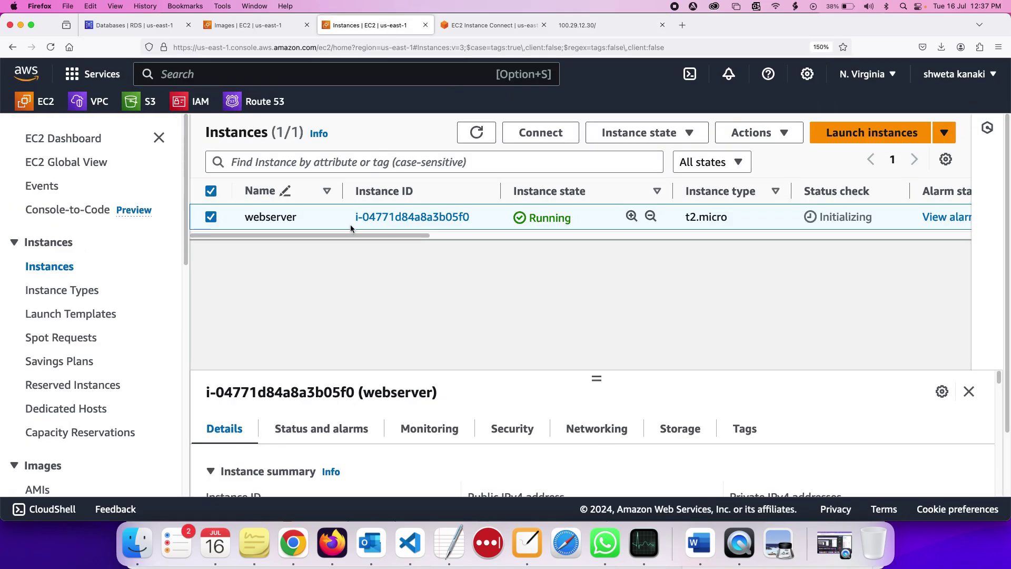
{"action": "left_click", "coordinate": [754, 133]}
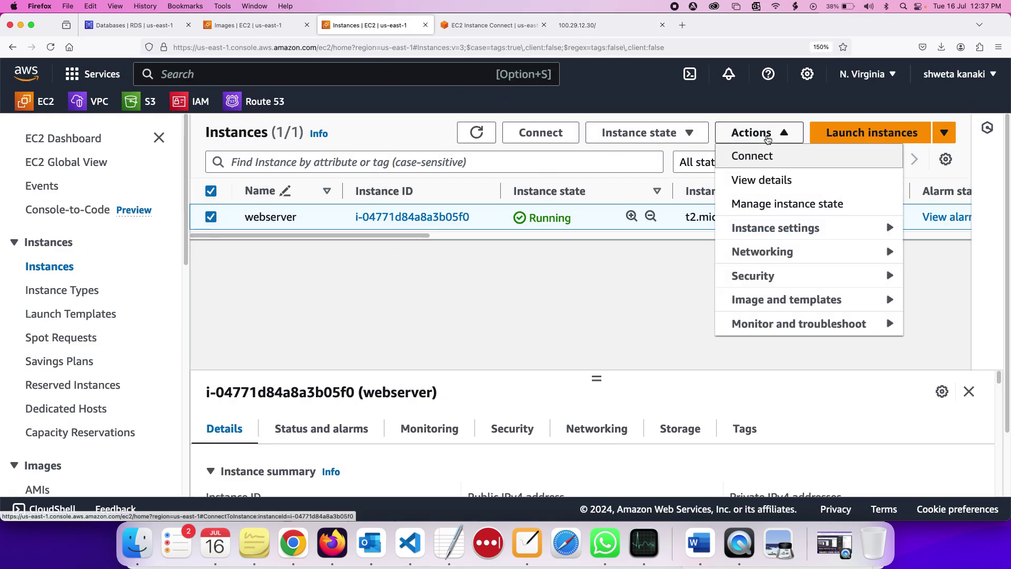
{"action": "left_click", "coordinate": [770, 300]}
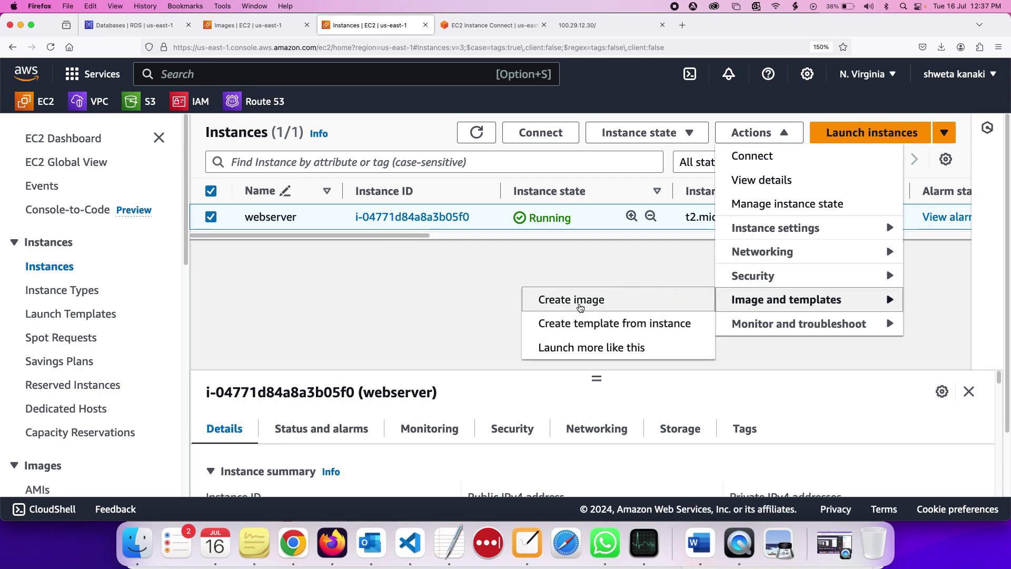
{"action": "left_click", "coordinate": [579, 306]}
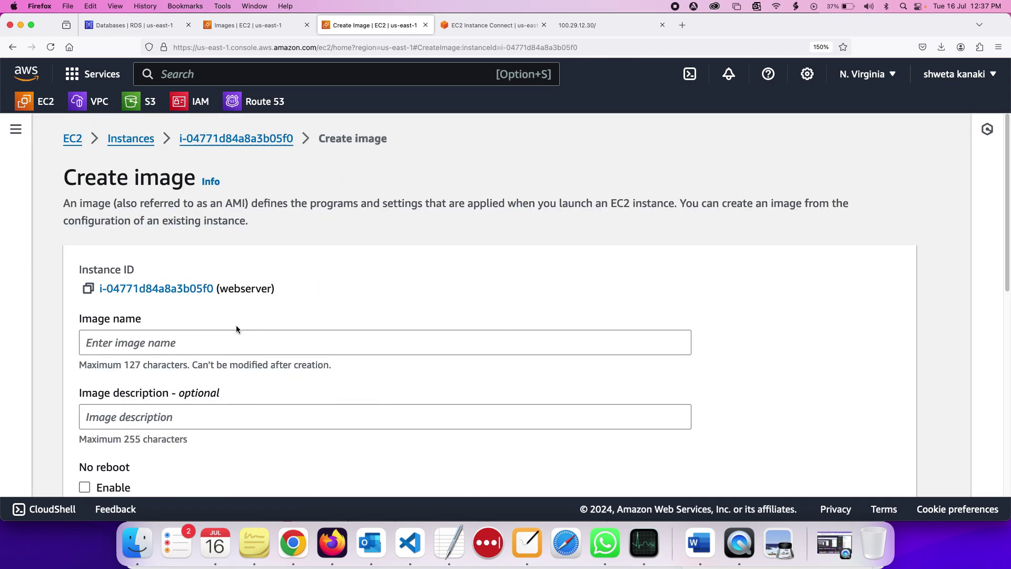
Name the new image my-base-image in the Create image form
{"action": "left_click", "coordinate": [113, 352]}
{"action": "type", "text": "my"}
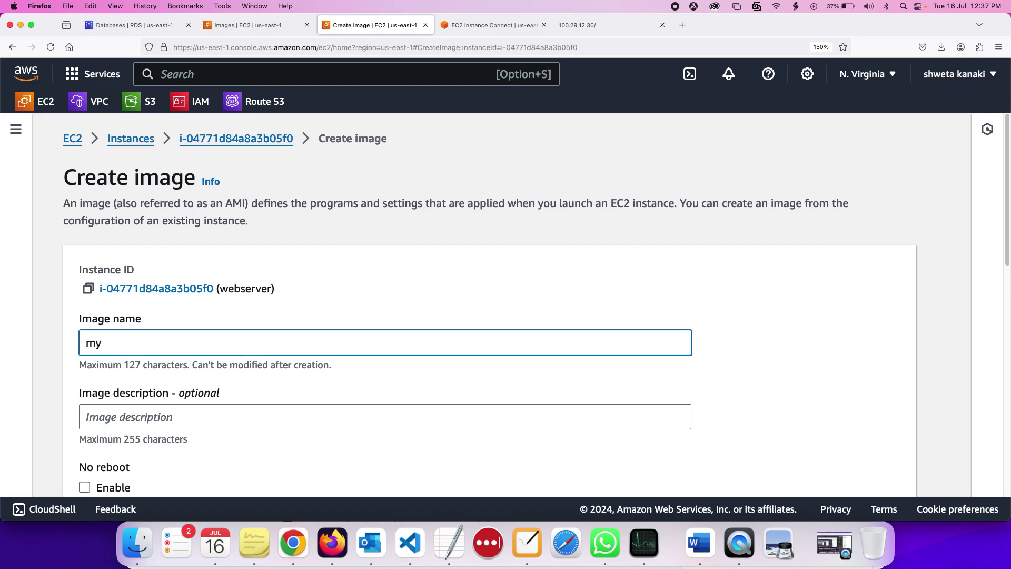
{"action": "type", "text": "-base-image"}
{"action": "scroll", "coordinate": [536, 305], "scroll_direction": "down", "scroll_amount": 2}
{"action": "scroll", "coordinate": [536, 305], "scroll_direction": "up", "scroll_amount": 2}
{"action": "scroll", "coordinate": [126, 263], "scroll_direction": "down", "scroll_amount": 3}
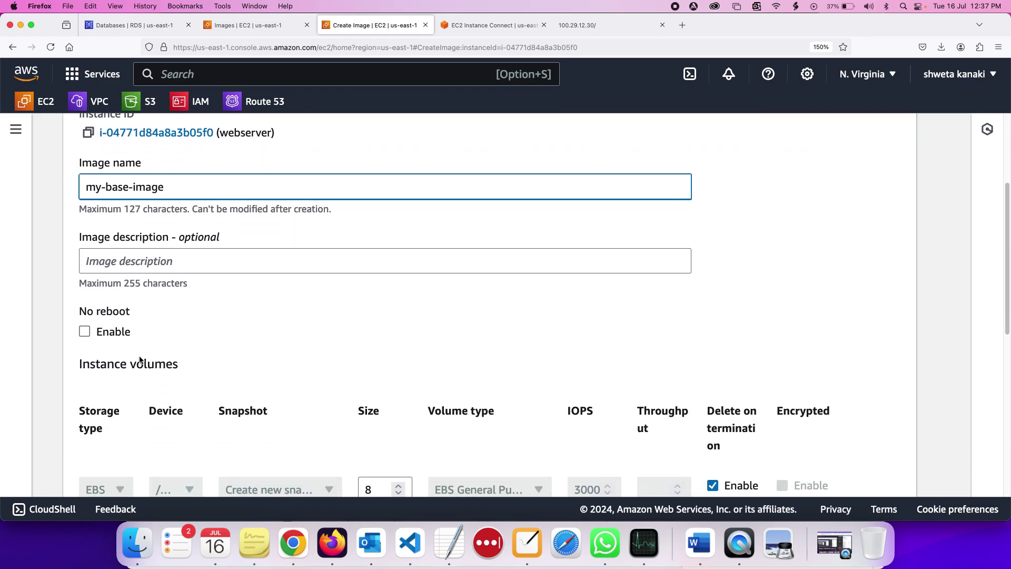
Leave the description blank, keep the default volume and tag settings, and create the image
{"action": "left_click", "coordinate": [126, 260]}
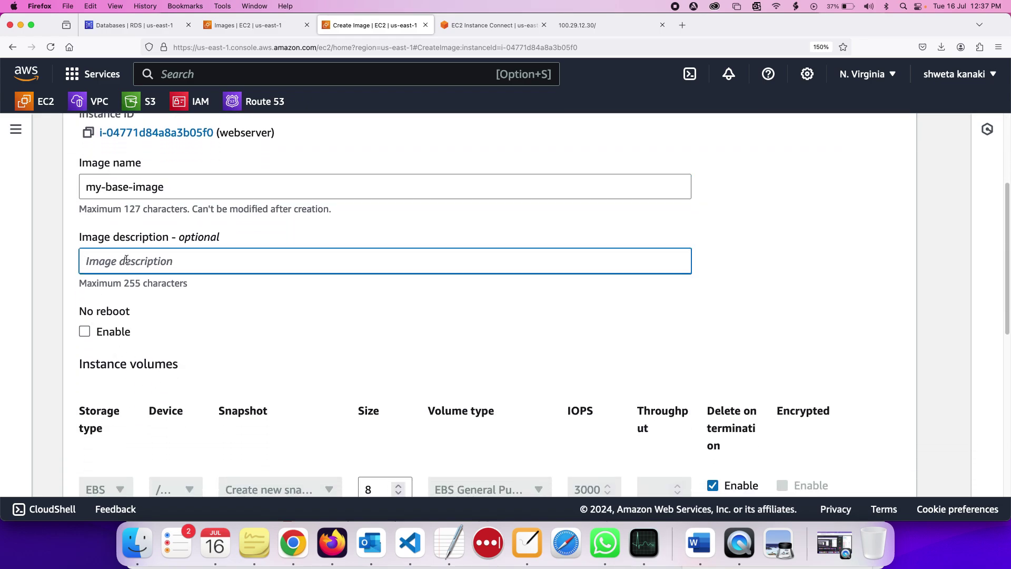
{"action": "scroll", "coordinate": [126, 260], "scroll_direction": "down", "scroll_amount": 4}
{"action": "scroll", "coordinate": [125, 258], "scroll_direction": "up", "scroll_amount": 2}
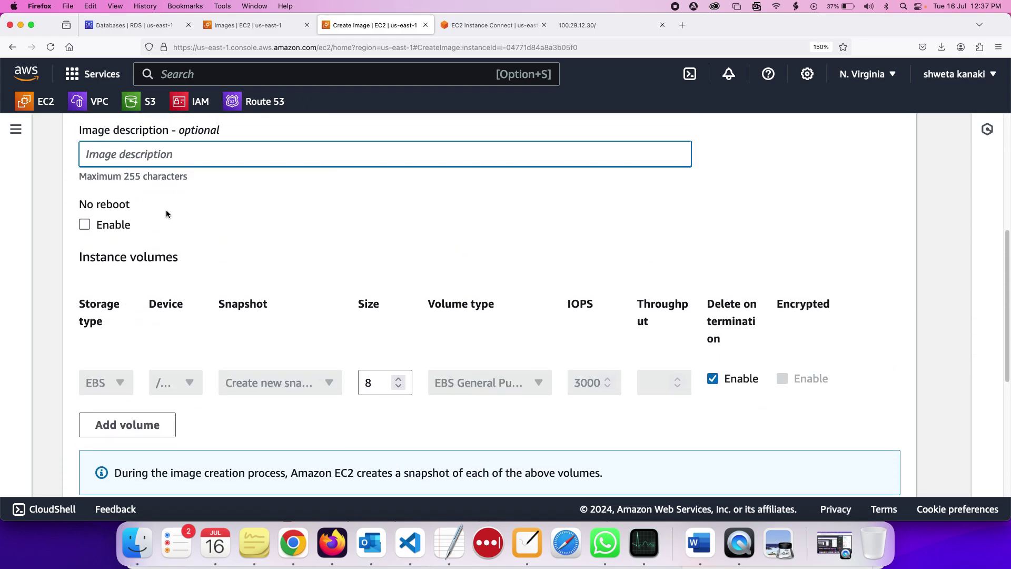
{"action": "scroll", "coordinate": [233, 305], "scroll_direction": "down", "scroll_amount": 5}
{"action": "scroll", "coordinate": [237, 298], "scroll_direction": "up", "scroll_amount": 1}
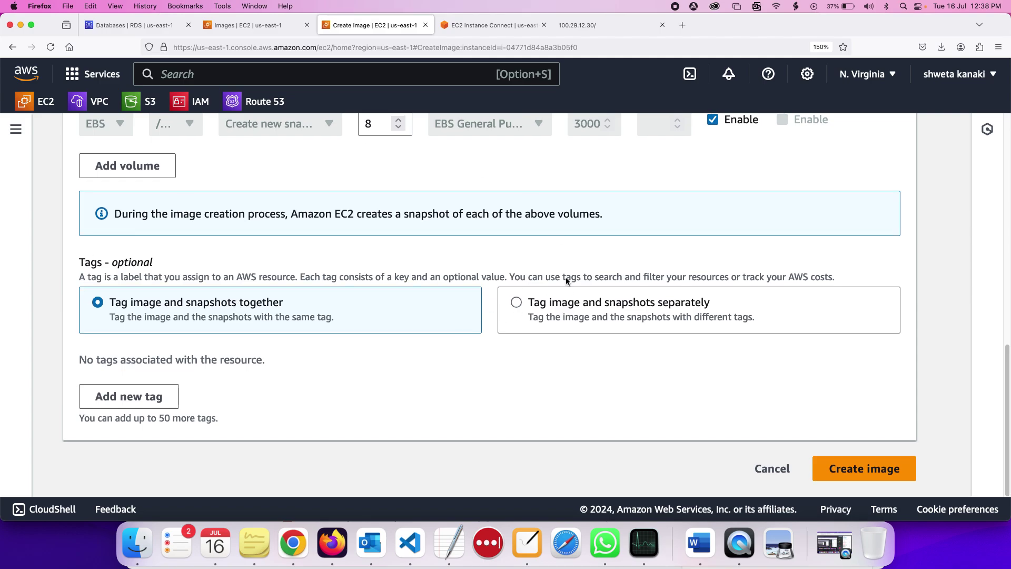
{"action": "left_click", "coordinate": [868, 467]}
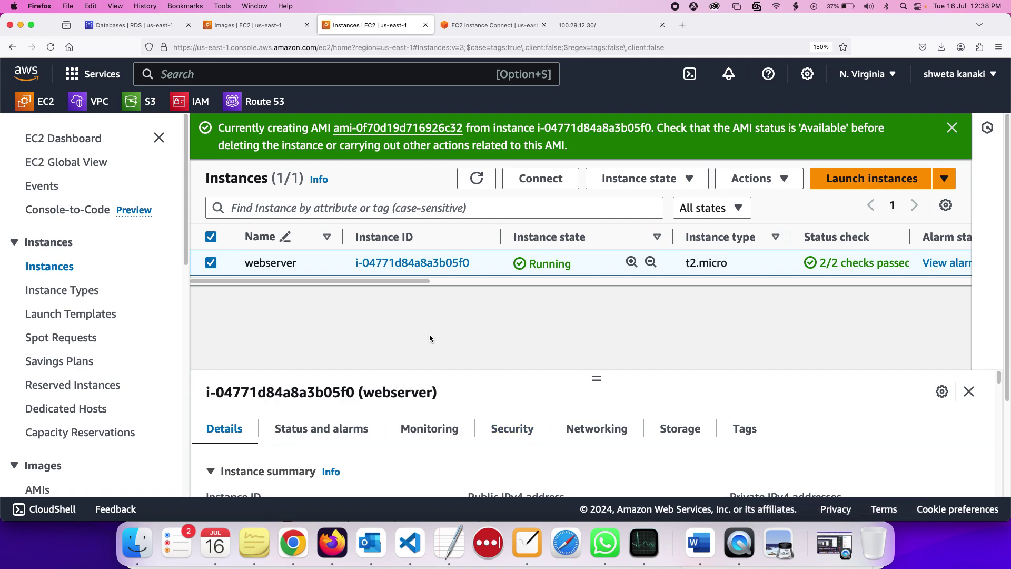
Open the list of owned AMIs and examine the details of my-base-image
{"action": "scroll", "coordinate": [41, 368], "scroll_direction": "down", "scroll_amount": 5}
{"action": "left_click", "coordinate": [38, 242]}
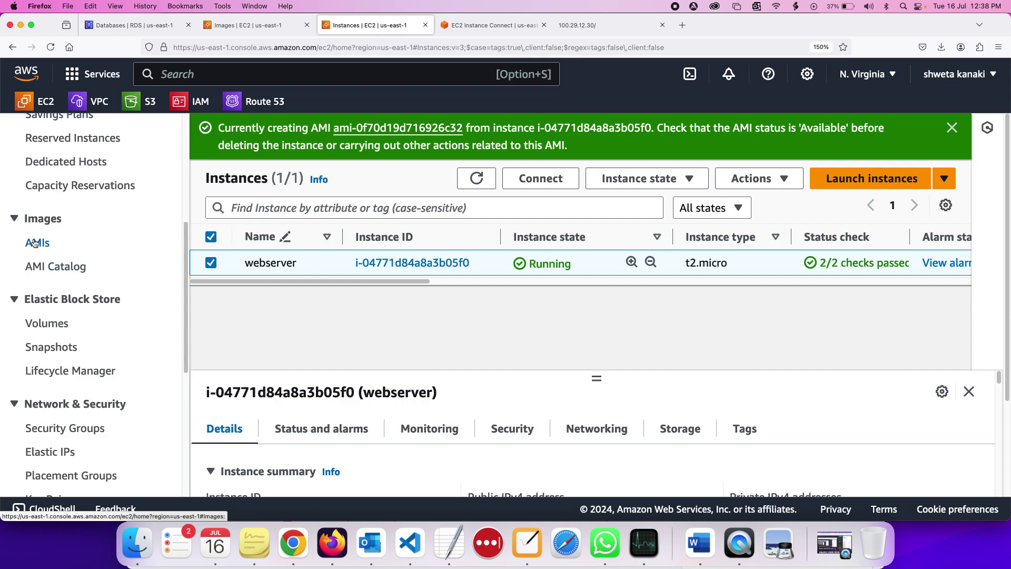
{"action": "scroll", "coordinate": [438, 223], "scroll_direction": "up", "scroll_amount": 2}
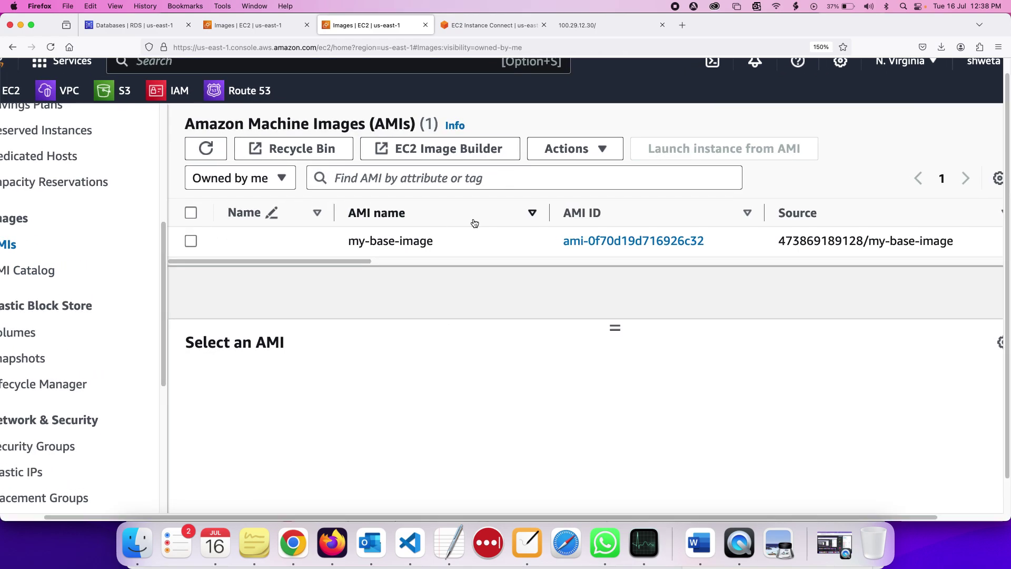
{"action": "left_click_drag", "start_coordinate": [345, 241], "coordinate": [726, 242]}
{"action": "scroll", "coordinate": [725, 242], "scroll_direction": "right", "scroll_amount": 5}
{"action": "scroll", "coordinate": [725, 242], "scroll_direction": "left", "scroll_amount": 5}
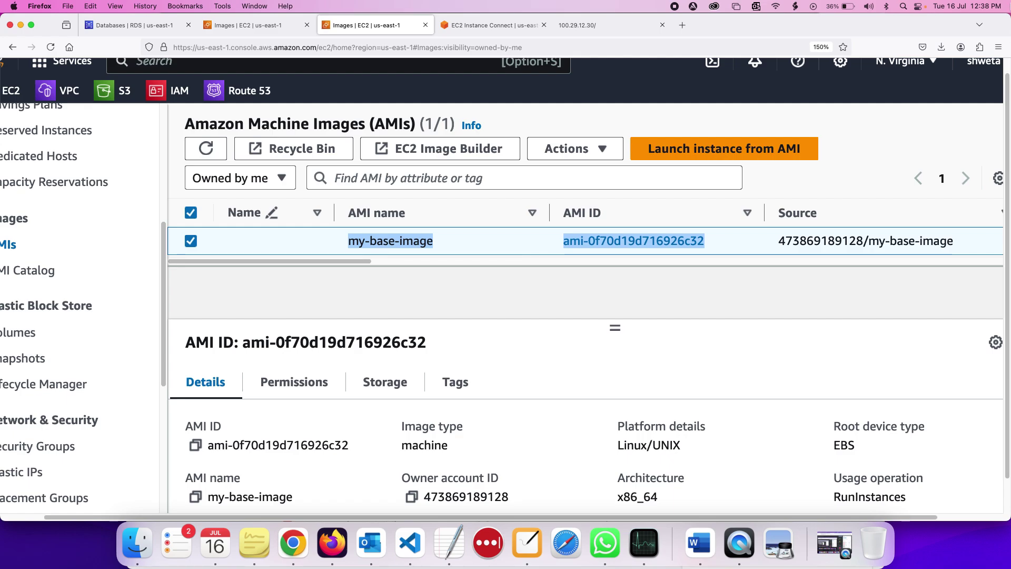
Check the web server's page at 100.29.12.30 once more and close its browser tab
{"action": "left_click", "coordinate": [601, 21]}
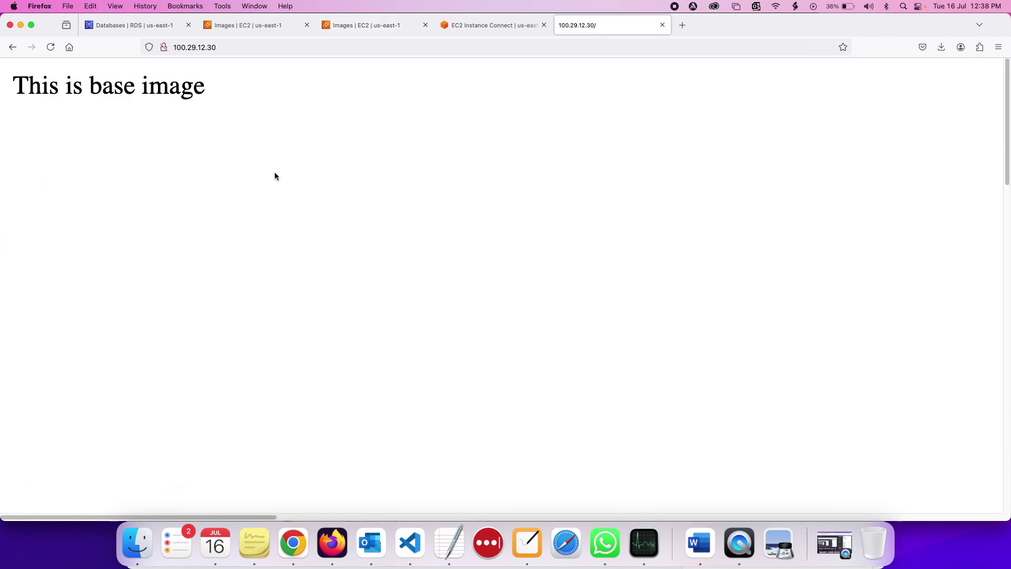
{"action": "left_click", "coordinate": [662, 24]}
Start launching a new EC2 instance from the Instances list and name it webserver-1
{"action": "left_click", "coordinate": [251, 24]}
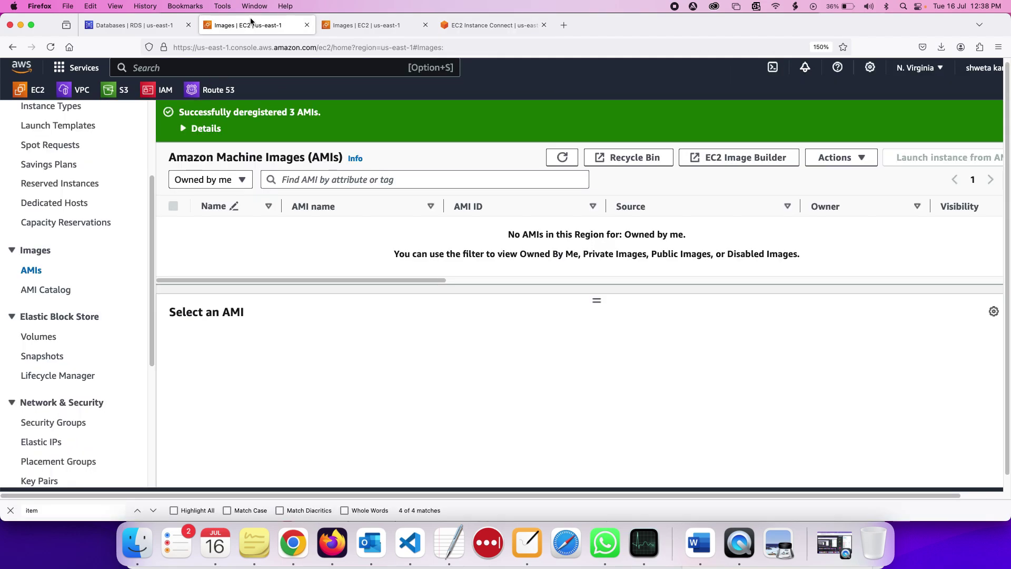
{"action": "scroll", "coordinate": [130, 314], "scroll_direction": "up", "scroll_amount": 5}
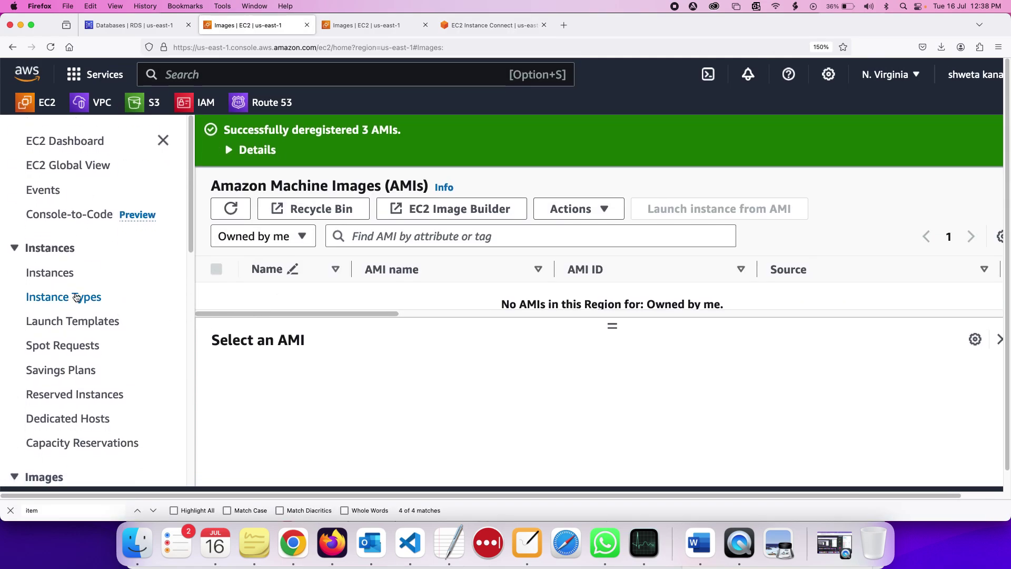
{"action": "left_click", "coordinate": [60, 273]}
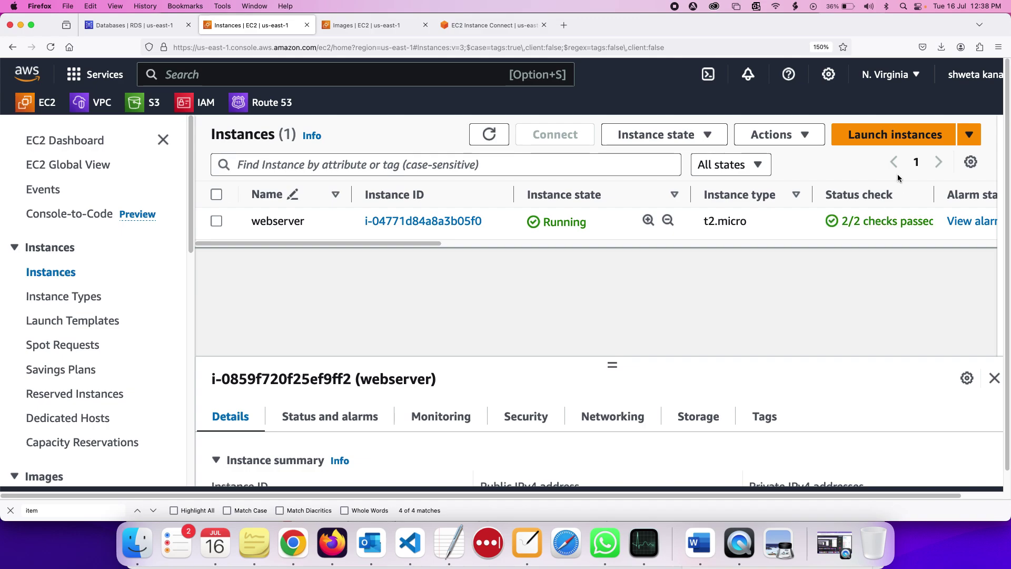
{"action": "left_click", "coordinate": [875, 144]}
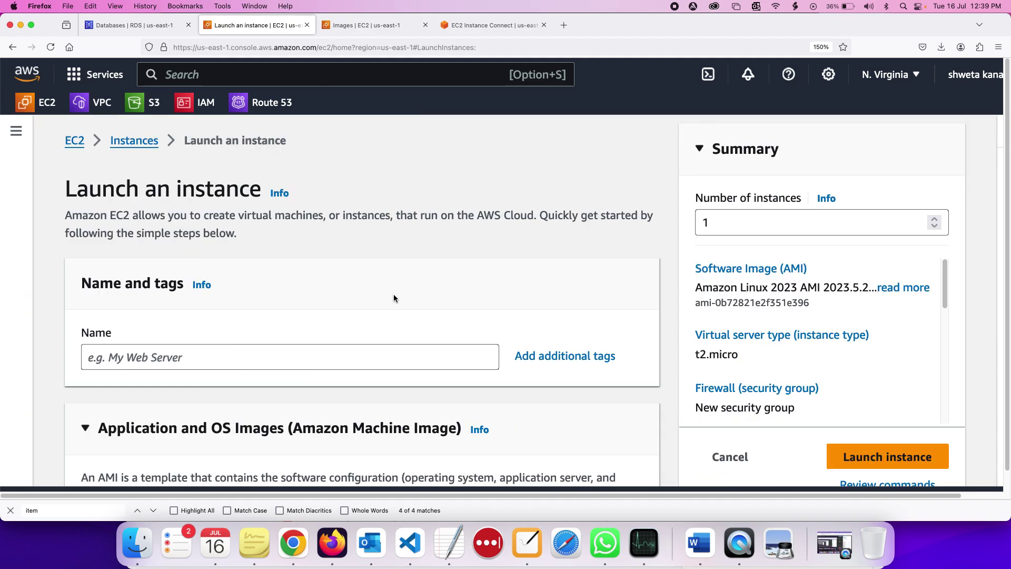
{"action": "left_click", "coordinate": [348, 355]}
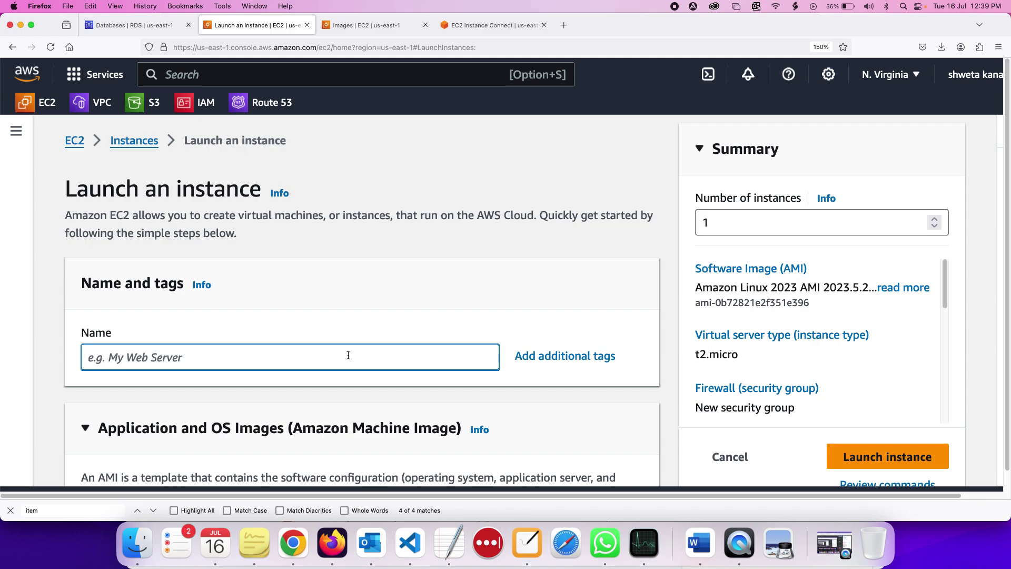
{"action": "type", "text": "webserver-1"}
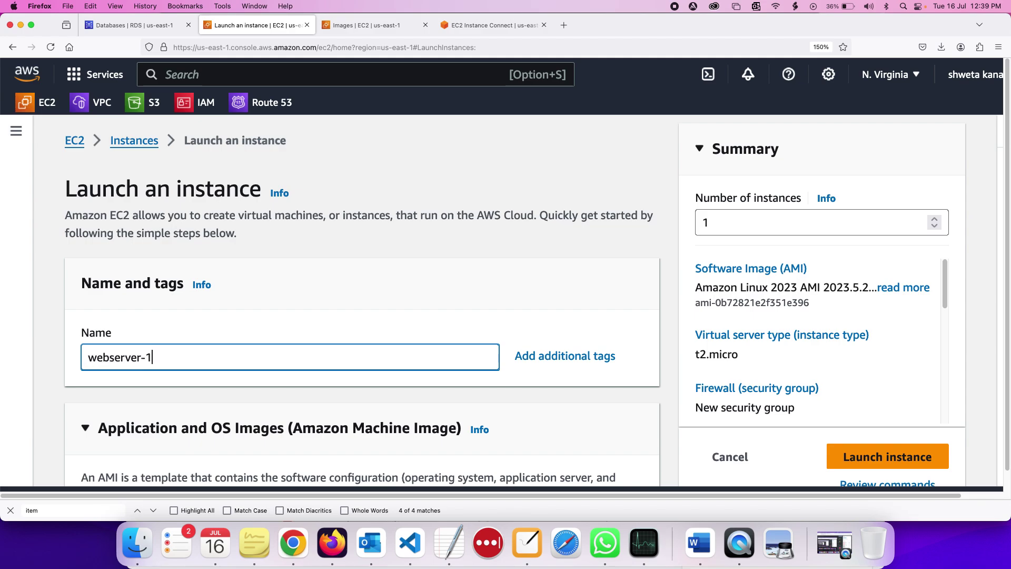
Choose my-base-image from the AMIs owned by the account as the new instance's machine image
{"action": "scroll", "coordinate": [362, 295], "scroll_direction": "down", "scroll_amount": 4}
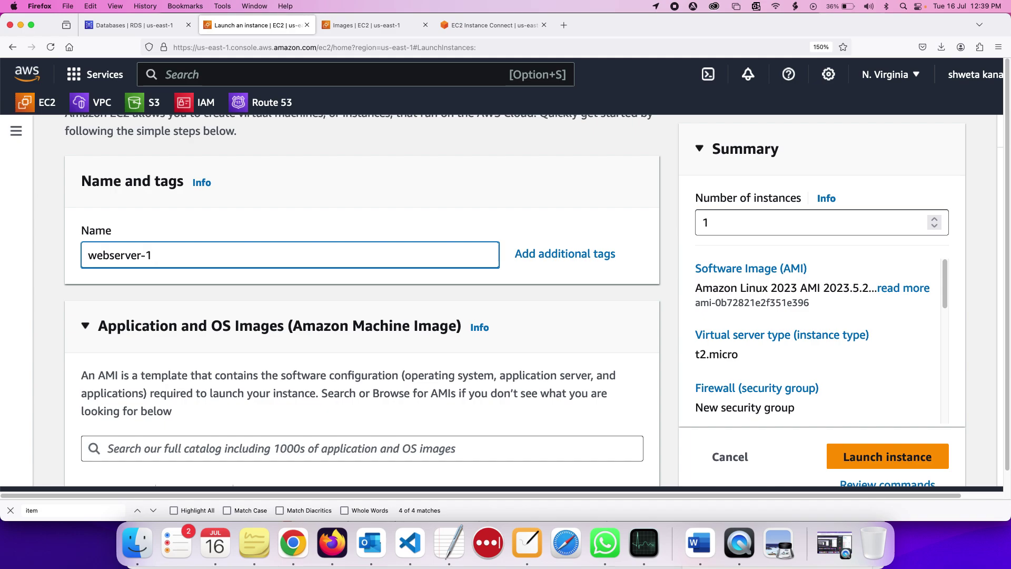
{"action": "scroll", "coordinate": [87, 275], "scroll_direction": "down", "scroll_amount": 10}
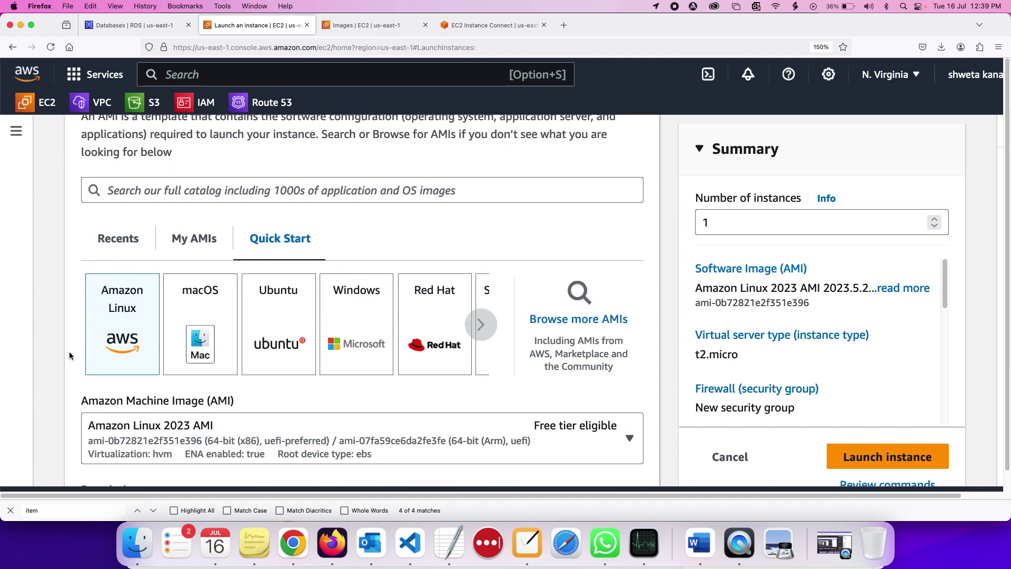
{"action": "left_click", "coordinate": [179, 242]}
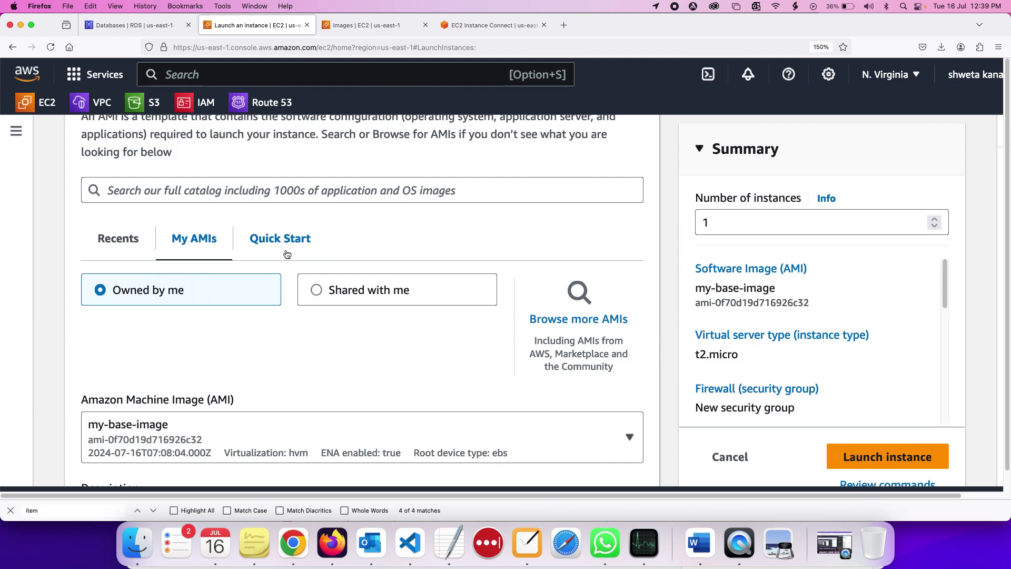
{"action": "left_click", "coordinate": [250, 243]}
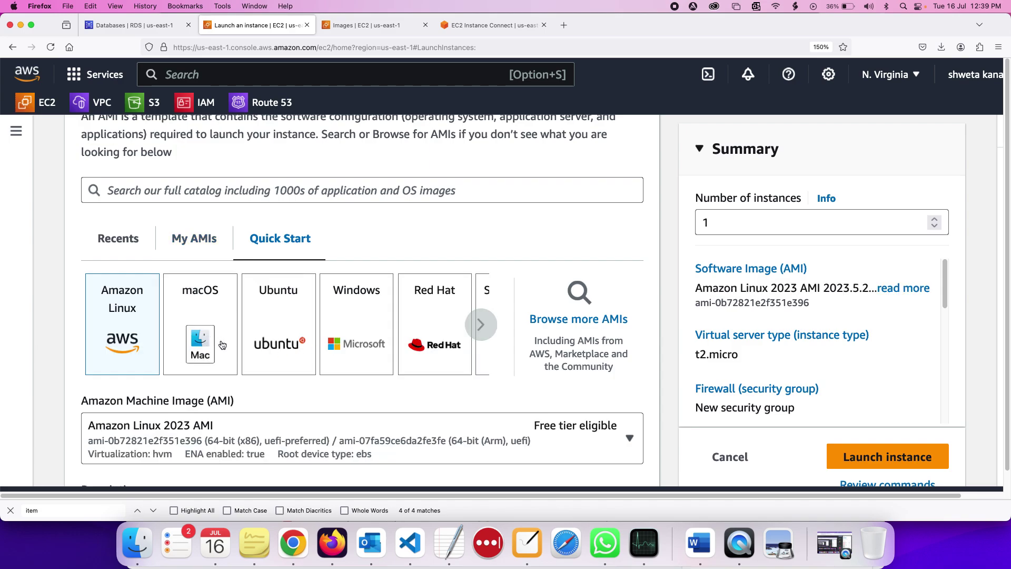
{"action": "left_click", "coordinate": [209, 241]}
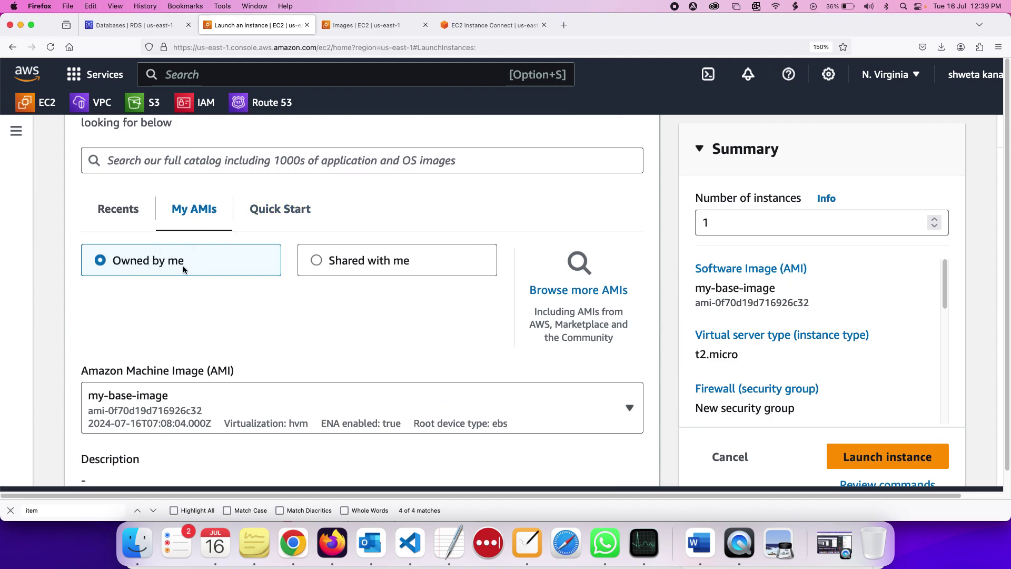
{"action": "scroll", "coordinate": [266, 284], "scroll_direction": "down", "scroll_amount": 3}
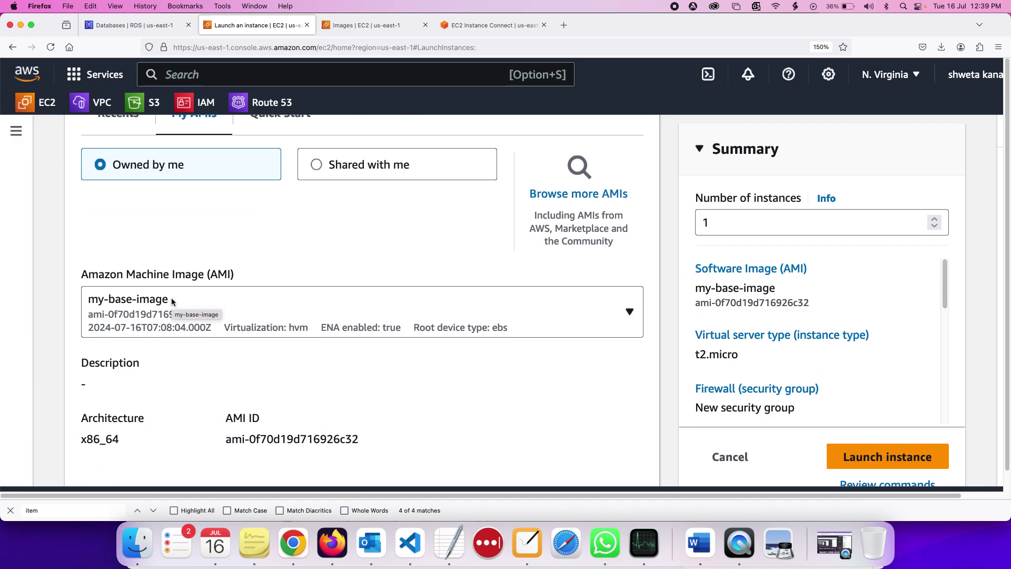
Keep the t2.micro instance type and select mkmk as the key pair for the instance
{"action": "scroll", "coordinate": [172, 301], "scroll_direction": "down", "scroll_amount": 10}
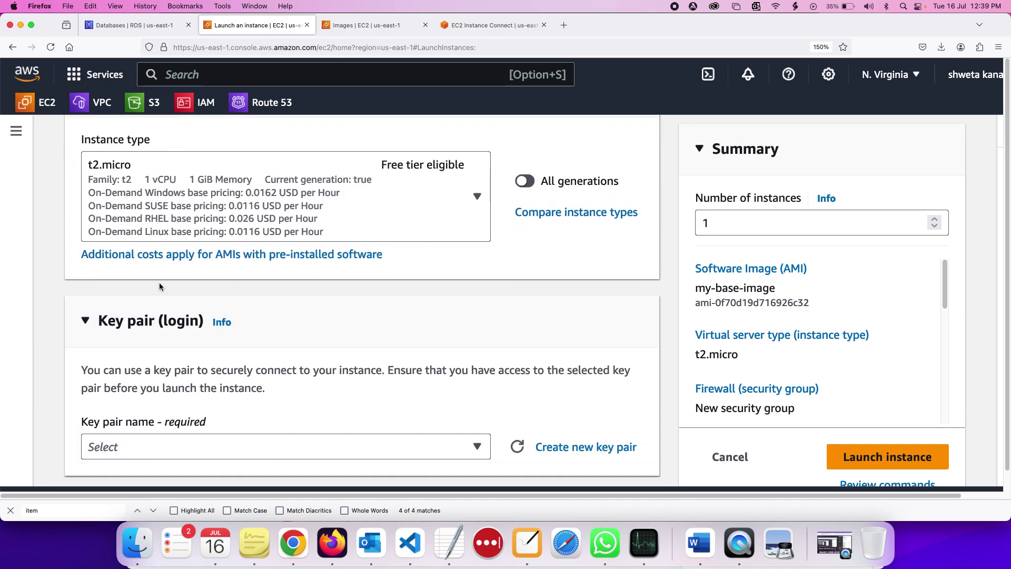
{"action": "scroll", "coordinate": [159, 285], "scroll_direction": "down", "scroll_amount": 4}
{"action": "left_click", "coordinate": [161, 305]}
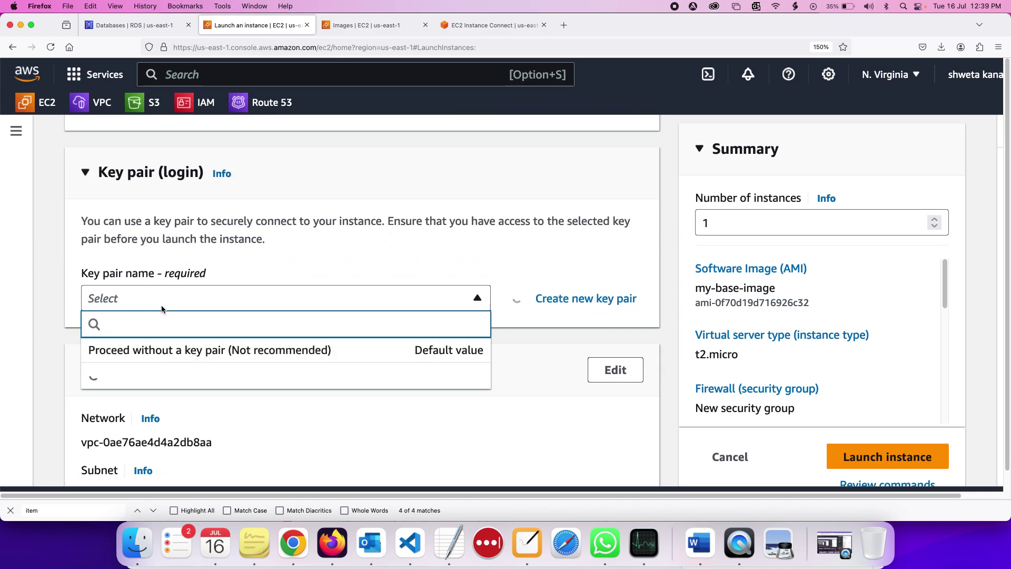
{"action": "scroll", "coordinate": [161, 305], "scroll_direction": "down", "scroll_amount": 1}
{"action": "left_click", "coordinate": [203, 332]}
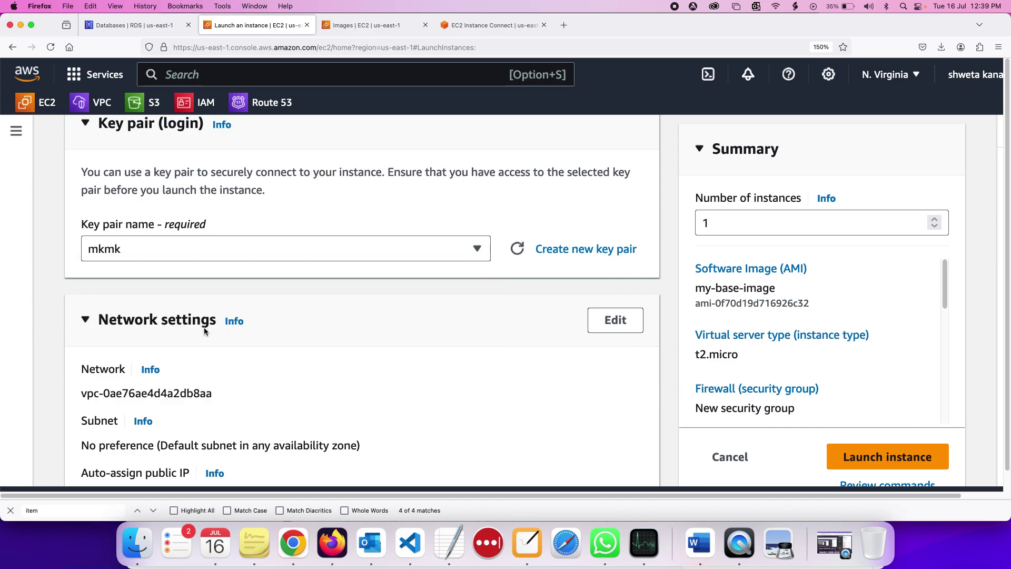
Allow HTTP traffic from the internet in the new security group and launch the instance
{"action": "scroll", "coordinate": [204, 331], "scroll_direction": "down", "scroll_amount": 1}
{"action": "scroll", "coordinate": [204, 330], "scroll_direction": "down", "scroll_amount": 9}
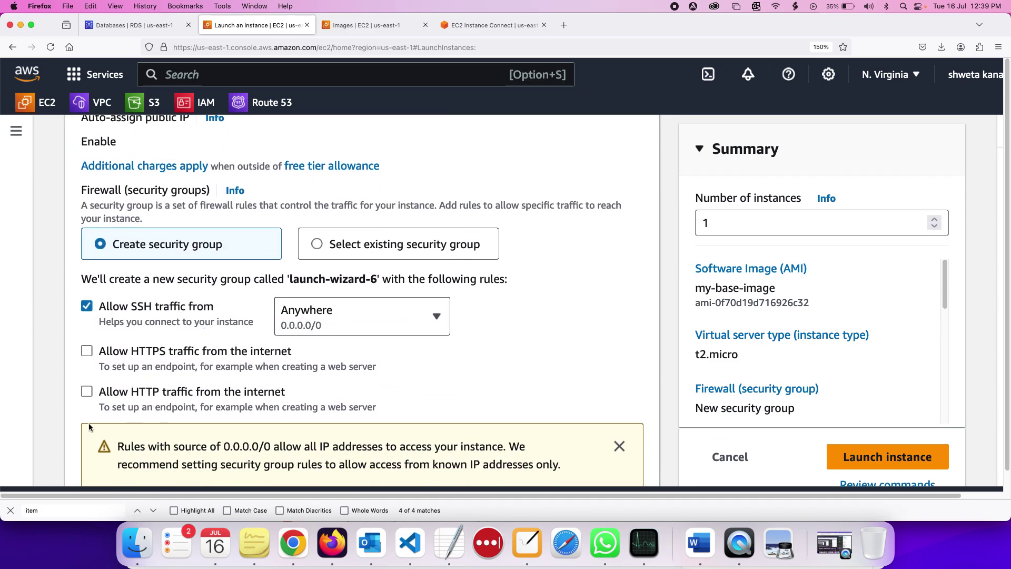
{"action": "left_click", "coordinate": [88, 398]}
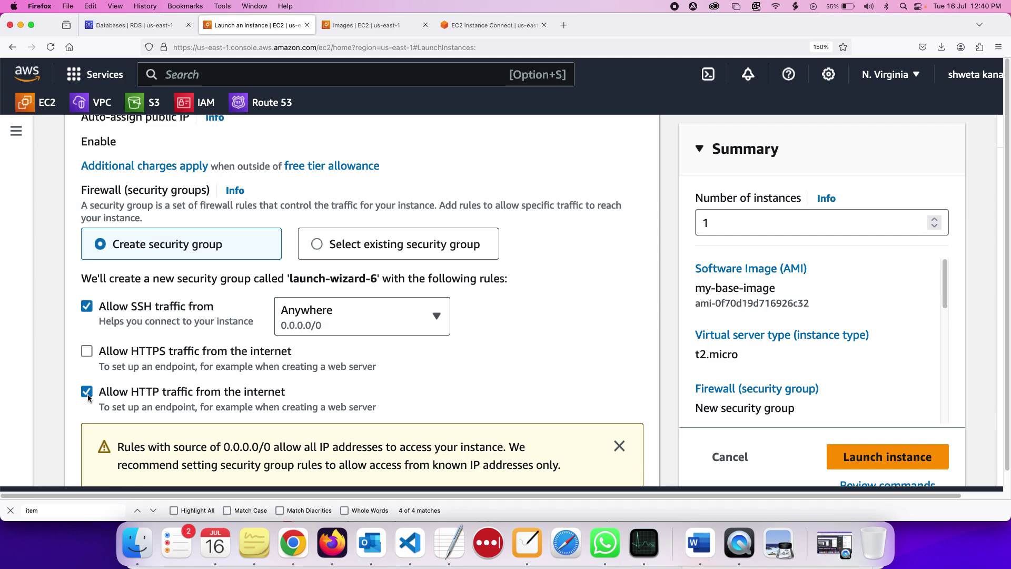
{"action": "scroll", "coordinate": [87, 398], "scroll_direction": "down", "scroll_amount": 5}
{"action": "scroll", "coordinate": [88, 398], "scroll_direction": "down", "scroll_amount": 3}
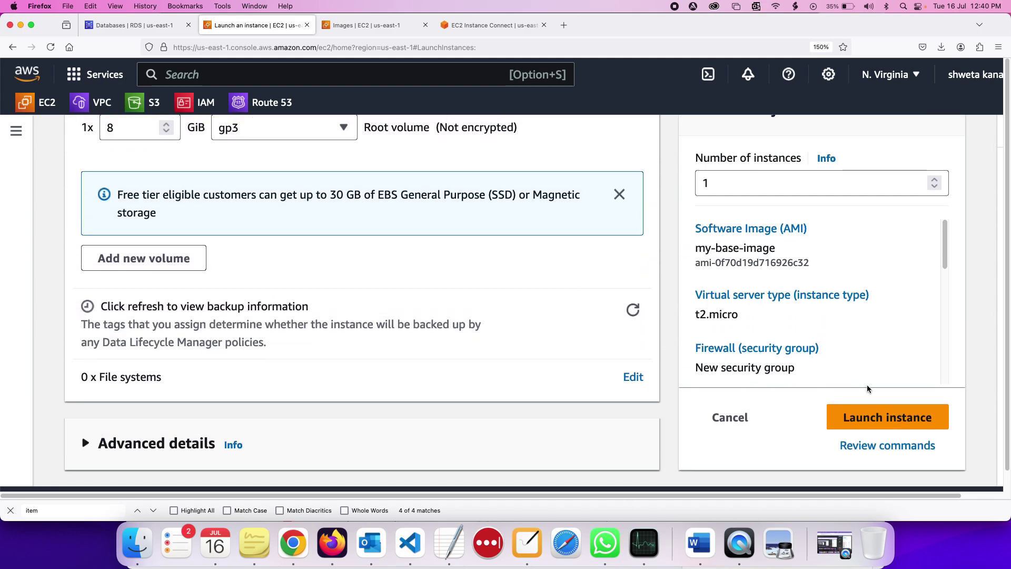
{"action": "left_click", "coordinate": [889, 417]}
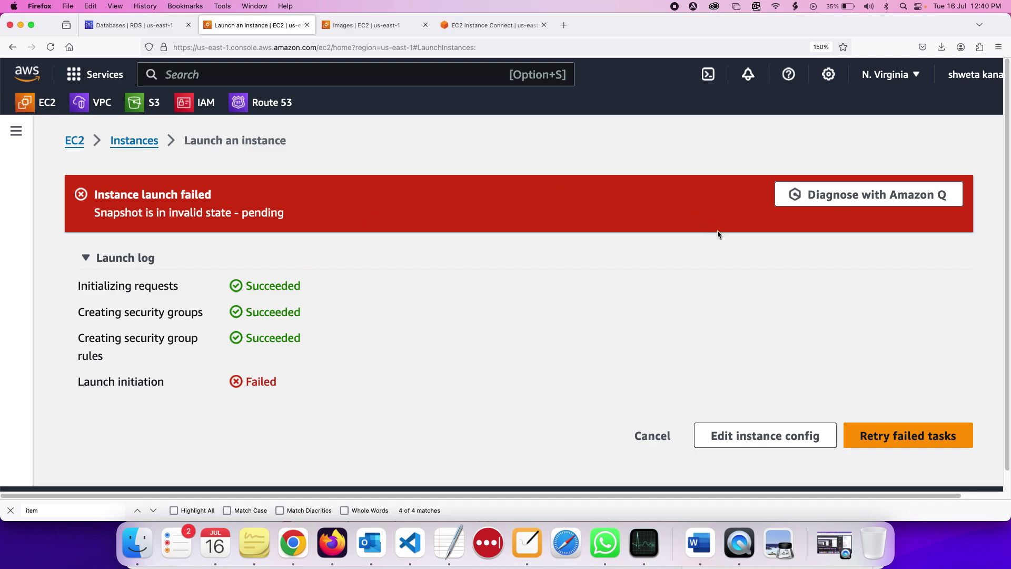
Retry the failed launch tasks and highlight the reason given for the launch failure
{"action": "left_click", "coordinate": [875, 435]}
{"action": "left_click", "coordinate": [896, 437]}
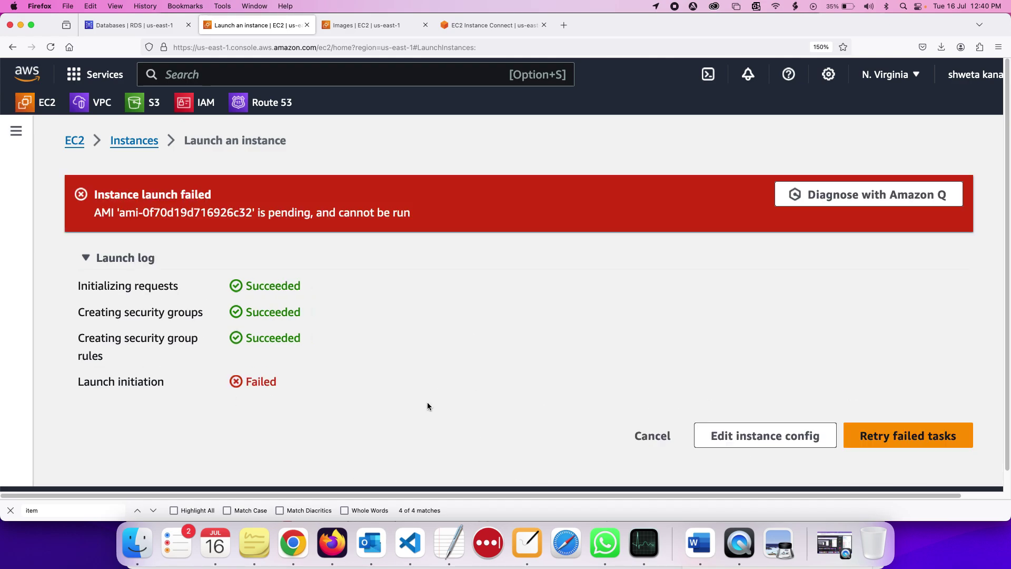
{"action": "left_click", "coordinate": [914, 433]}
{"action": "left_click_drag", "start_coordinate": [268, 215], "coordinate": [410, 214]}
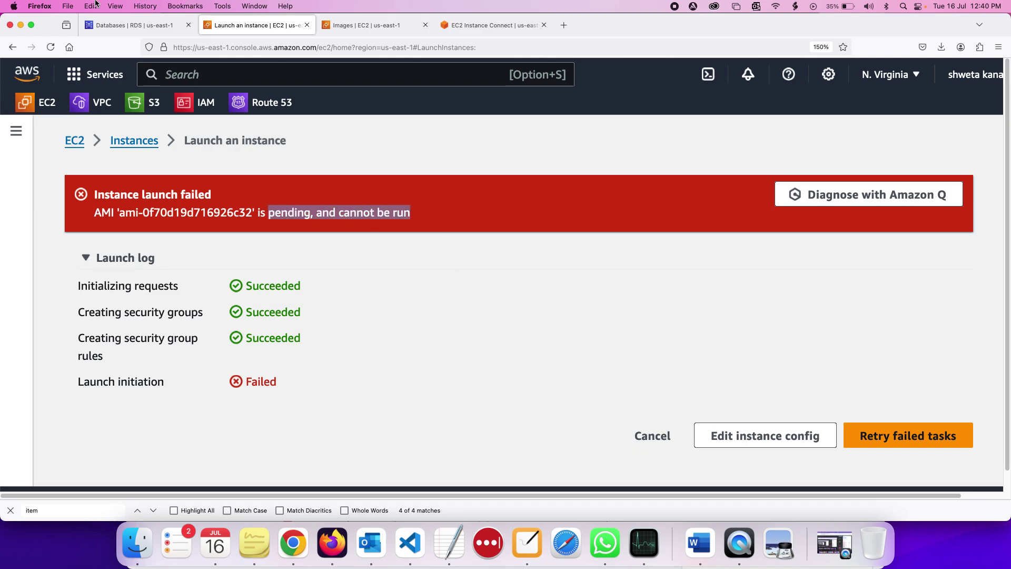
Return to the AMIs list and check the status of my-base-image
{"action": "left_click", "coordinate": [158, 32]}
{"action": "left_click", "coordinate": [283, 31]}
{"action": "left_click", "coordinate": [349, 29]}
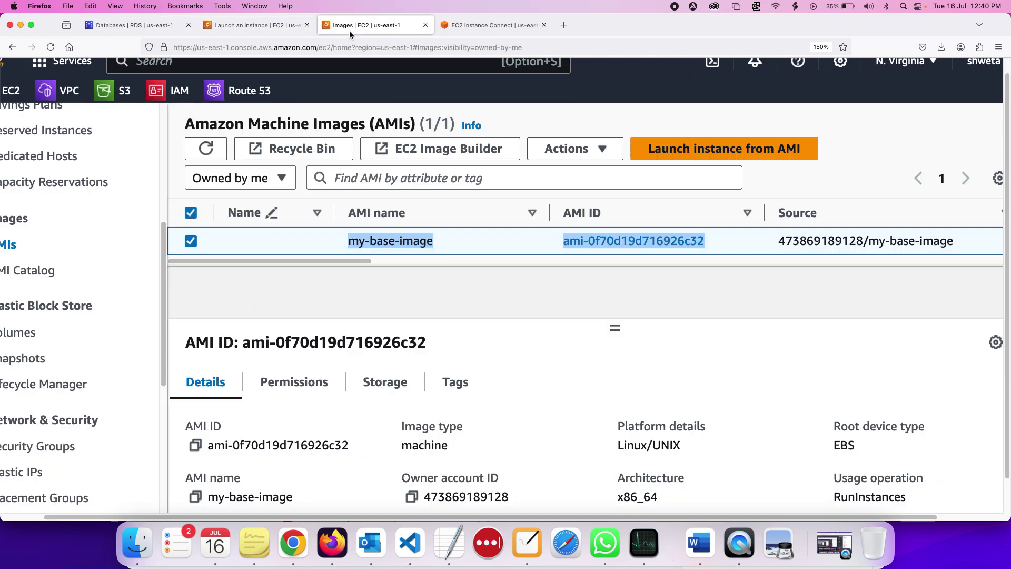
{"action": "scroll", "coordinate": [258, 308], "scroll_direction": "left", "scroll_amount": 2}
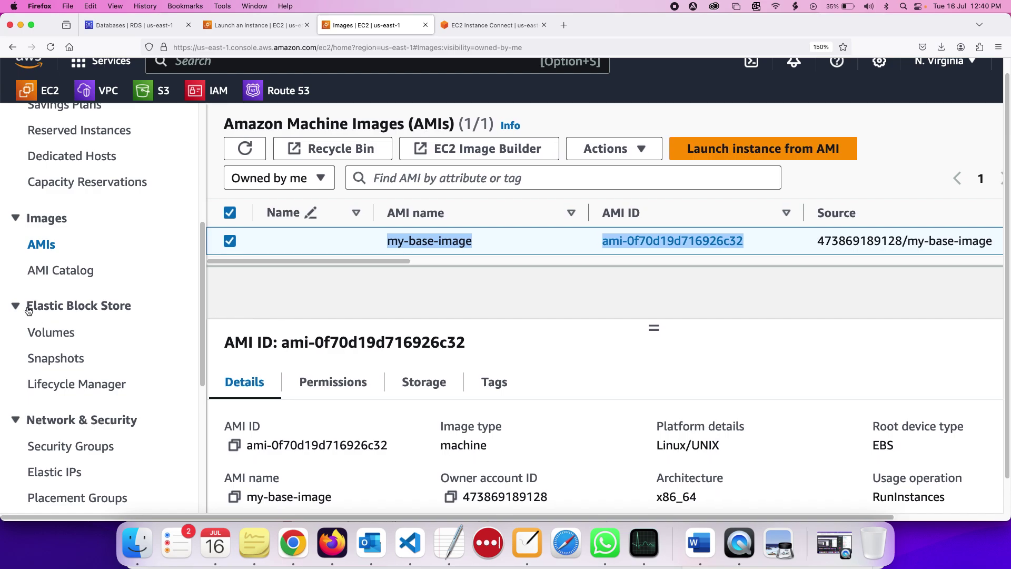
{"action": "scroll", "coordinate": [504, 280], "scroll_direction": "right", "scroll_amount": 2}
{"action": "scroll", "coordinate": [505, 280], "scroll_direction": "right", "scroll_amount": 2}
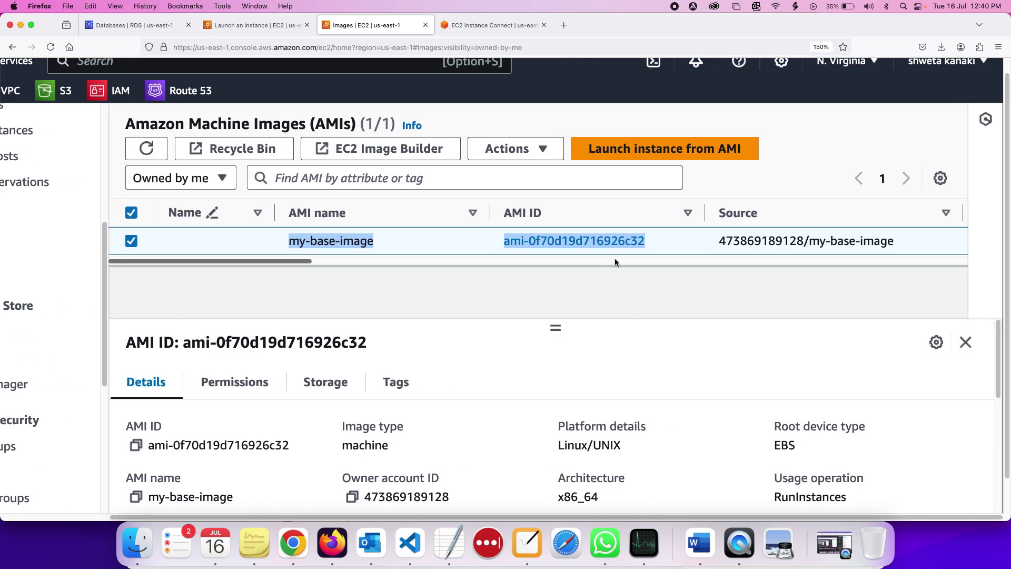
{"action": "scroll", "coordinate": [614, 258], "scroll_direction": "right", "scroll_amount": 6}
{"action": "scroll", "coordinate": [594, 248], "scroll_direction": "right", "scroll_amount": 3}
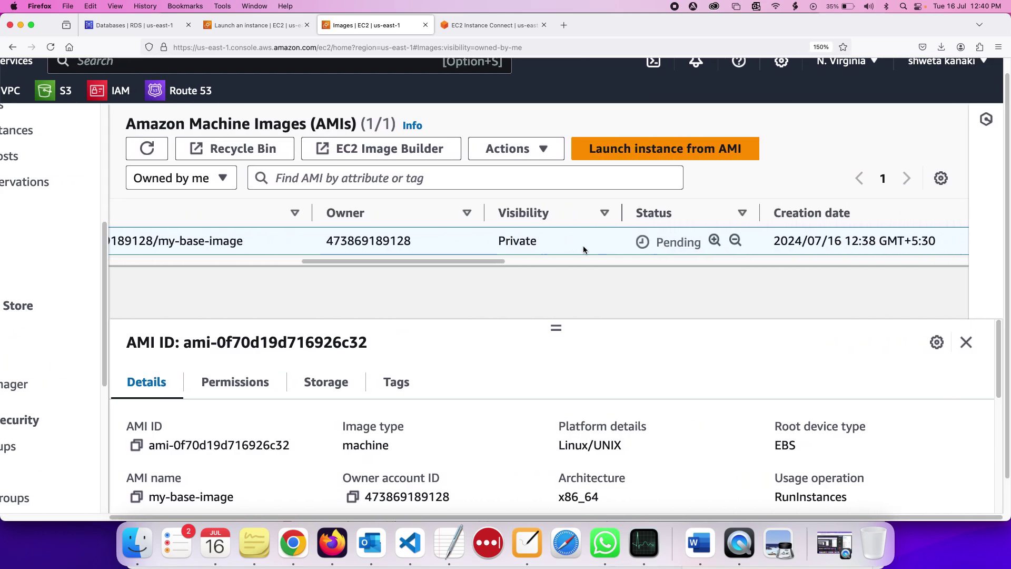
Refresh the AMIs list repeatedly and check whether my-base-image is ready to launch
{"action": "scroll", "coordinate": [616, 248], "scroll_direction": "down", "scroll_amount": 2}
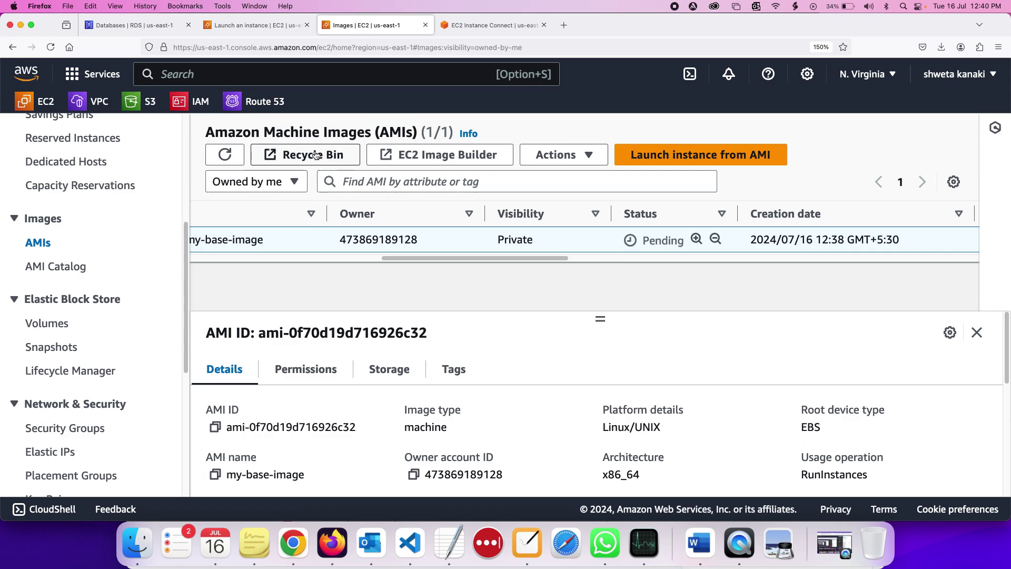
{"action": "left_click", "coordinate": [223, 155]}
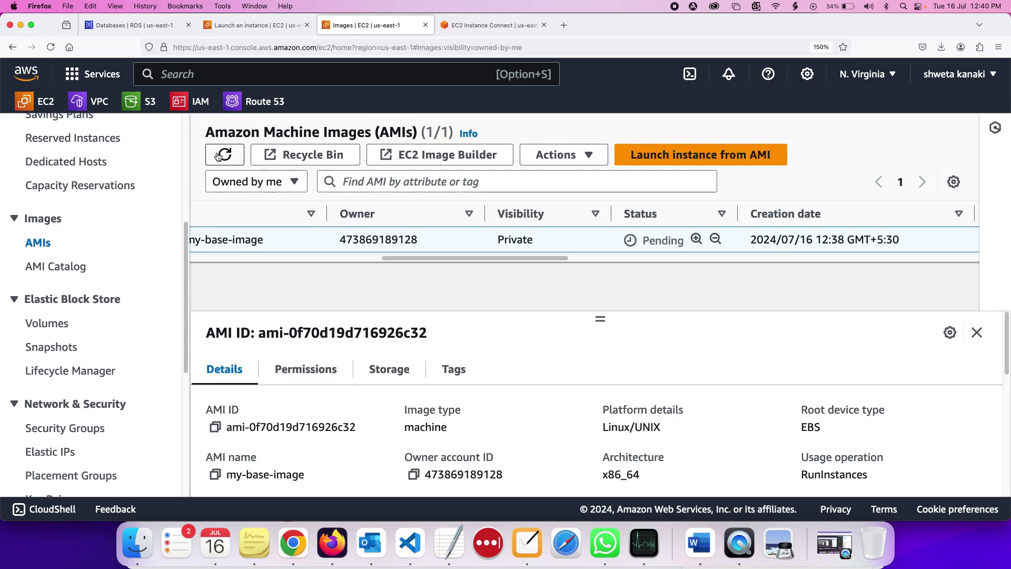
{"action": "left_click", "coordinate": [218, 156]}
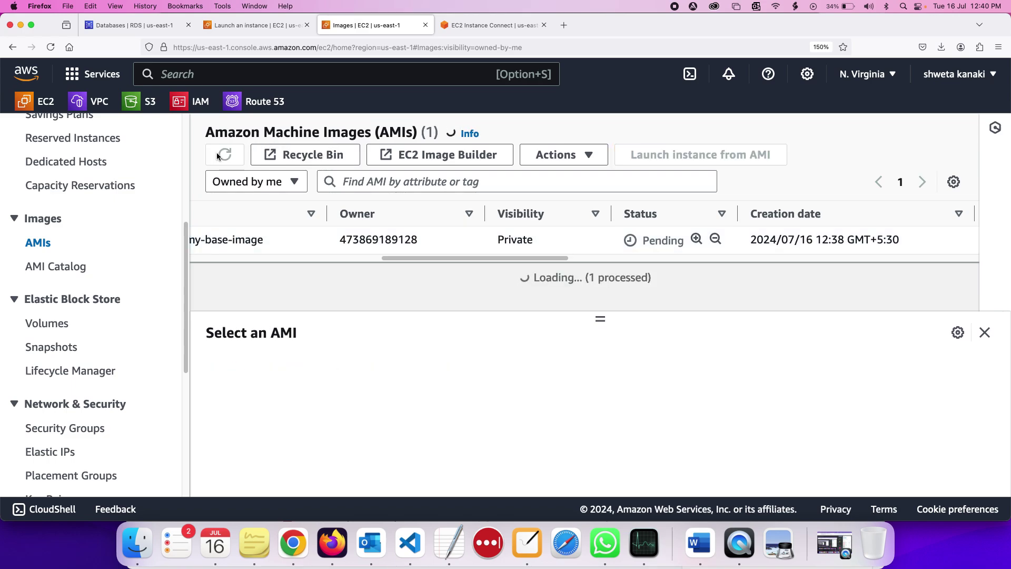
{"action": "left_click", "coordinate": [218, 155]}
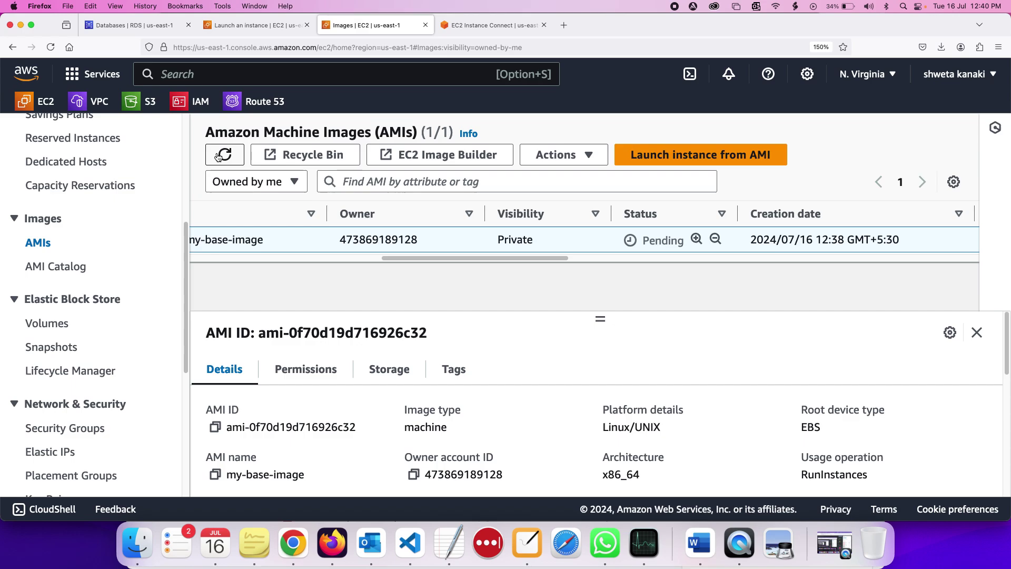
{"action": "left_click", "coordinate": [218, 156]}
{"action": "left_click", "coordinate": [218, 155]}
{"action": "scroll", "coordinate": [541, 242], "scroll_direction": "left", "scroll_amount": 5}
{"action": "scroll", "coordinate": [541, 241], "scroll_direction": "right", "scroll_amount": 10}
{"action": "scroll", "coordinate": [541, 241], "scroll_direction": "left", "scroll_amount": 5}
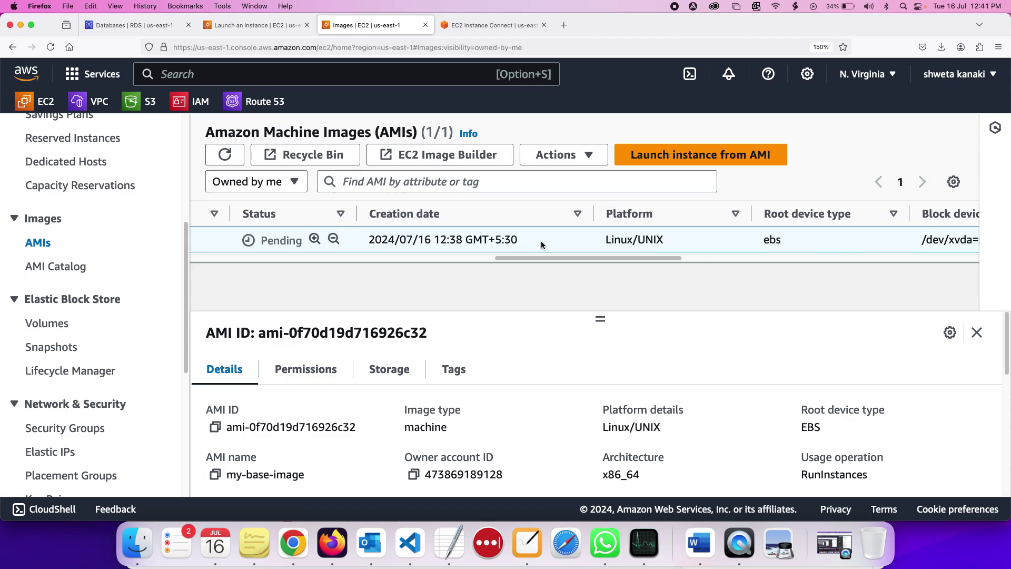
{"action": "scroll", "coordinate": [541, 241], "scroll_direction": "right", "scroll_amount": 3}
{"action": "scroll", "coordinate": [542, 241], "scroll_direction": "left", "scroll_amount": 4}
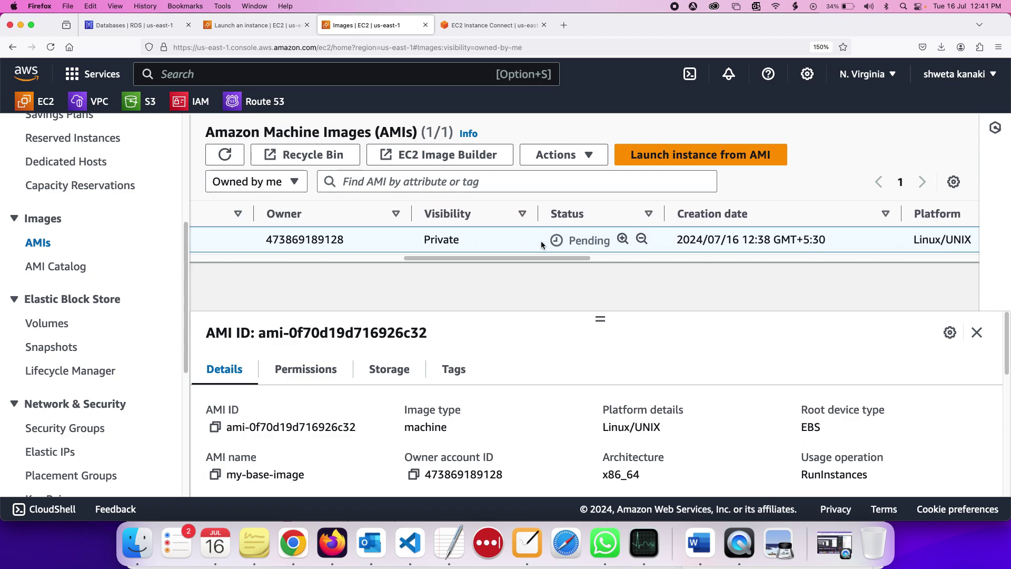
{"action": "left_click", "coordinate": [225, 156]}
{"action": "left_click", "coordinate": [228, 157]}
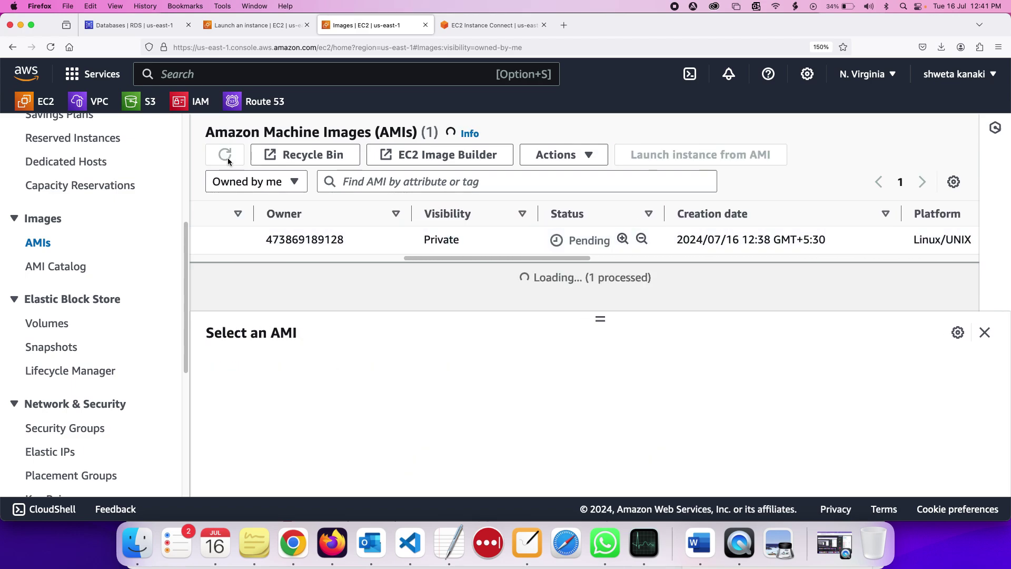
{"action": "left_click", "coordinate": [227, 161]}
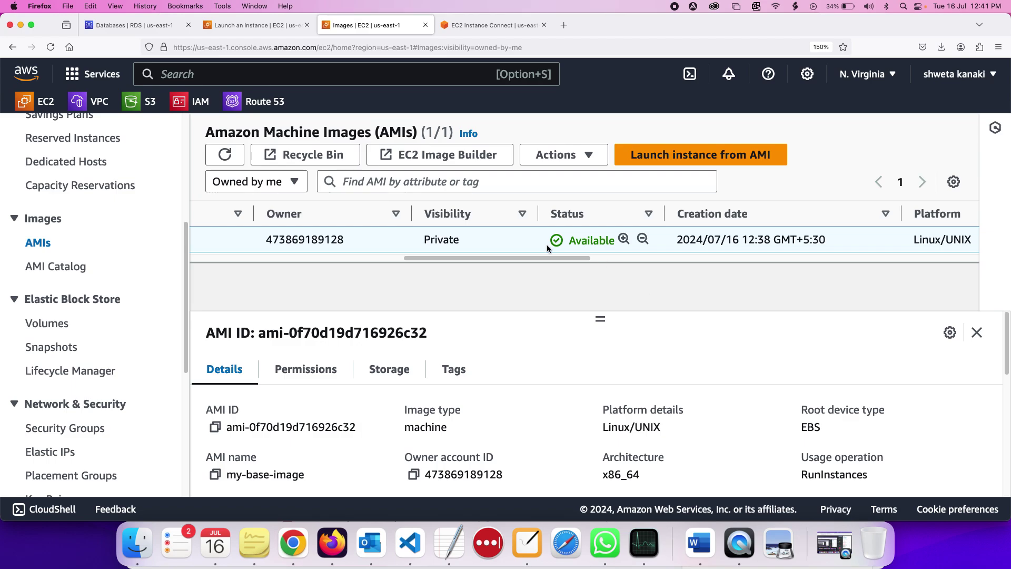
Retry the failed launch tasks for webserver-1 and open the newly launched instance from the launch result
{"action": "left_click", "coordinate": [211, 29]}
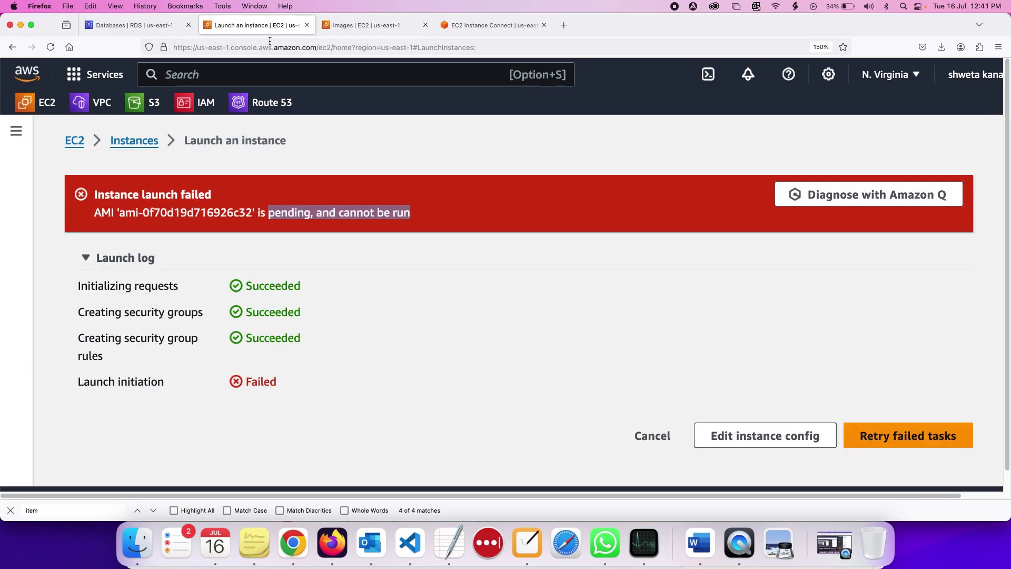
{"action": "left_click", "coordinate": [880, 436]}
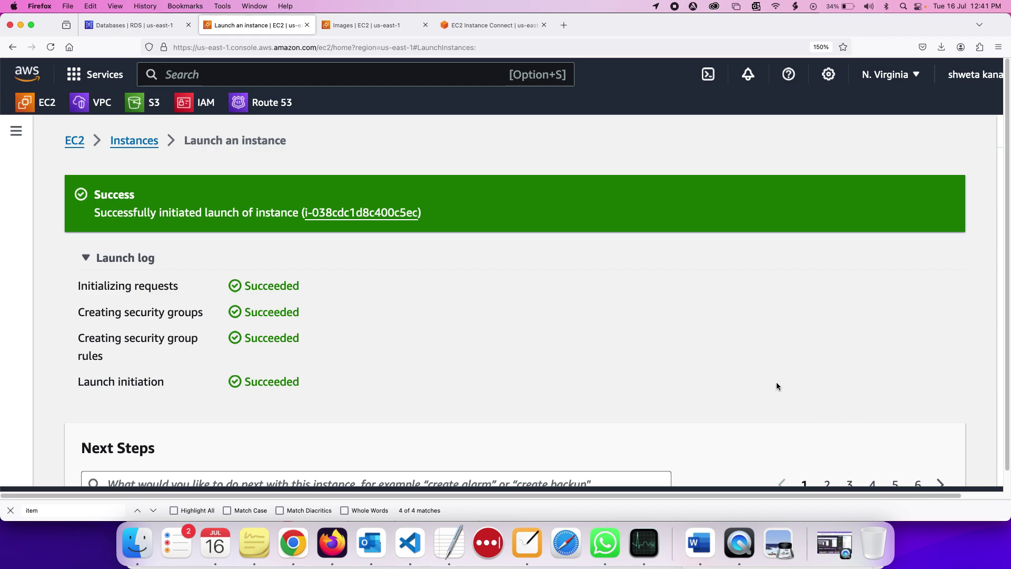
{"action": "left_click", "coordinate": [356, 214]}
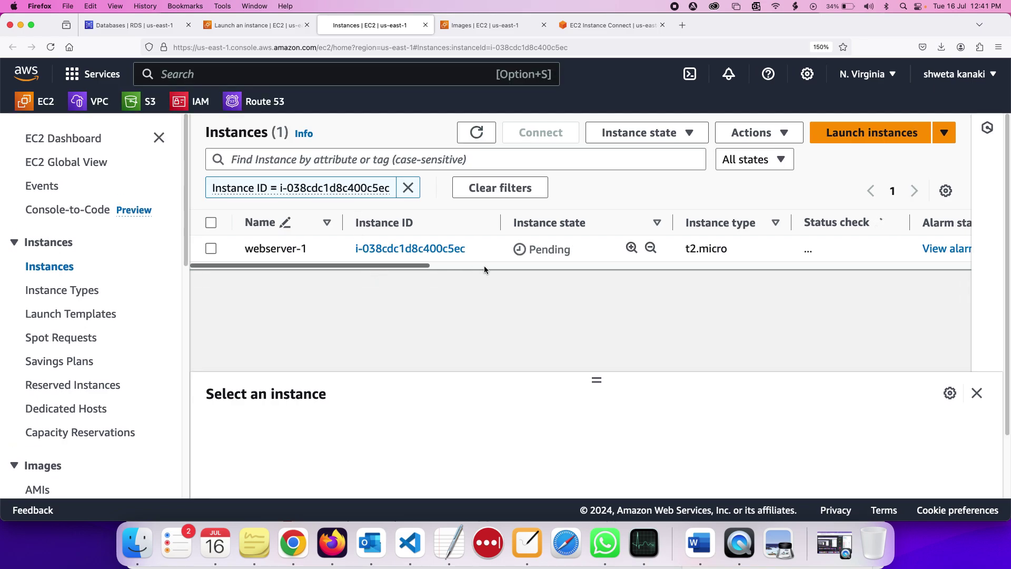
Copy the public IPv4 address of webserver-1 and load 3.90.177.0 in a new browser tab
{"action": "left_click", "coordinate": [495, 252]}
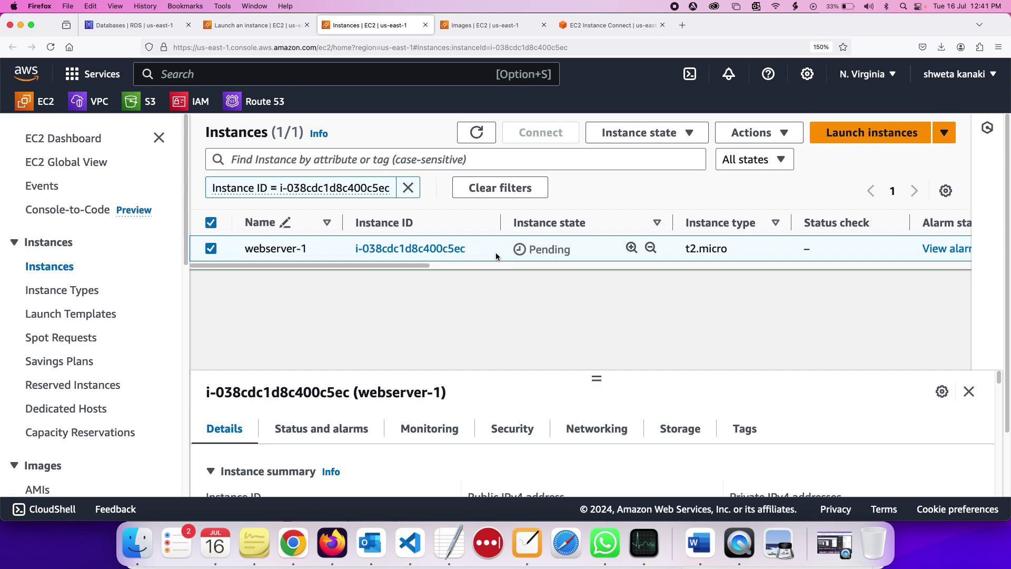
{"action": "left_click", "coordinate": [480, 131]}
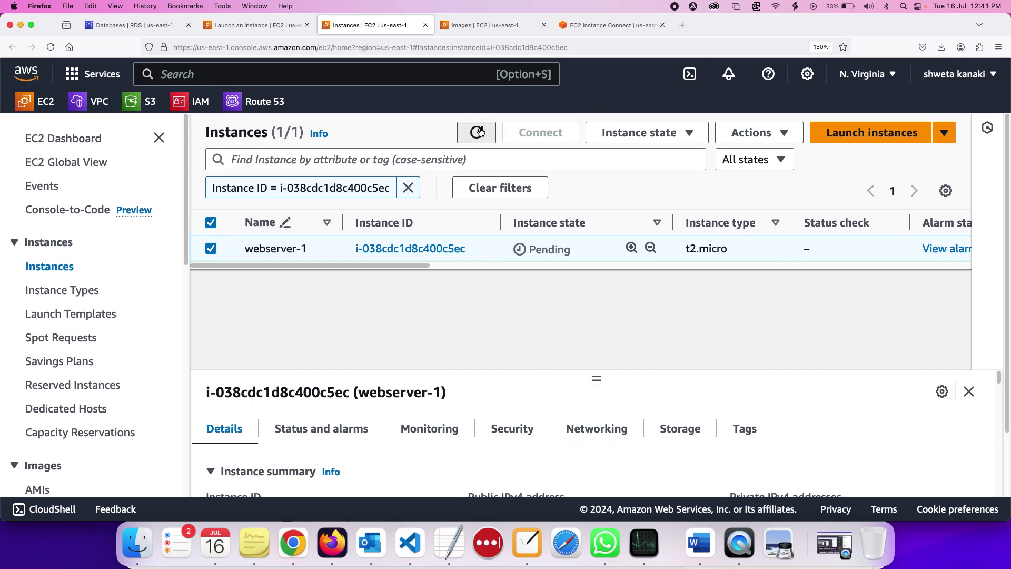
{"action": "scroll", "coordinate": [534, 314], "scroll_direction": "down", "scroll_amount": 2}
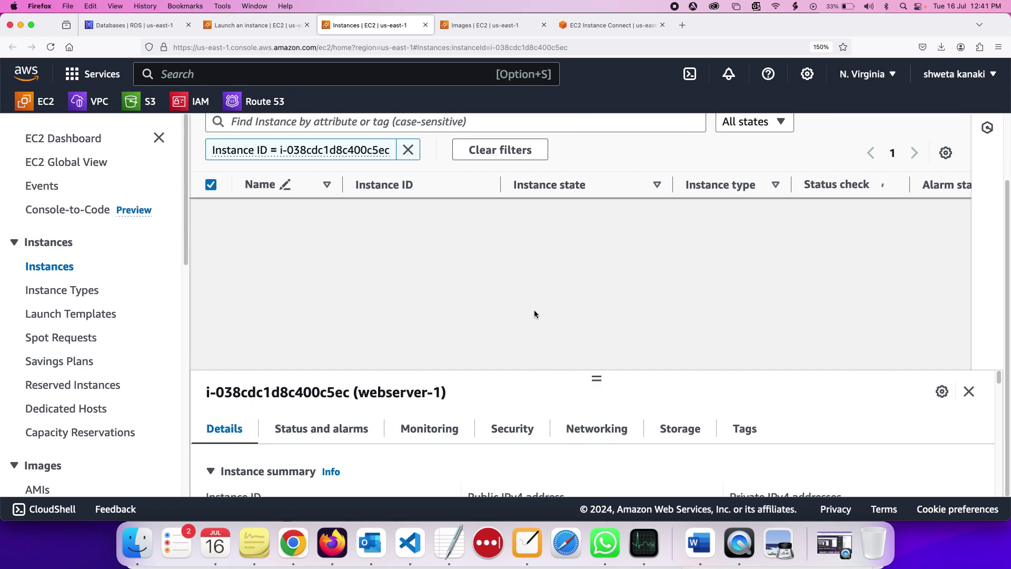
{"action": "left_click_drag", "start_coordinate": [595, 379], "coordinate": [594, 320]}
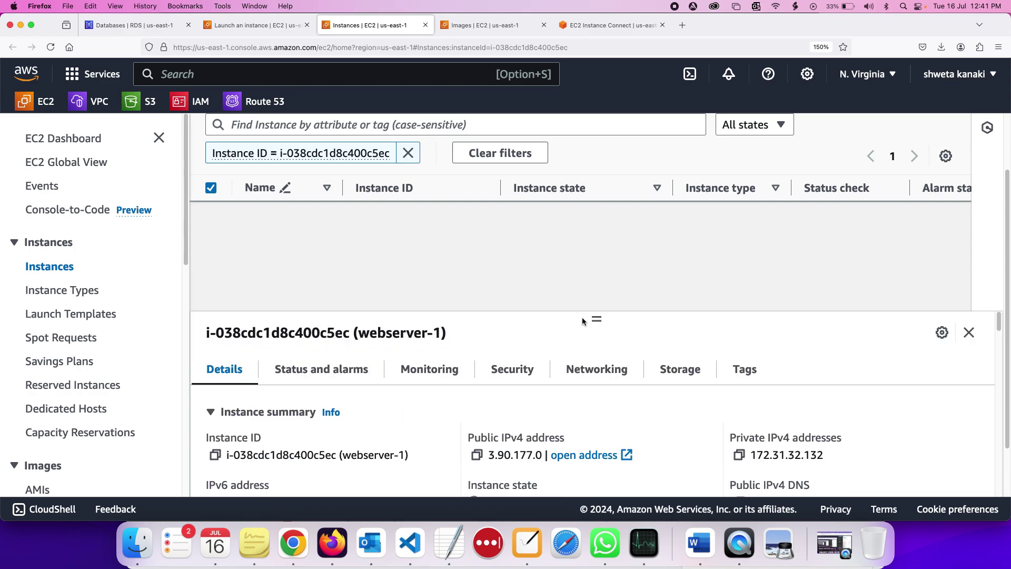
{"action": "left_click", "coordinate": [477, 455]}
{"action": "left_click", "coordinate": [683, 25]}
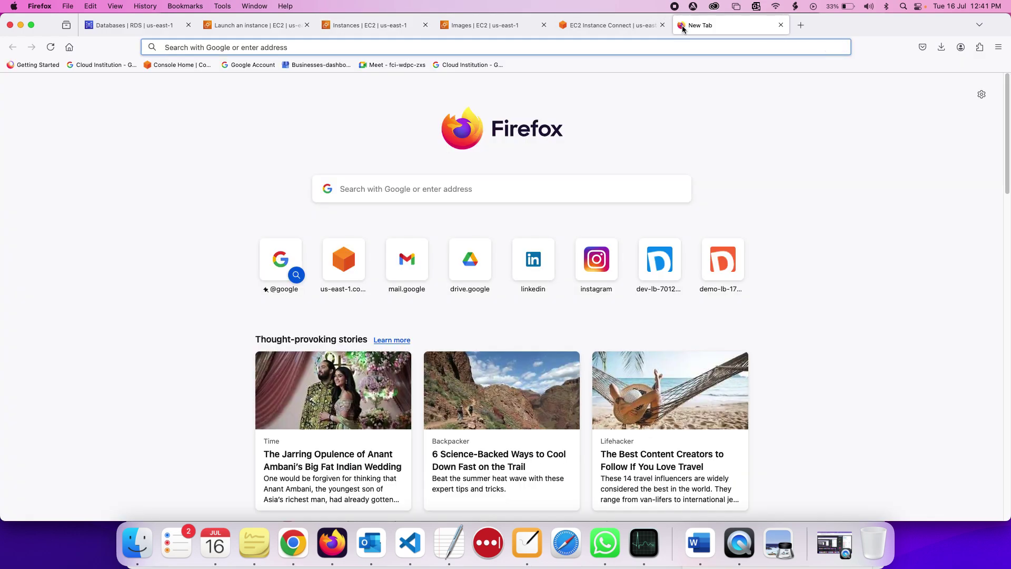
{"action": "key", "text": "super+v"}
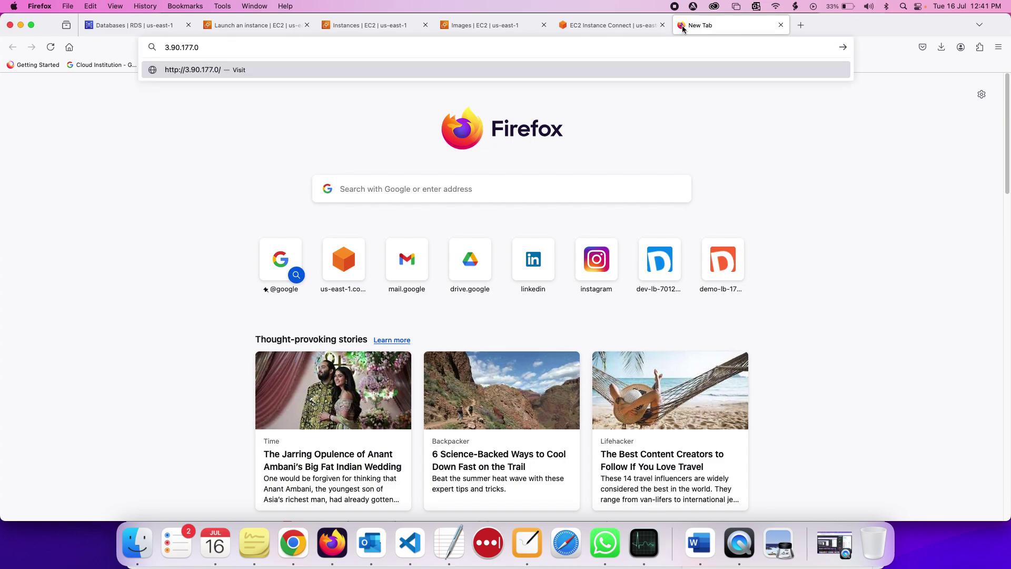
{"action": "key", "text": "Return"}
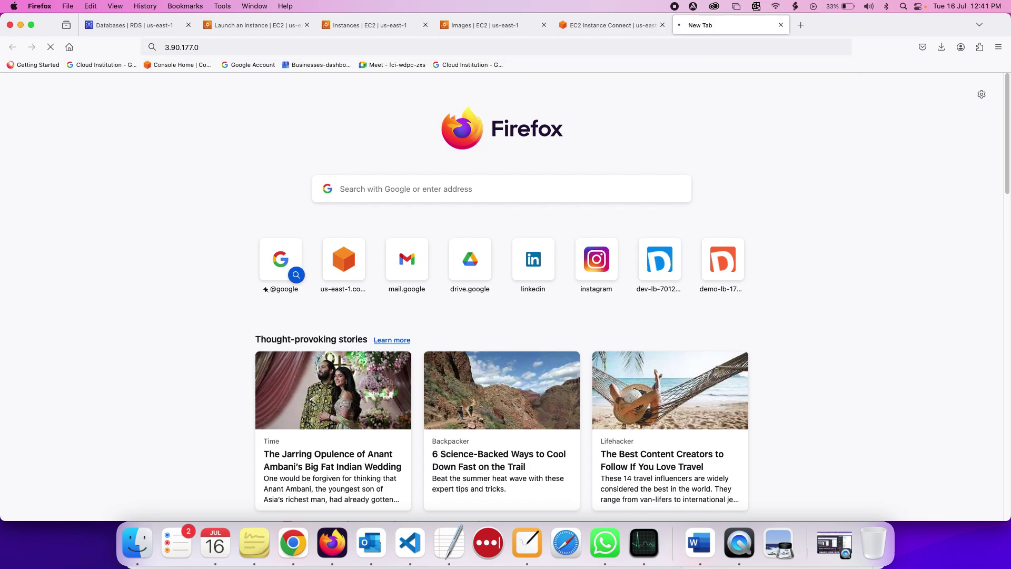
Clear the instance ID filter and refresh the full Instances list to check the state of webserver-1
{"action": "left_click", "coordinate": [284, 26]}
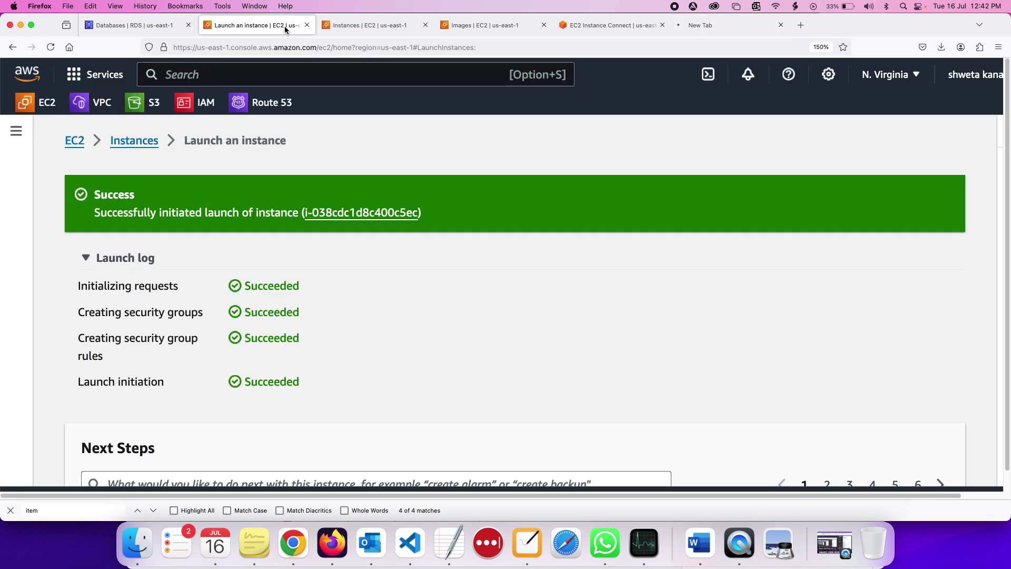
{"action": "left_click", "coordinate": [355, 28]}
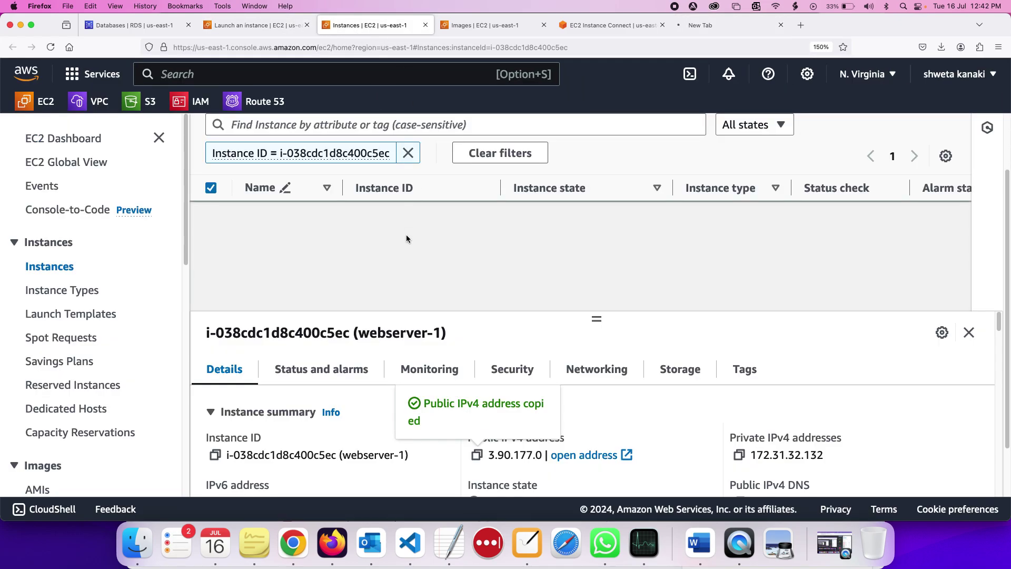
{"action": "left_click", "coordinate": [408, 152]}
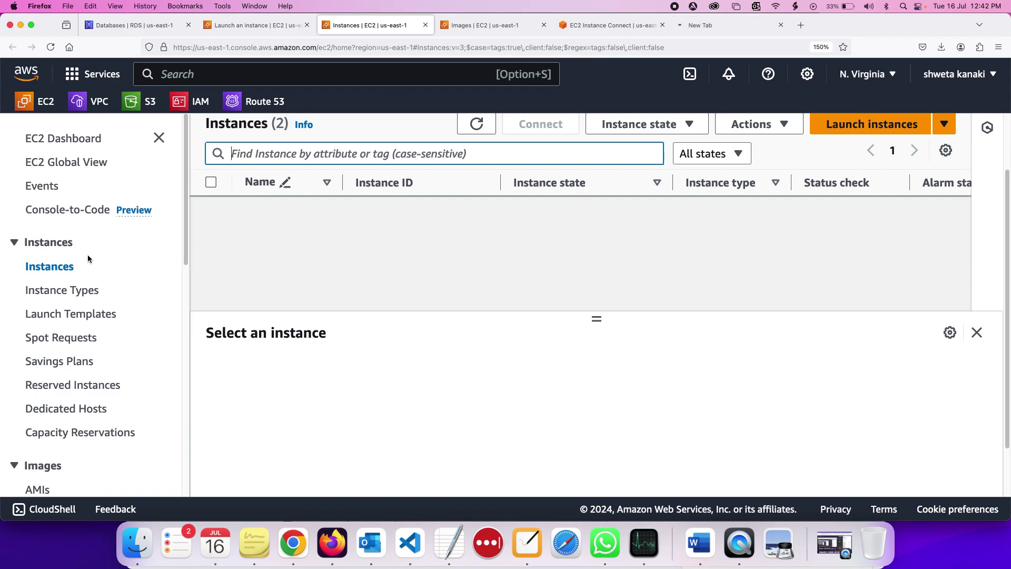
{"action": "left_click", "coordinate": [58, 268]}
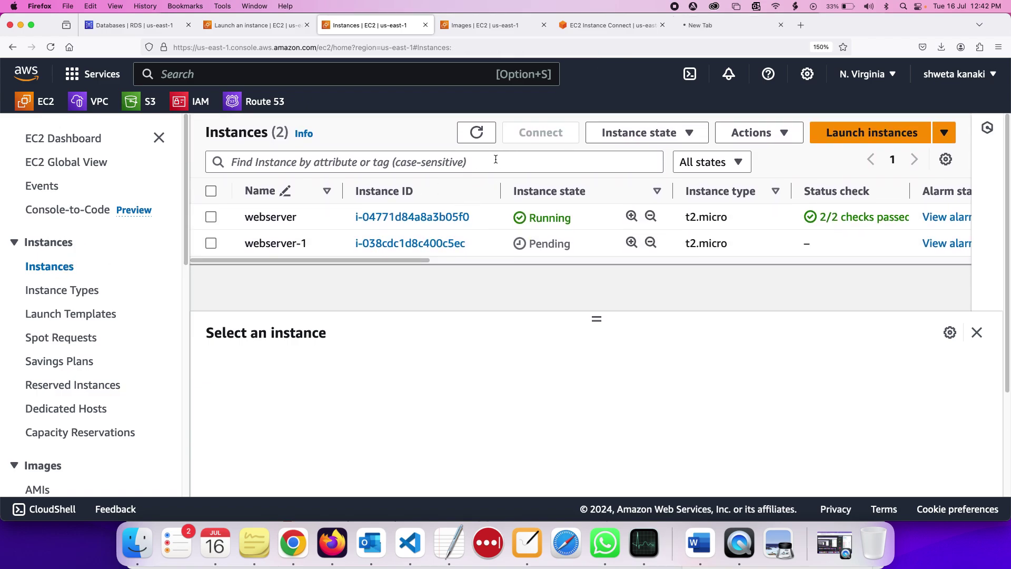
{"action": "left_click", "coordinate": [490, 138]}
{"action": "left_click", "coordinate": [477, 133]}
{"action": "left_click_drag", "start_coordinate": [580, 248], "coordinate": [519, 246]}
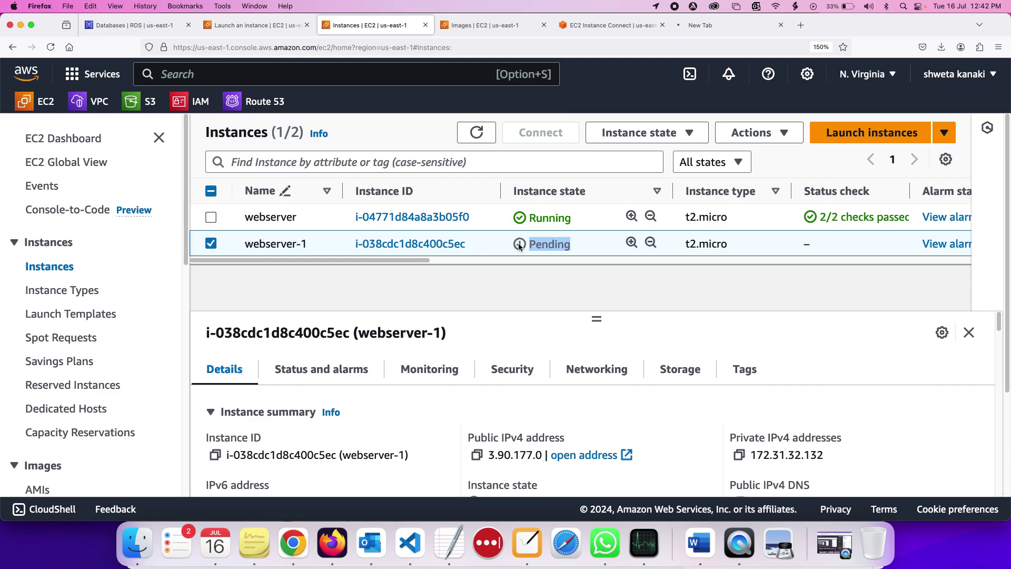
{"action": "left_click", "coordinate": [472, 128]}
{"action": "left_click", "coordinate": [476, 132]}
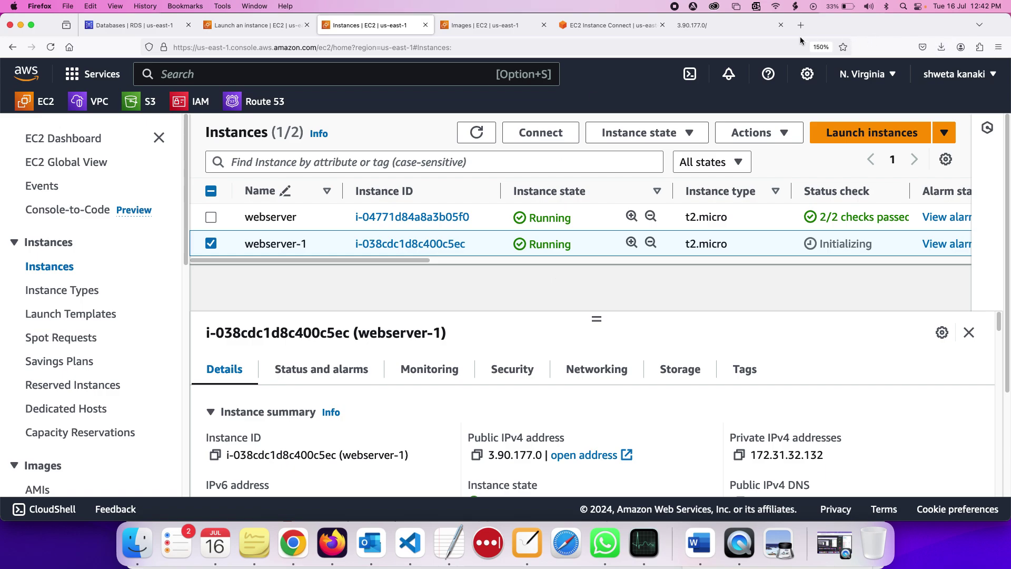
Return to the 3.90.177.0 page and reload it to check the content served by webserver-1
{"action": "left_click", "coordinate": [753, 28]}
{"action": "left_click", "coordinate": [719, 47]}
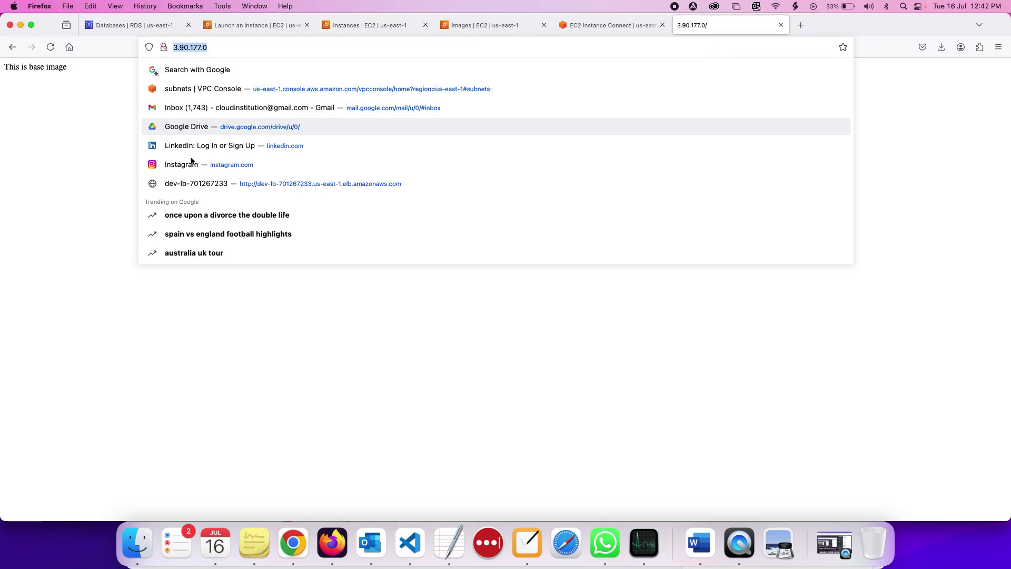
{"action": "left_click", "coordinate": [85, 235]}
{"action": "left_click", "coordinate": [242, 46]}
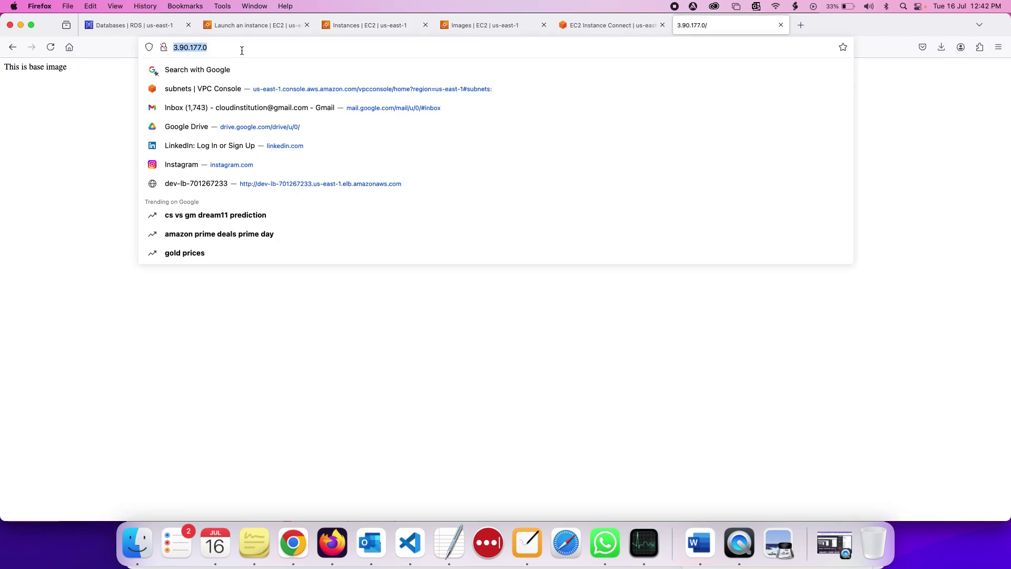
{"action": "key", "text": "Return"}
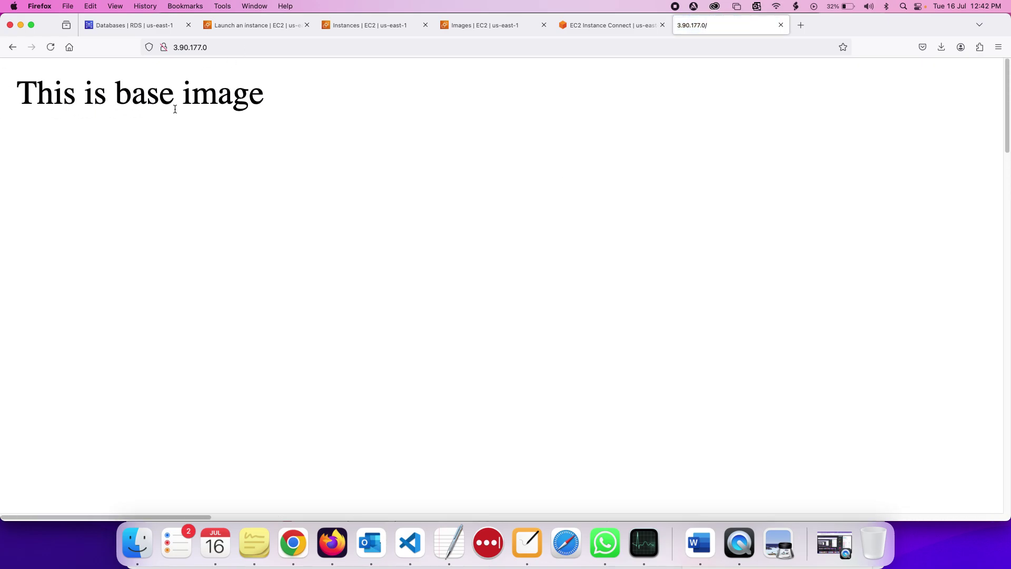
Compare the public IPv4 address of webserver-1 with the address of the loaded web page
{"action": "left_click", "coordinate": [390, 28]}
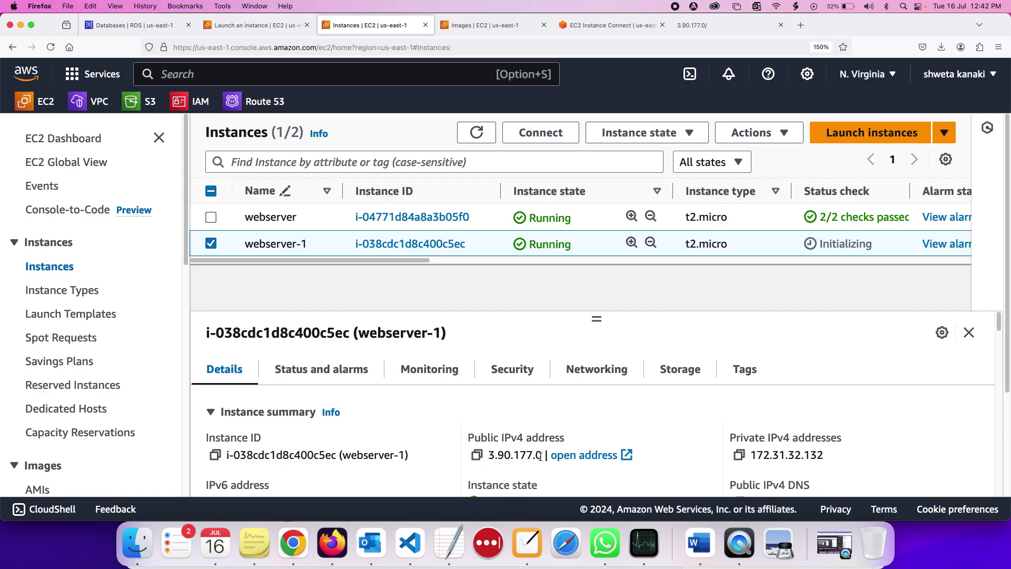
{"action": "scroll", "coordinate": [530, 456], "scroll_direction": "up", "scroll_amount": 5}
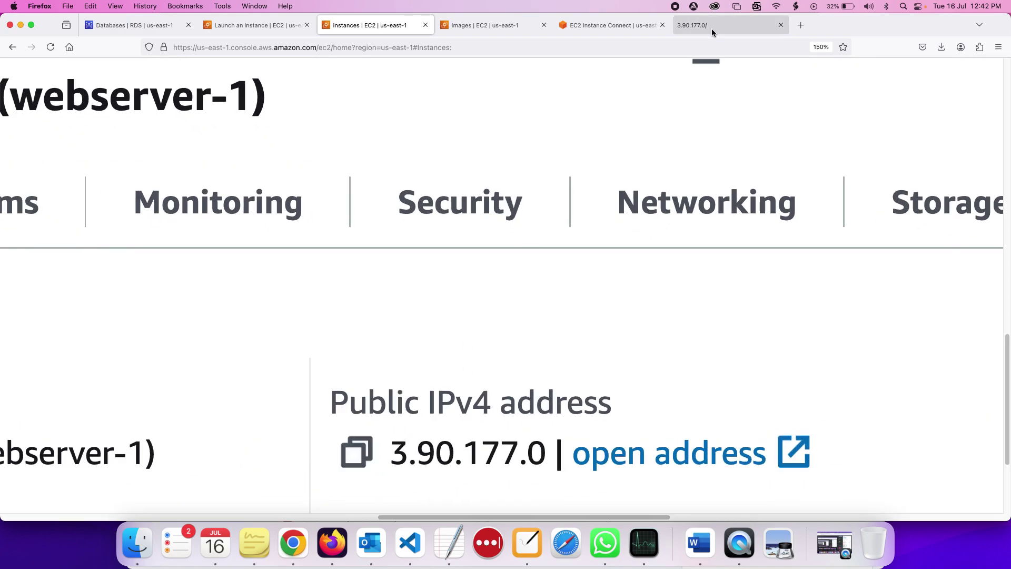
{"action": "left_click", "coordinate": [716, 30]}
{"action": "left_click", "coordinate": [246, 50]}
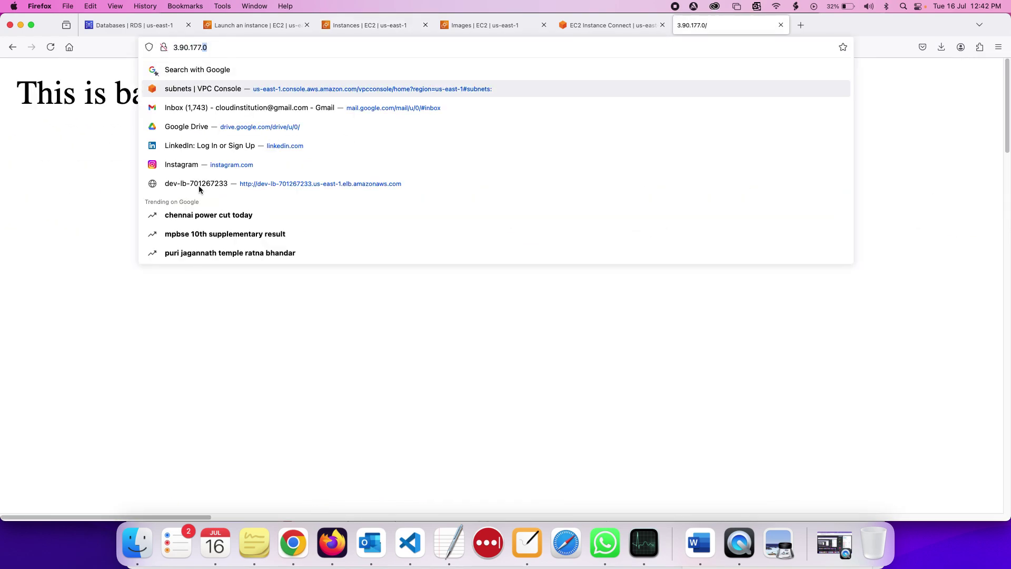
{"action": "left_click", "coordinate": [121, 352]}
{"action": "scroll", "coordinate": [121, 351], "scroll_direction": "down", "scroll_amount": 5}
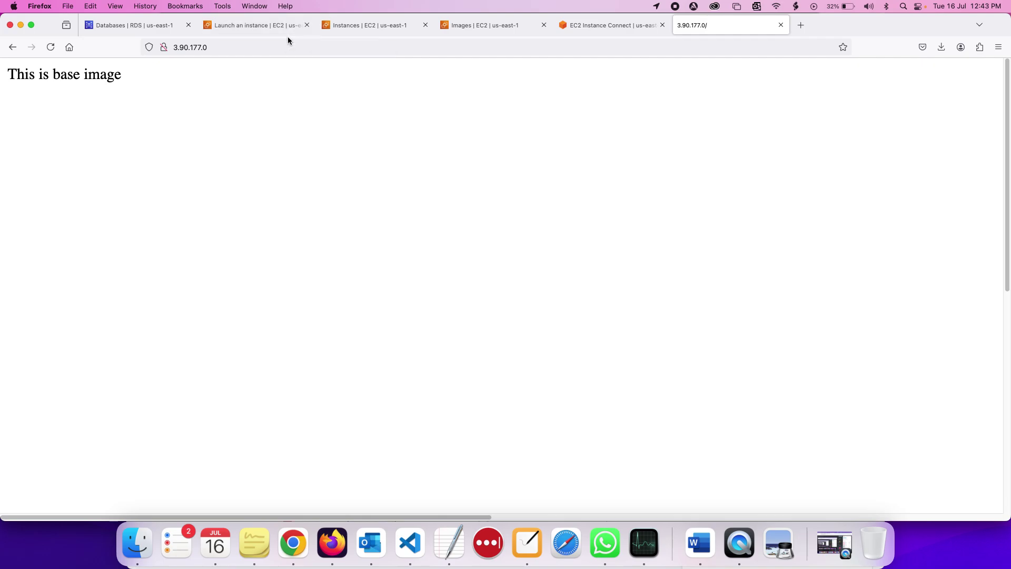
Return to the EC2 console and view the list of EBS snapshots owned by the account
{"action": "left_click", "coordinate": [350, 45]}
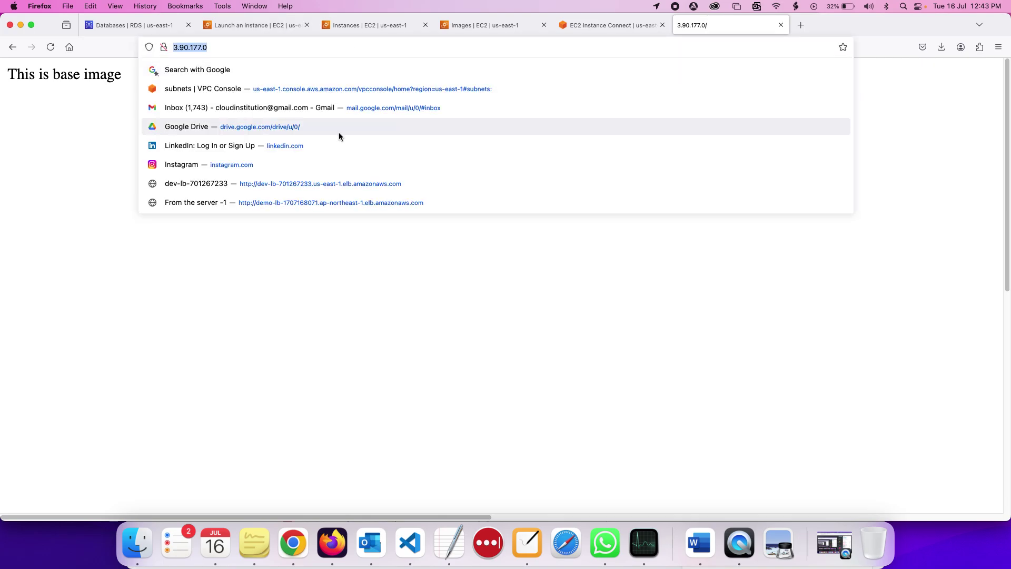
{"action": "left_click", "coordinate": [395, 27]}
{"action": "scroll", "coordinate": [426, 192], "scroll_direction": "up", "scroll_amount": 2}
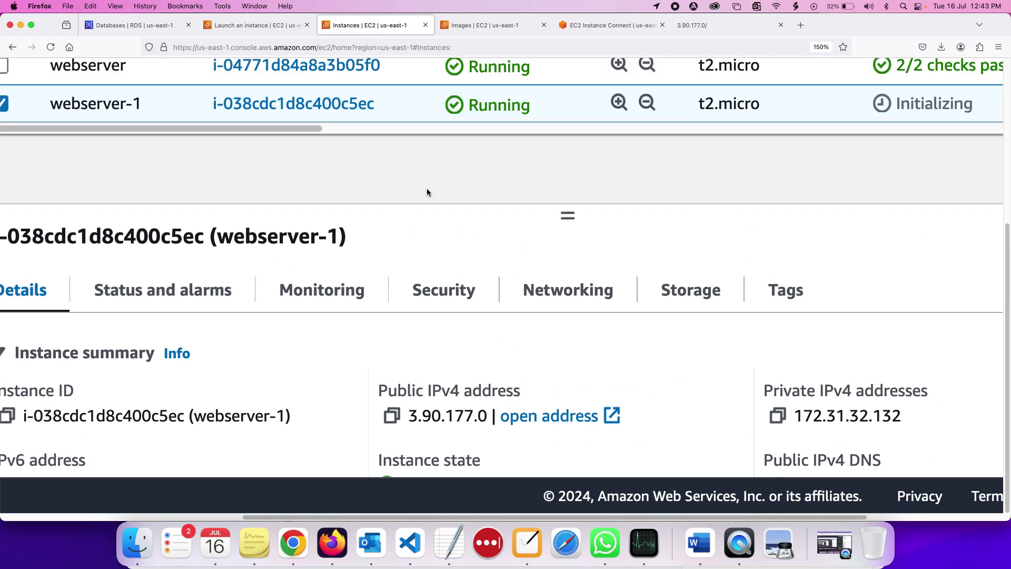
{"action": "scroll", "coordinate": [427, 188], "scroll_direction": "down", "scroll_amount": 5}
{"action": "scroll", "coordinate": [43, 270], "scroll_direction": "down", "scroll_amount": 5}
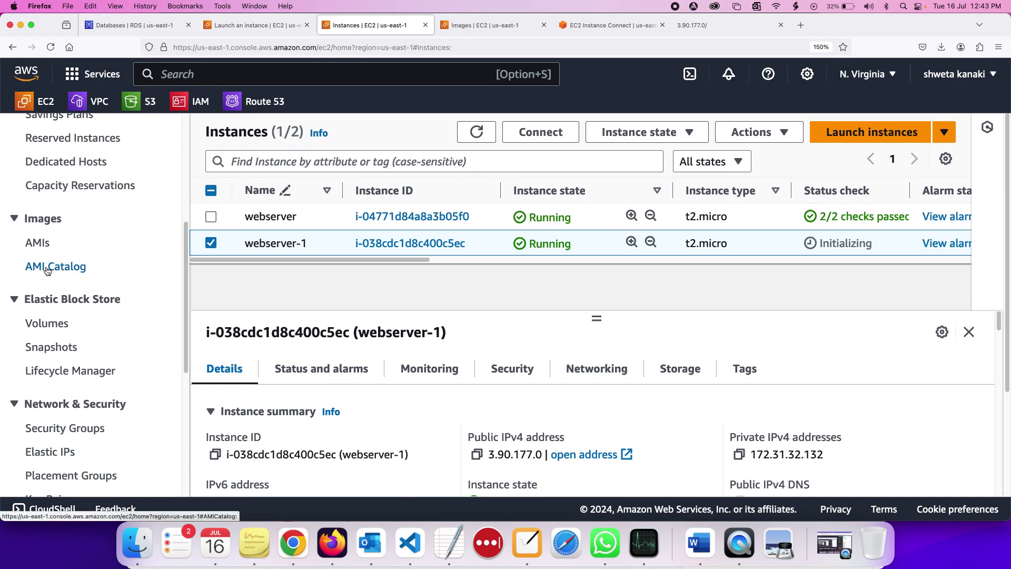
{"action": "scroll", "coordinate": [67, 384], "scroll_direction": "down", "scroll_amount": 4}
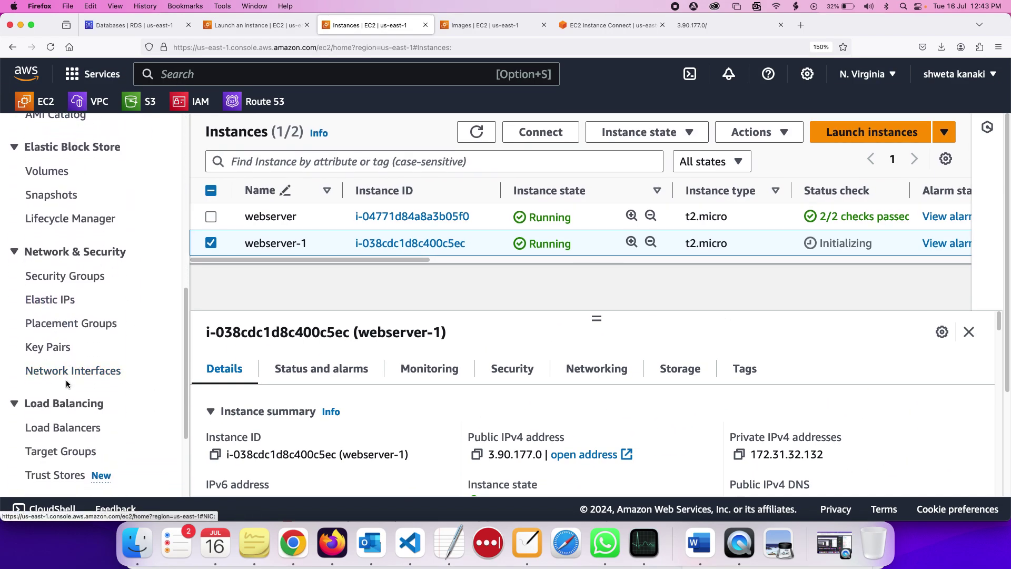
{"action": "scroll", "coordinate": [66, 384], "scroll_direction": "up", "scroll_amount": 6}
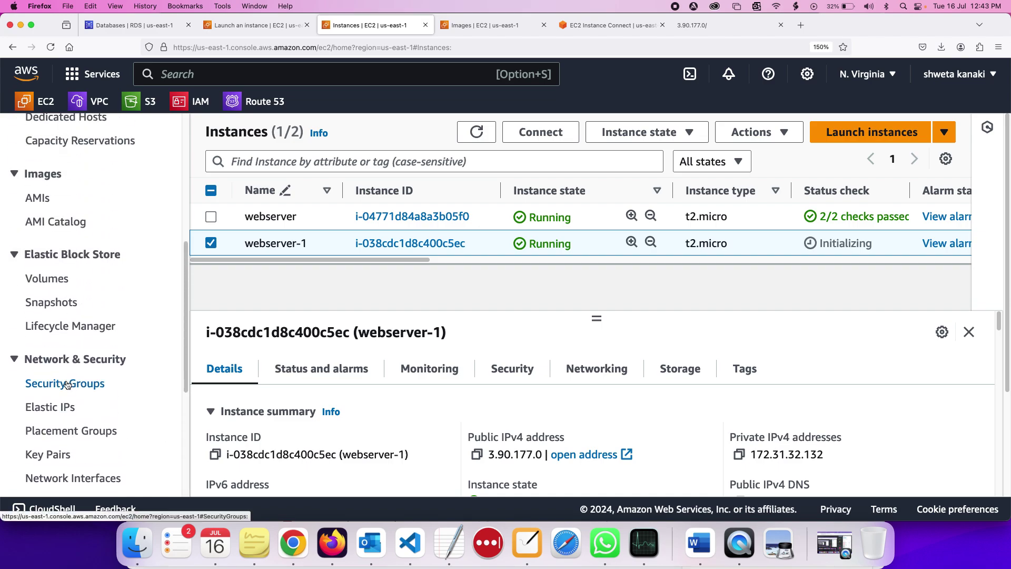
{"action": "scroll", "coordinate": [67, 384], "scroll_direction": "down", "scroll_amount": 1}
{"action": "scroll", "coordinate": [66, 384], "scroll_direction": "up", "scroll_amount": 3}
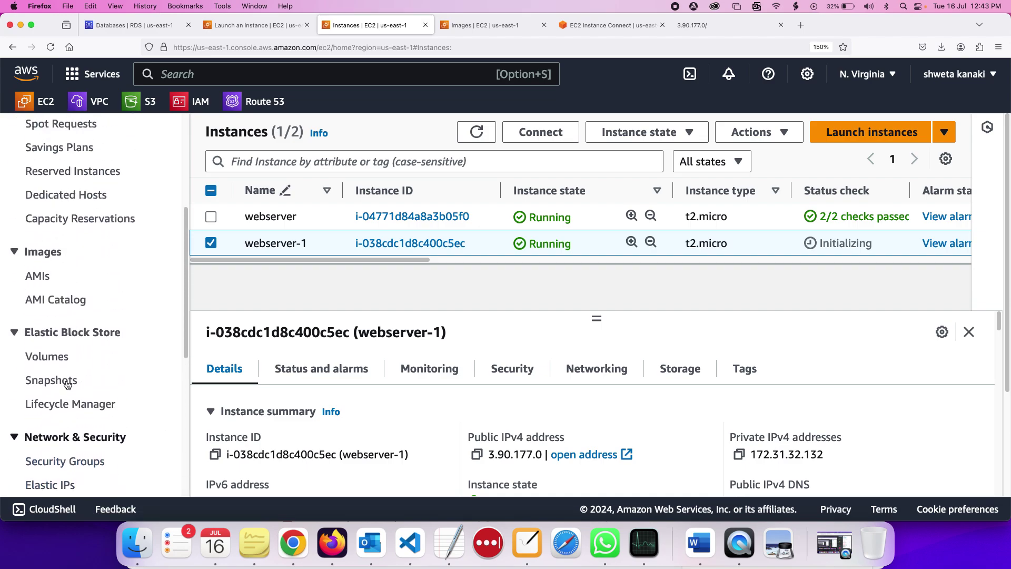
{"action": "left_click", "coordinate": [56, 395]}
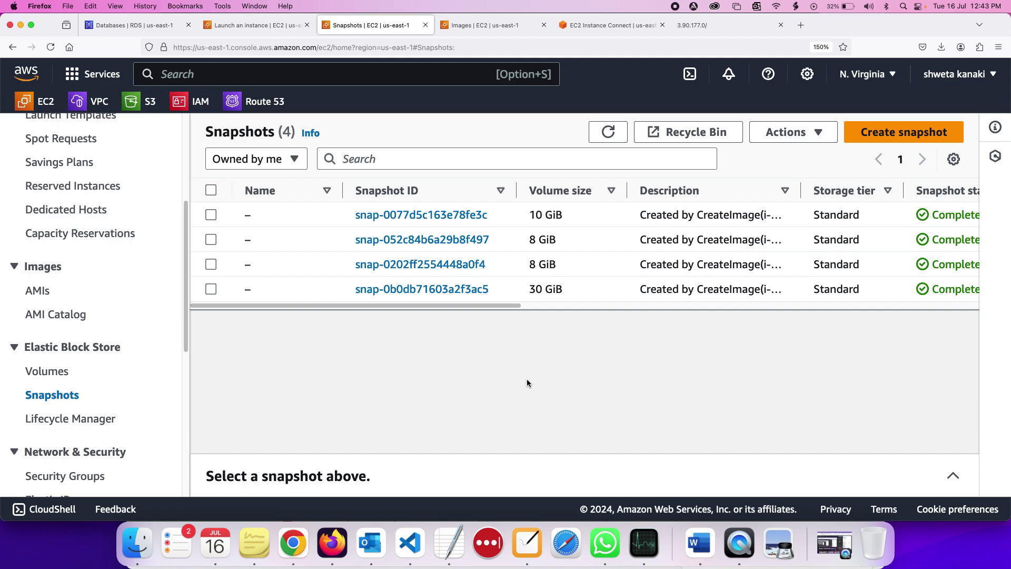
Select the webserver instance in the Instances list and examine its available image and template actions
{"action": "scroll", "coordinate": [52, 280], "scroll_direction": "up", "scroll_amount": 5}
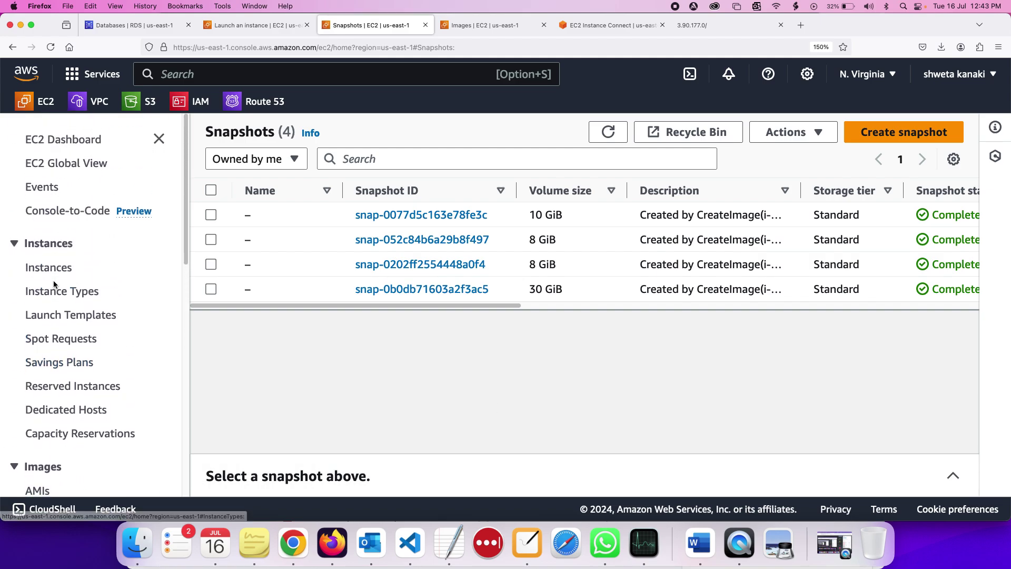
{"action": "left_click", "coordinate": [50, 267]}
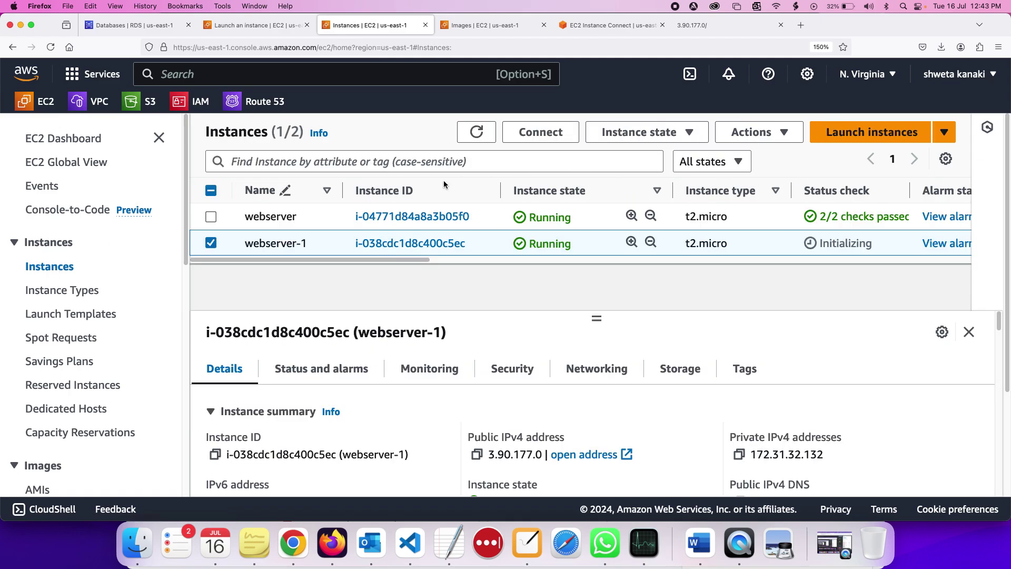
{"action": "left_click", "coordinate": [330, 216]}
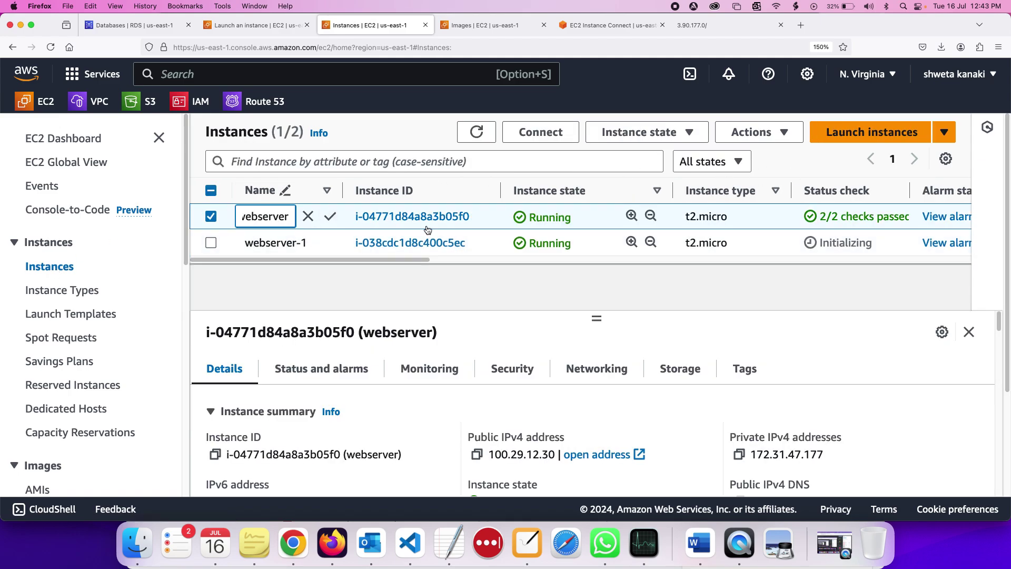
{"action": "left_click", "coordinate": [751, 132]}
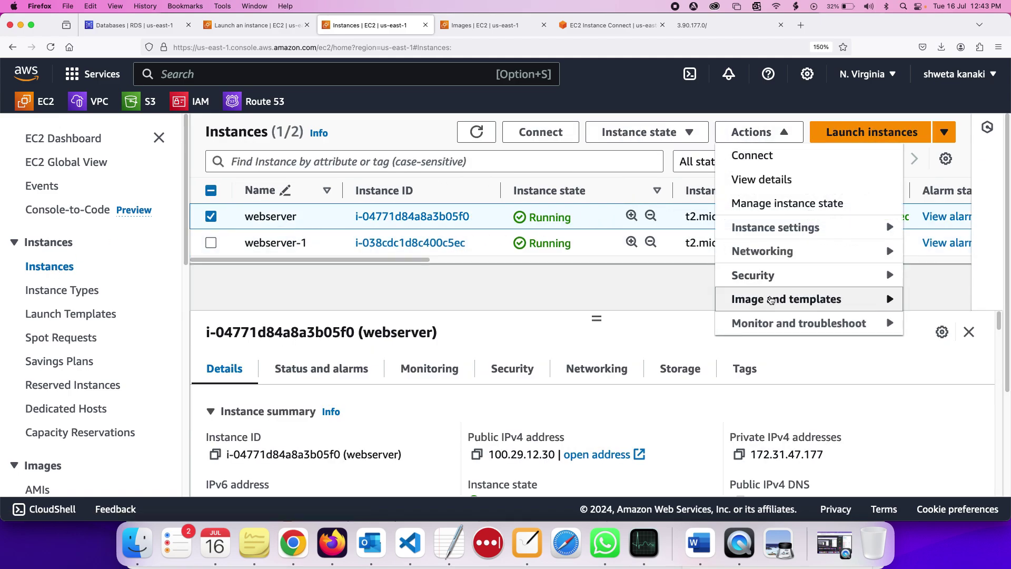
{"action": "left_click", "coordinate": [771, 300]}
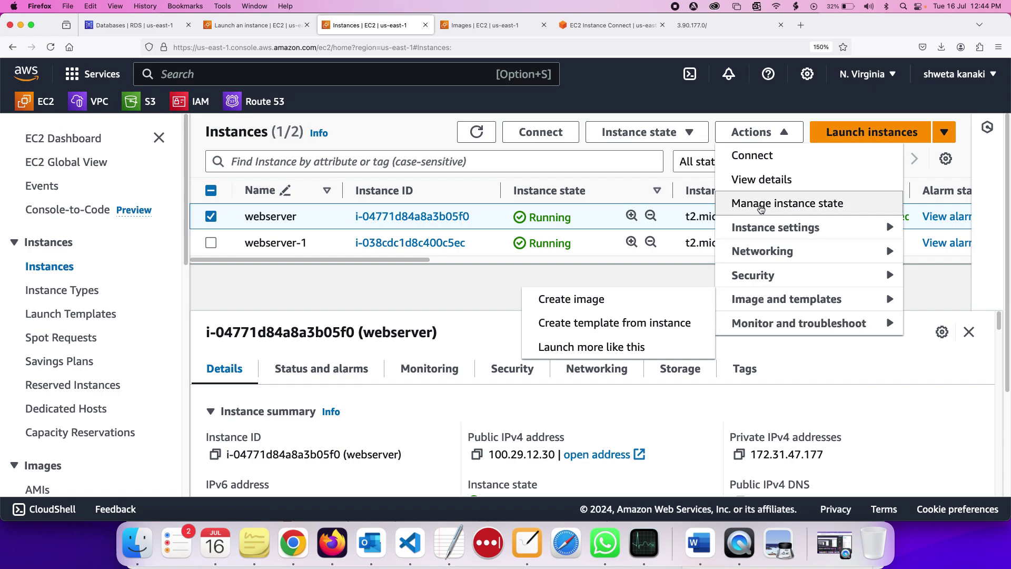
{"action": "left_click", "coordinate": [332, 310]}
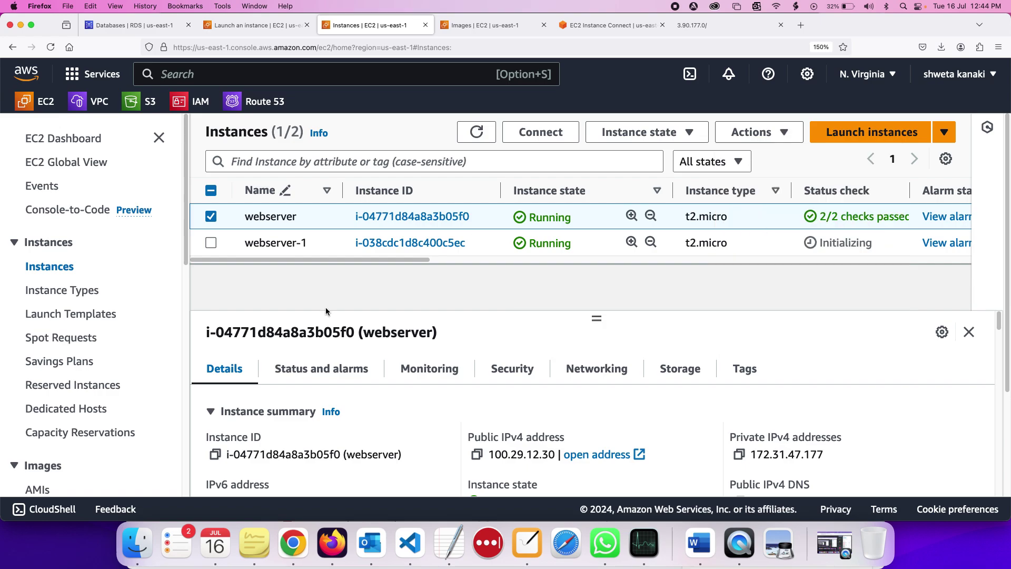
Start a new EBS snapshot with Instance as the resource type and webserver as the source instance
{"action": "scroll", "coordinate": [2, 406], "scroll_direction": "down", "scroll_amount": 3}
{"action": "scroll", "coordinate": [3, 405], "scroll_direction": "down", "scroll_amount": 5}
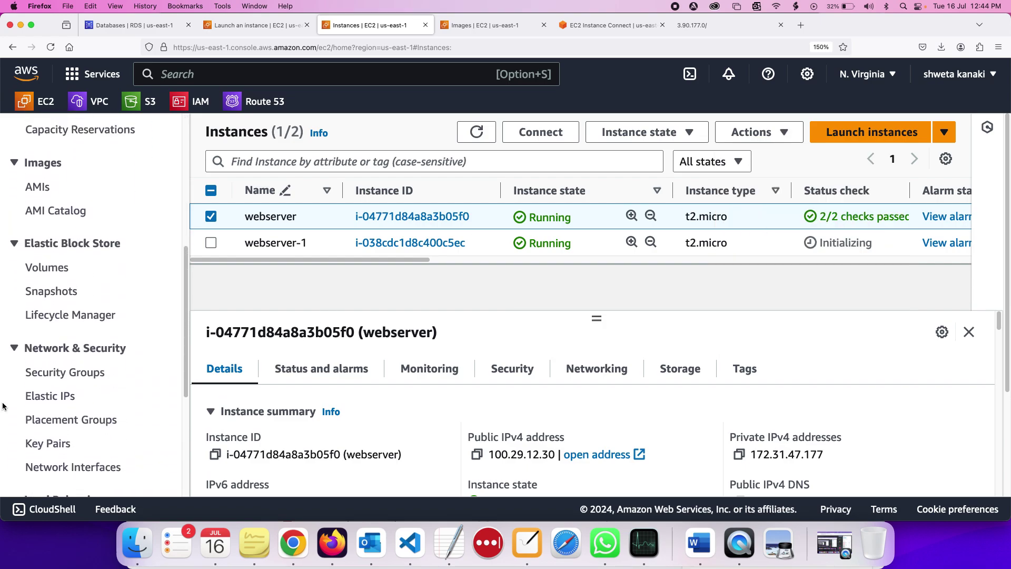
{"action": "left_click", "coordinate": [48, 296]}
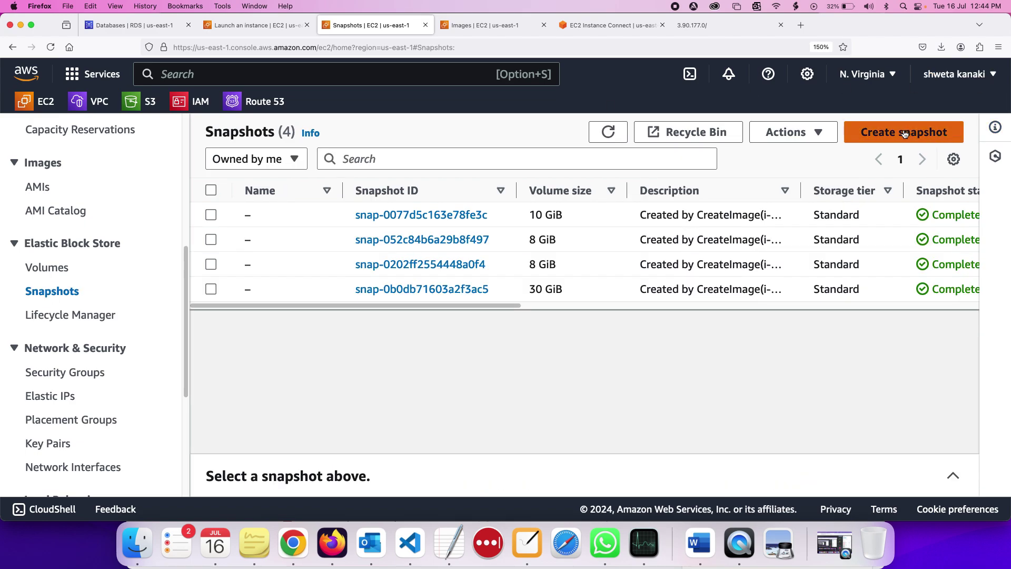
{"action": "left_click", "coordinate": [887, 133]}
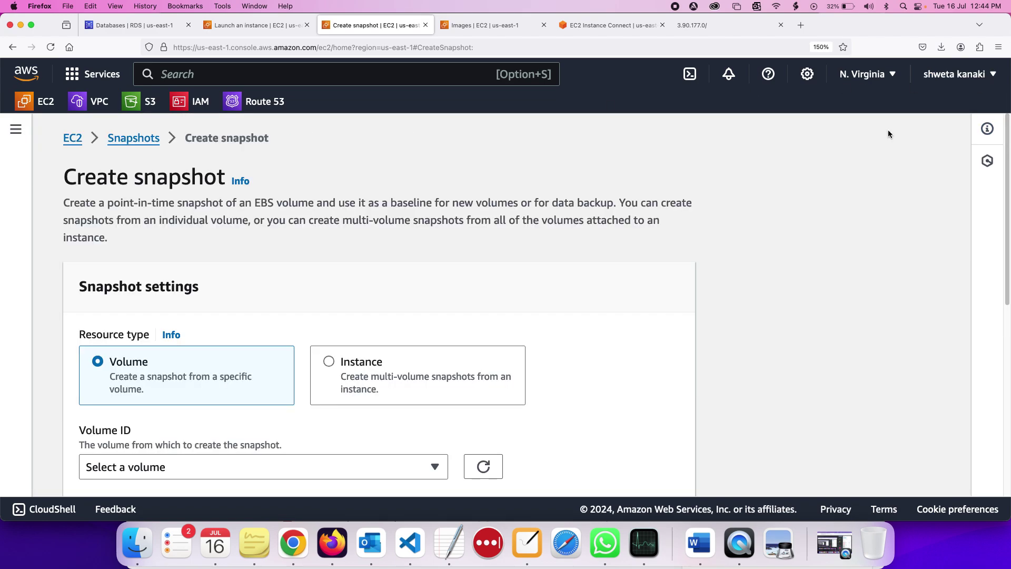
{"action": "scroll", "coordinate": [153, 326], "scroll_direction": "down", "scroll_amount": 3}
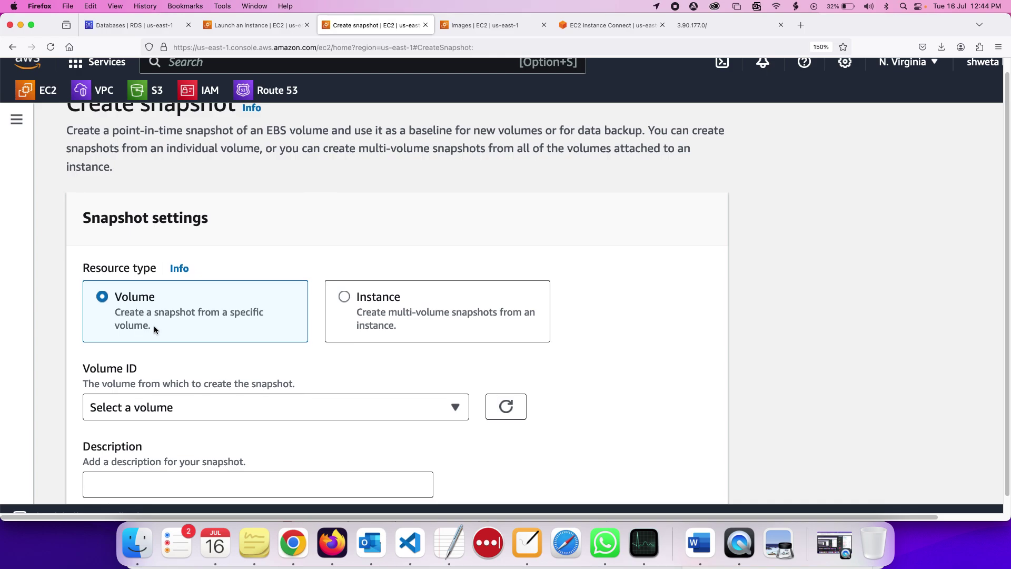
{"action": "left_click", "coordinate": [366, 298]}
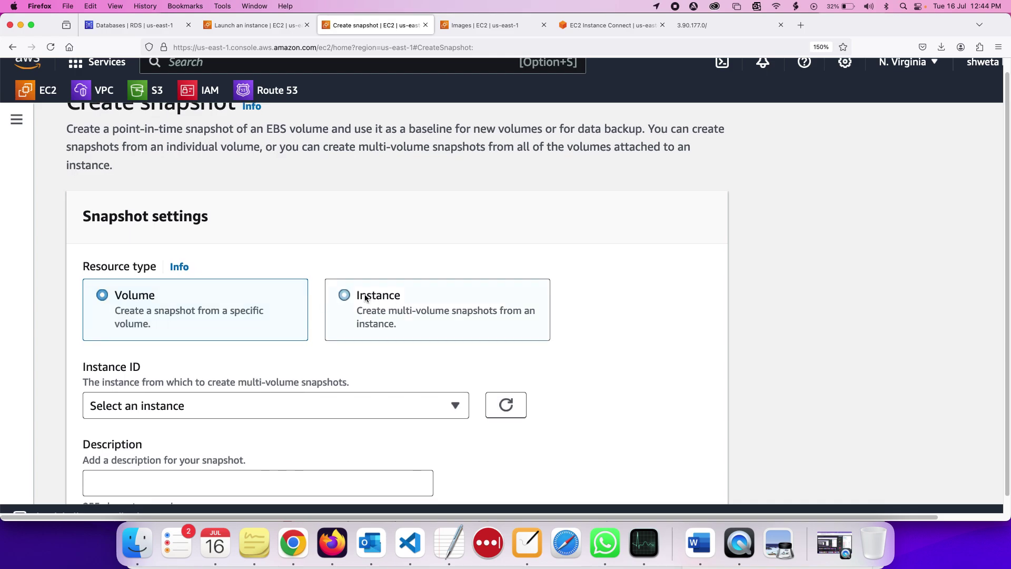
{"action": "scroll", "coordinate": [366, 298], "scroll_direction": "down", "scroll_amount": 5}
{"action": "left_click", "coordinate": [272, 263]}
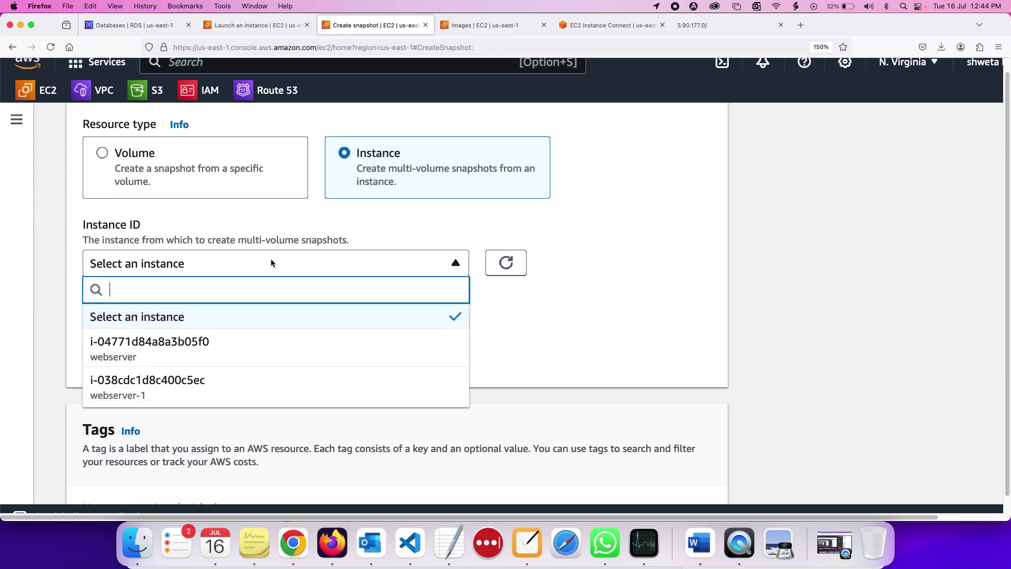
{"action": "left_click", "coordinate": [148, 359]}
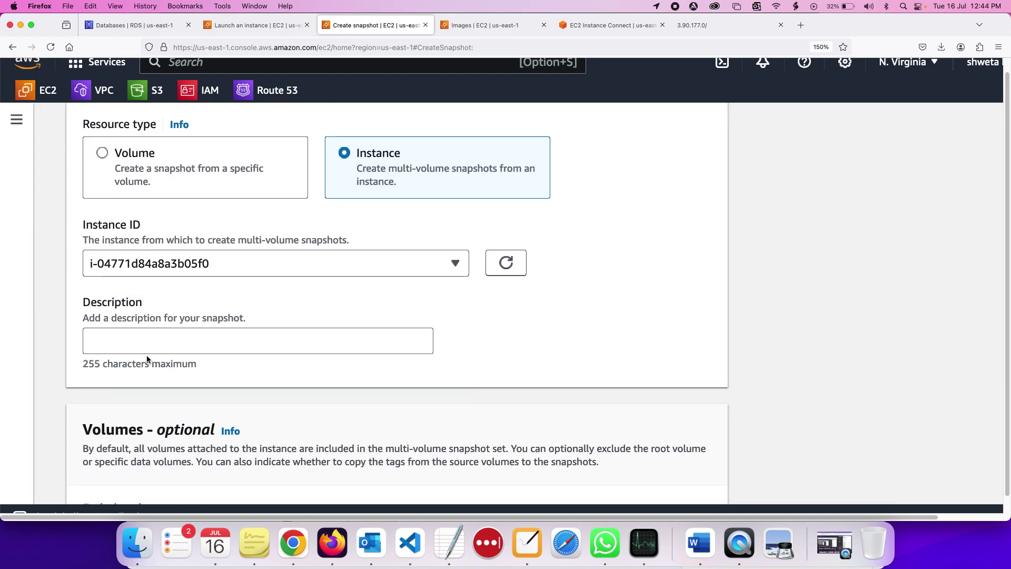
Enter "bese snapshot" as the description of the new snapshot
{"action": "key", "text": "super+equal"}
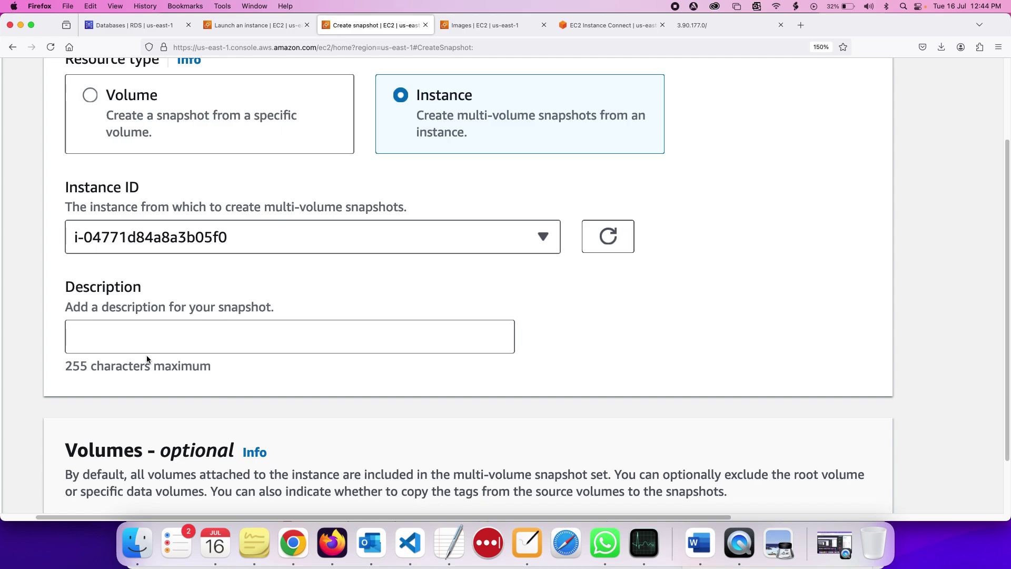
{"action": "left_click", "coordinate": [146, 333]}
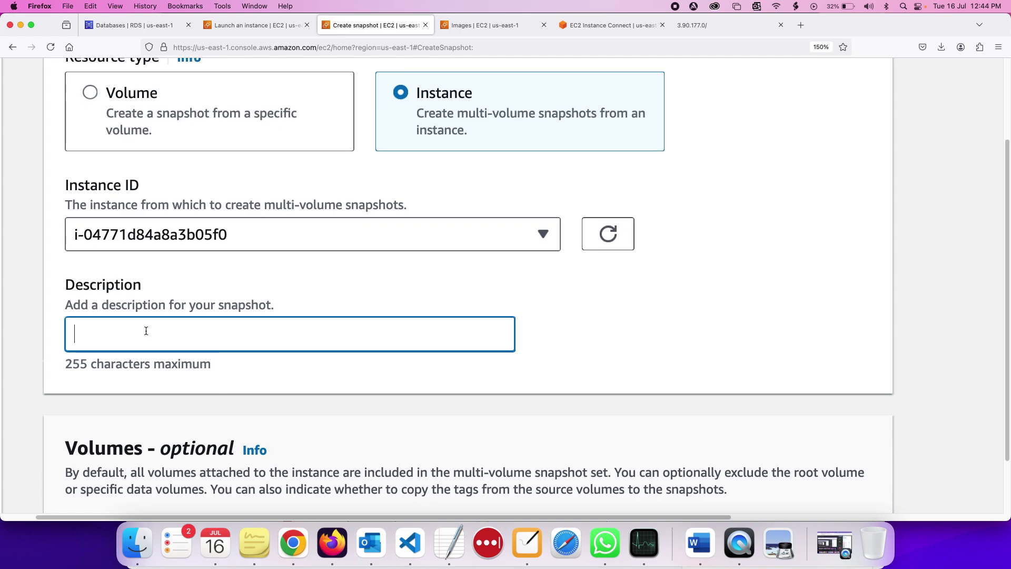
{"action": "type", "text": "bese snah"}
{"action": "key", "text": "BackSpace"}
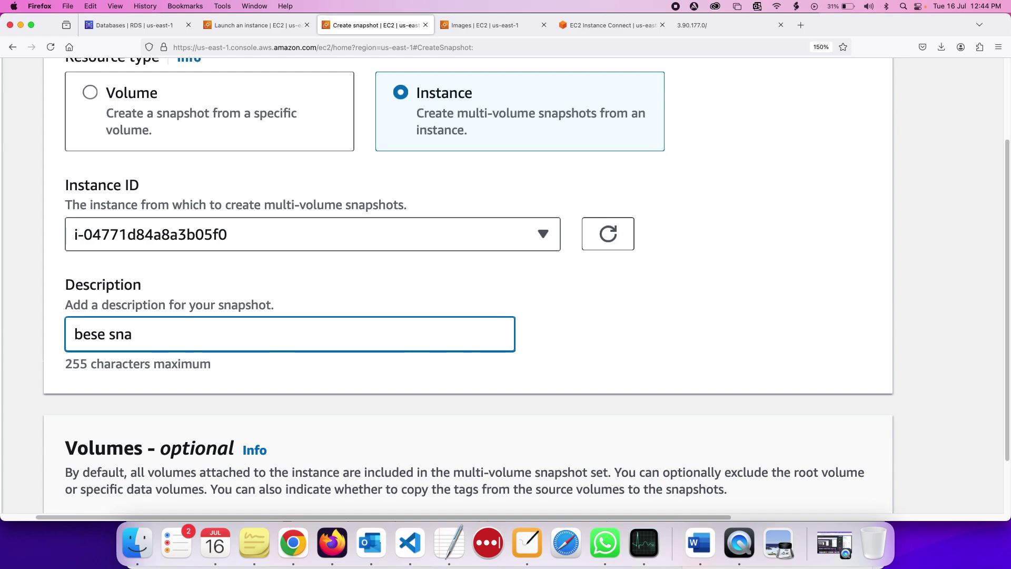
{"action": "type", "text": "pshot"}
Review the volume exclusion and tag options, then create the snapshot with no volumes excluded and no tags
{"action": "scroll", "coordinate": [191, 303], "scroll_direction": "down", "scroll_amount": 6}
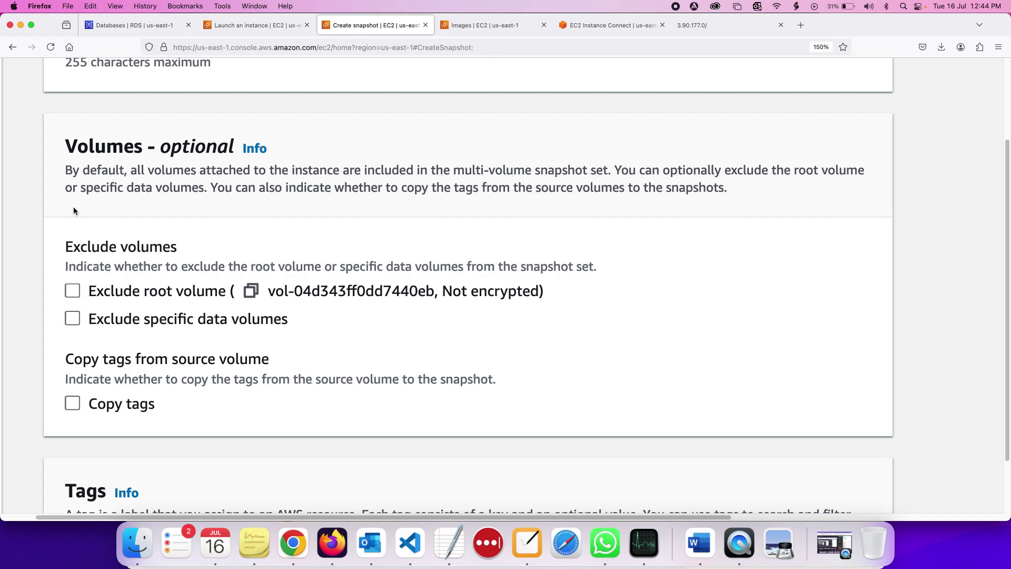
{"action": "scroll", "coordinate": [74, 206], "scroll_direction": "left", "scroll_amount": 2}
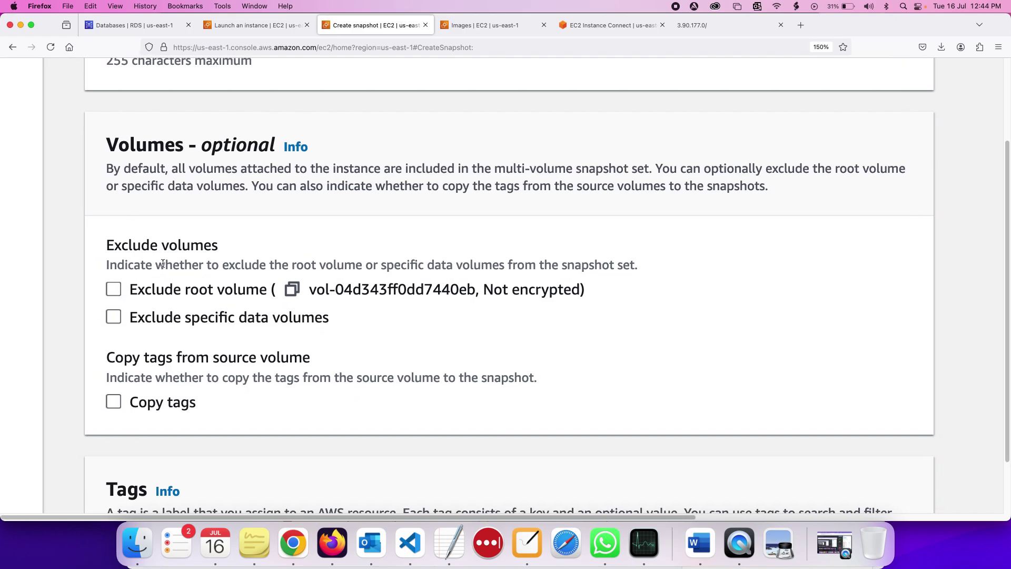
{"action": "scroll", "coordinate": [163, 261], "scroll_direction": "down", "scroll_amount": 5}
{"action": "scroll", "coordinate": [197, 226], "scroll_direction": "up", "scroll_amount": 2}
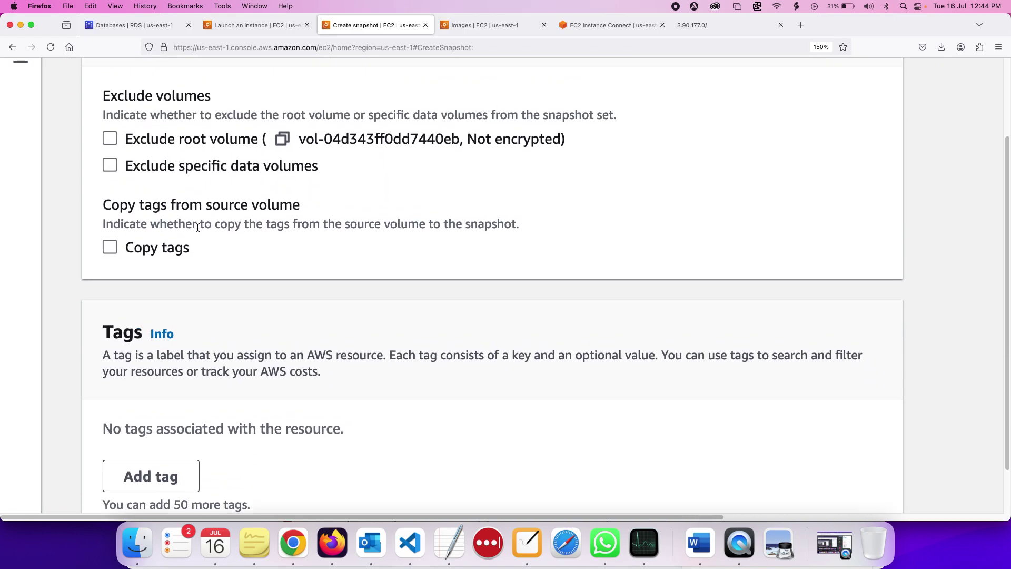
{"action": "scroll", "coordinate": [197, 226], "scroll_direction": "down", "scroll_amount": 2}
{"action": "scroll", "coordinate": [197, 227], "scroll_direction": "up", "scroll_amount": 1}
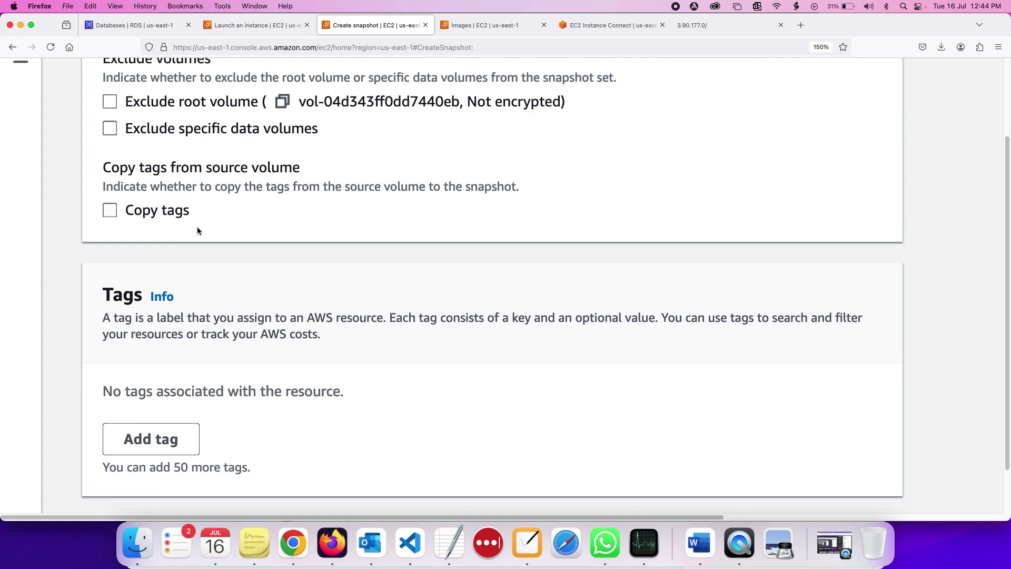
{"action": "scroll", "coordinate": [197, 230], "scroll_direction": "up", "scroll_amount": 1}
{"action": "scroll", "coordinate": [171, 190], "scroll_direction": "down", "scroll_amount": 3}
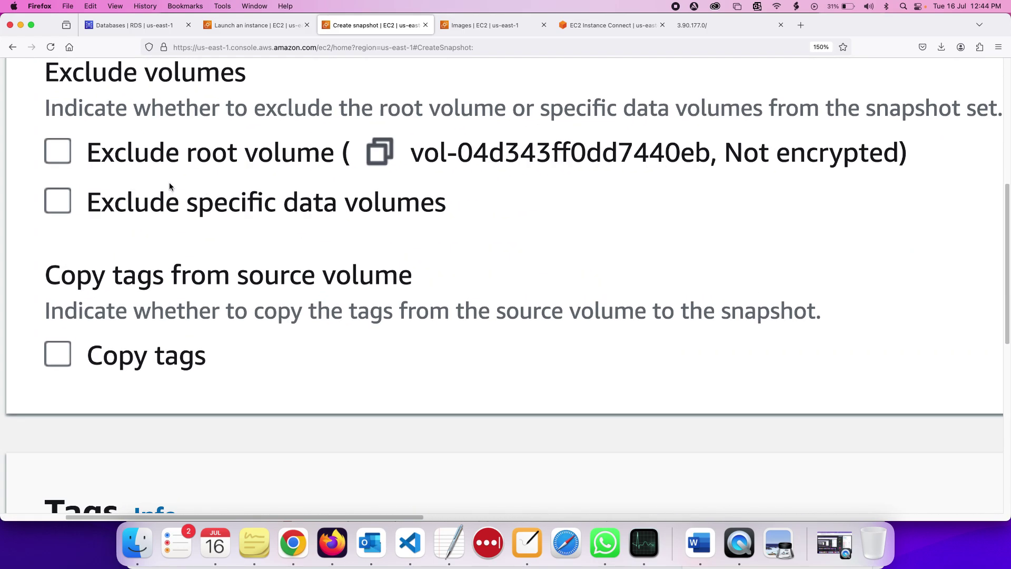
{"action": "scroll", "coordinate": [305, 260], "scroll_direction": "down", "scroll_amount": 3}
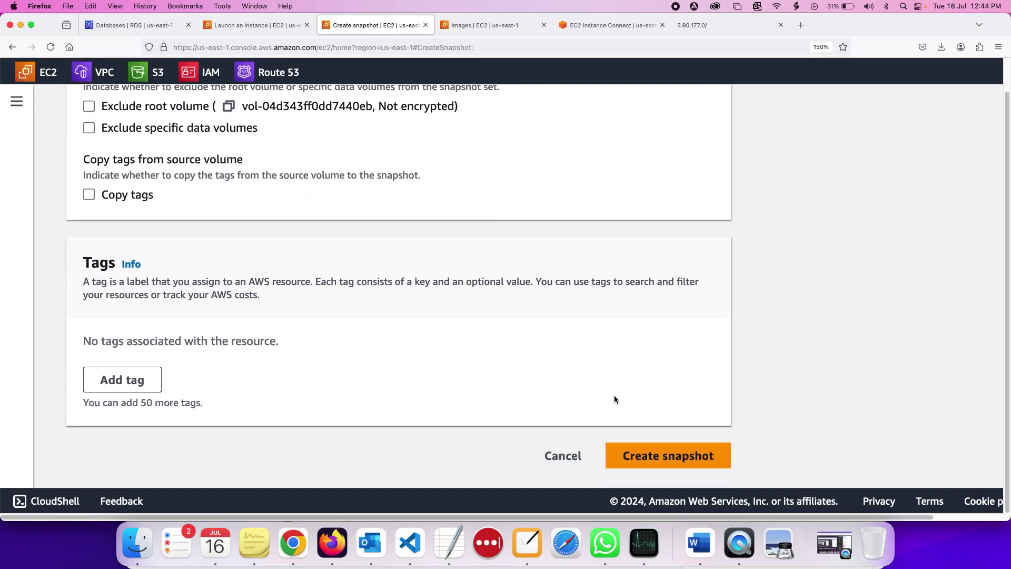
{"action": "left_click", "coordinate": [648, 466]}
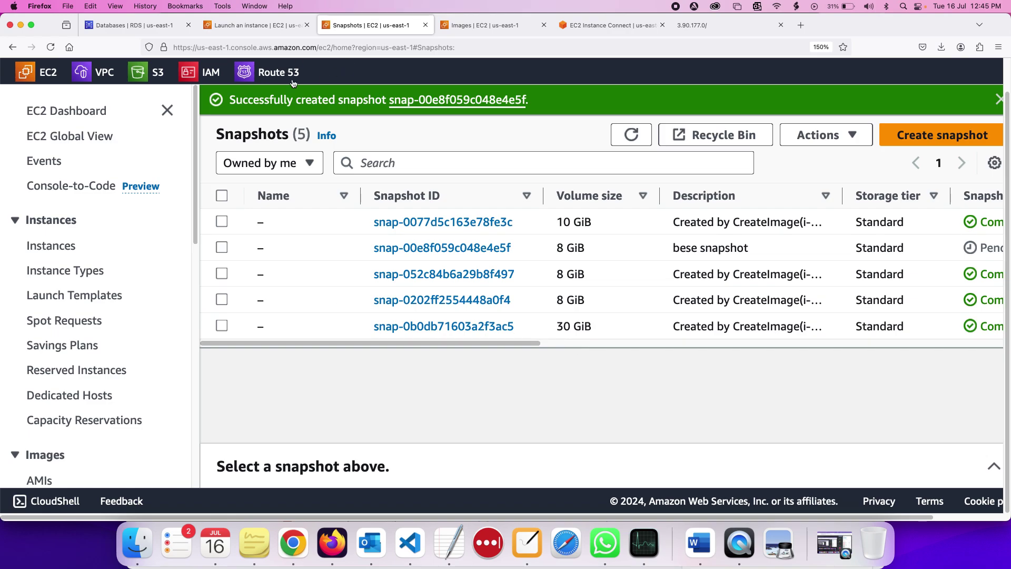
Return to the Instances list, start launching a new instance and go to its AMI selection
{"action": "left_click", "coordinate": [279, 26]}
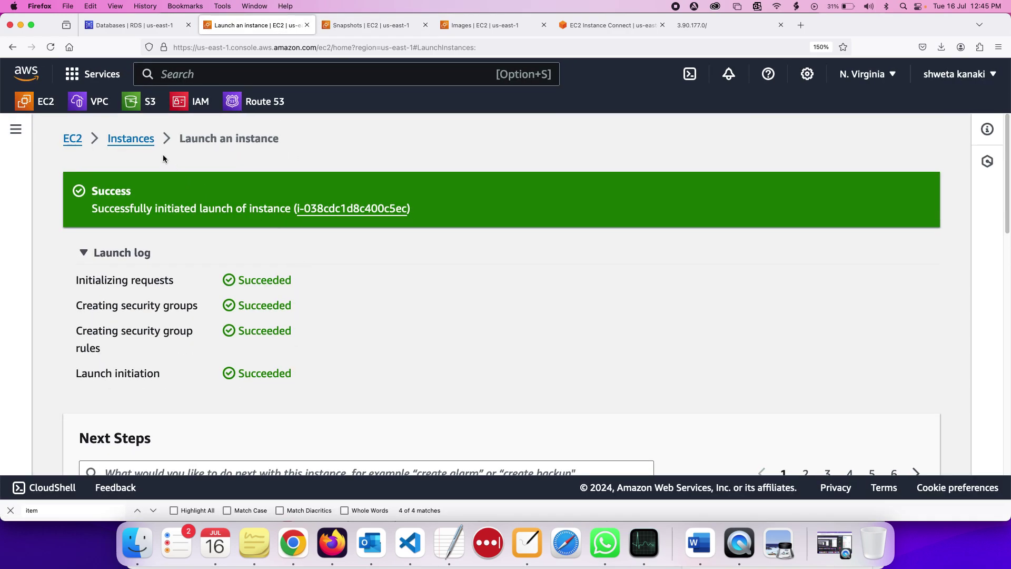
{"action": "left_click", "coordinate": [133, 140]}
{"action": "left_click", "coordinate": [889, 137]}
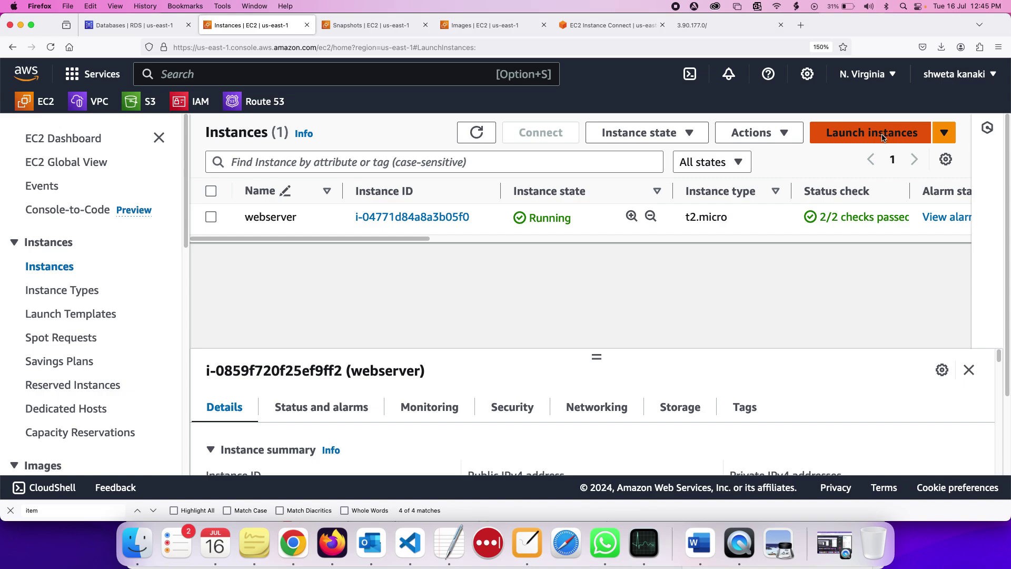
{"action": "scroll", "coordinate": [357, 219], "scroll_direction": "down", "scroll_amount": 8}
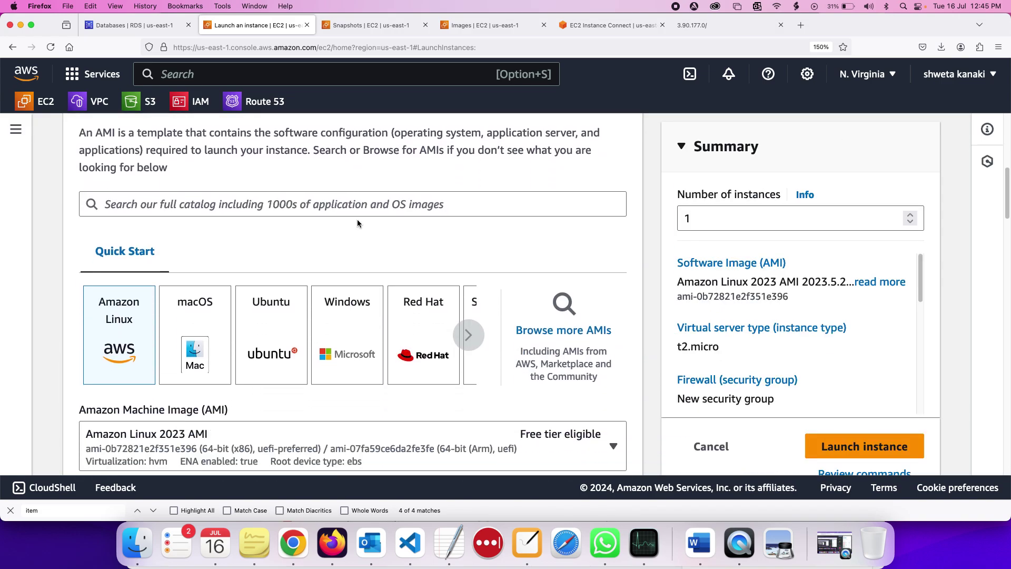
{"action": "scroll", "coordinate": [153, 315], "scroll_direction": "down", "scroll_amount": 4}
{"action": "scroll", "coordinate": [151, 309], "scroll_direction": "up", "scroll_amount": 6}
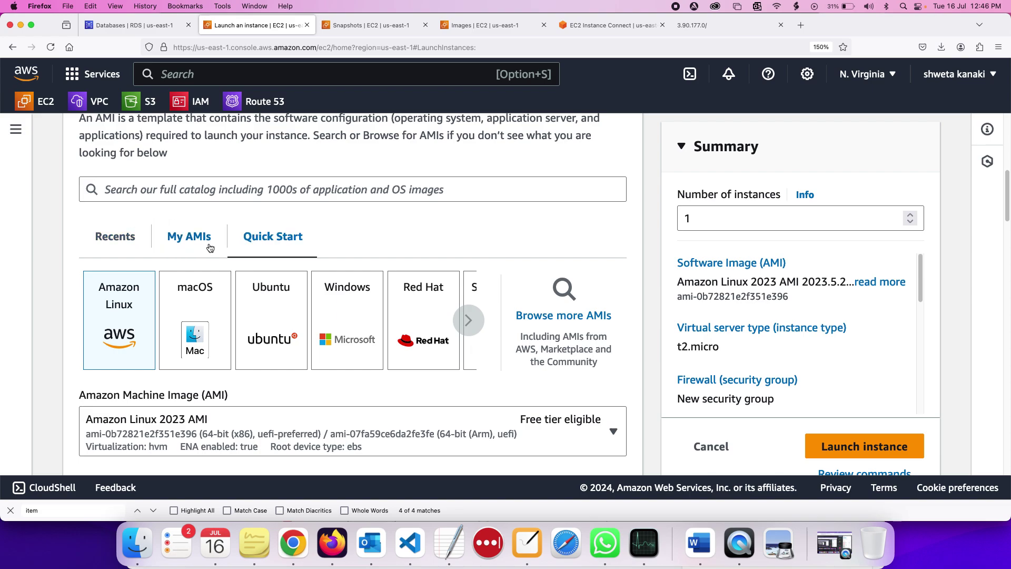
Examine the AMI sources for the new instance: images owned by the account, including my-base-image, recent images and Quick Start images
{"action": "left_click", "coordinate": [183, 242]}
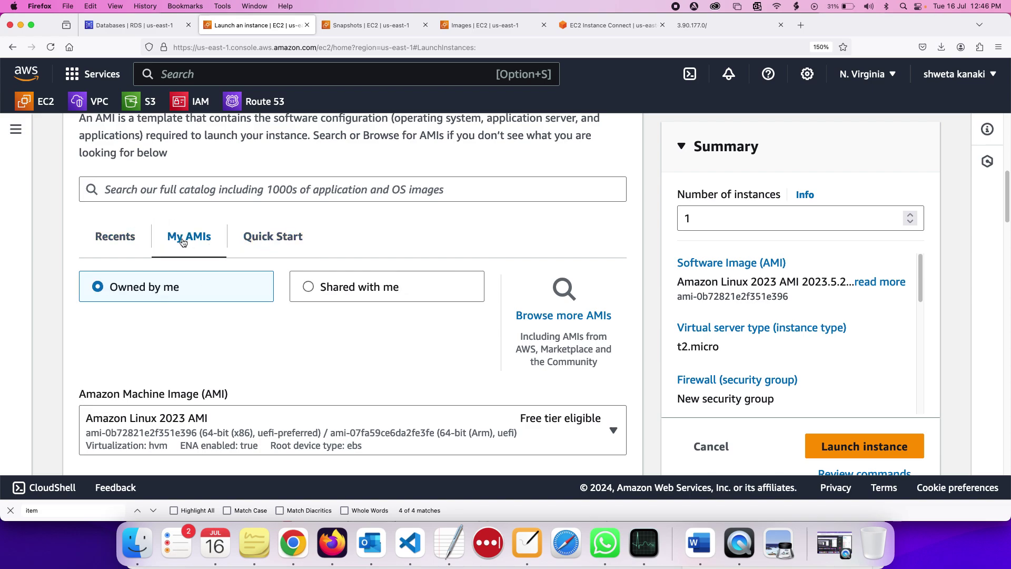
{"action": "scroll", "coordinate": [297, 416], "scroll_direction": "down", "scroll_amount": 3}
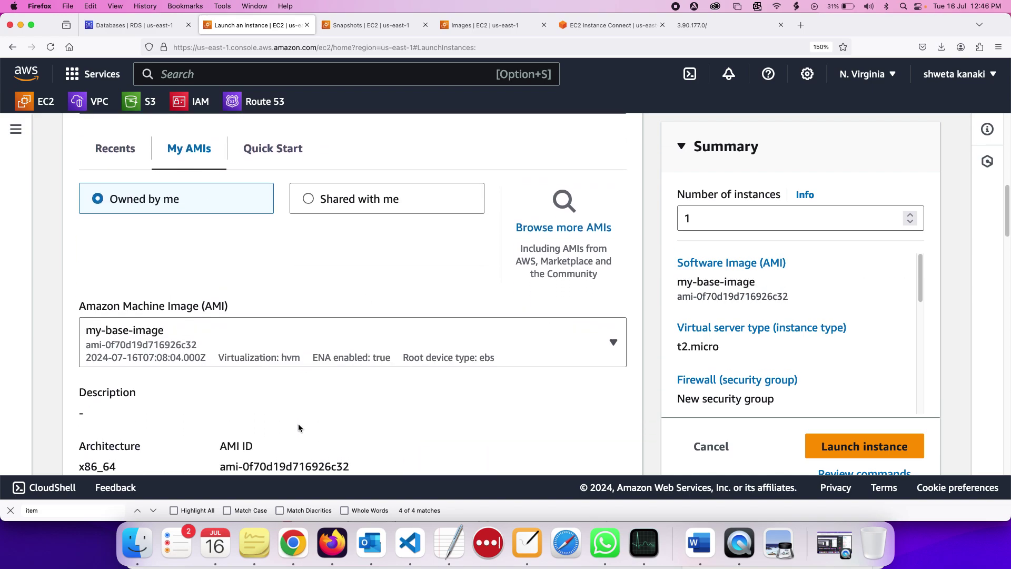
{"action": "left_click", "coordinate": [287, 339]}
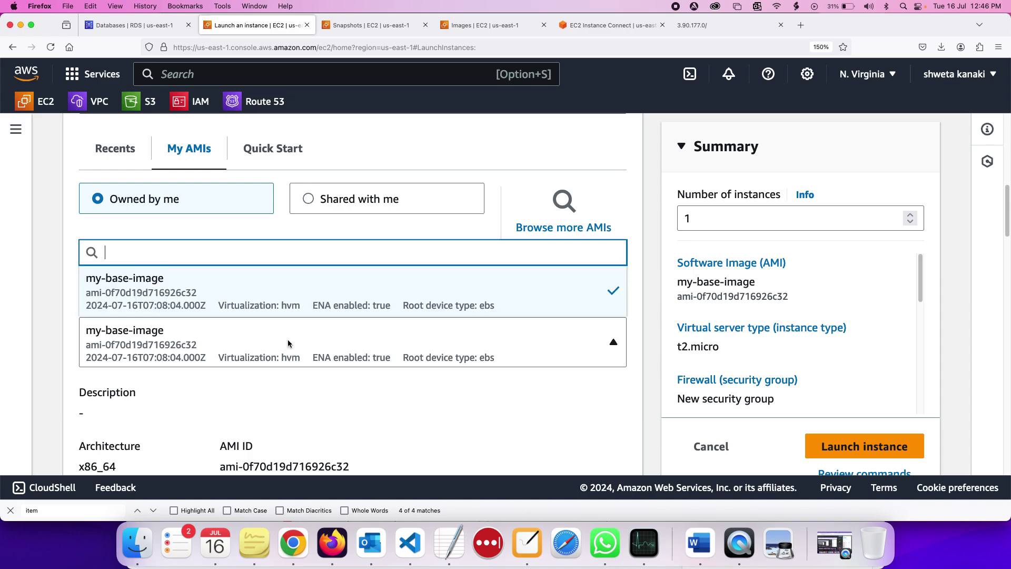
{"action": "left_click", "coordinate": [50, 324]}
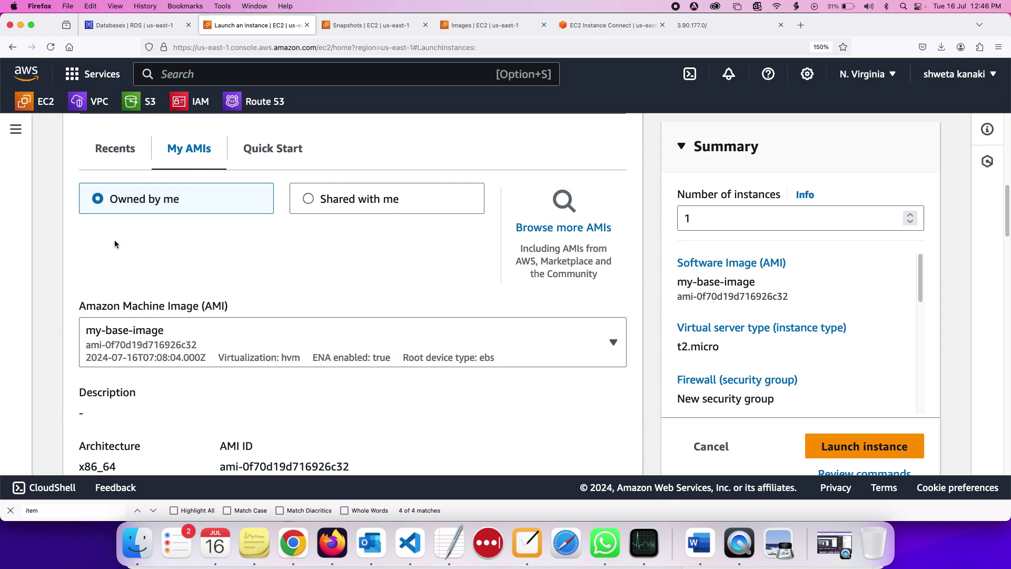
{"action": "left_click", "coordinate": [115, 152]}
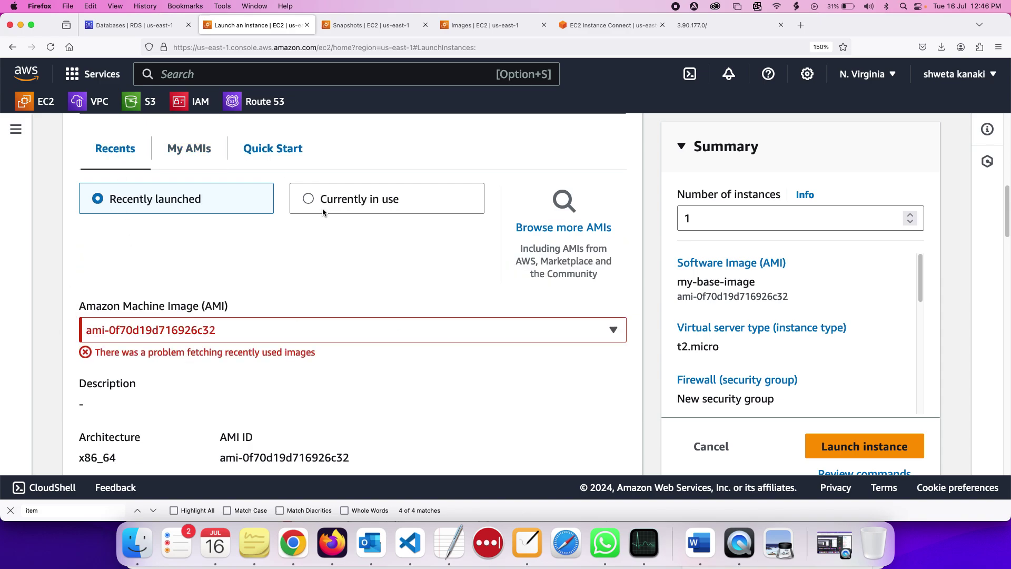
{"action": "left_click", "coordinate": [189, 155]}
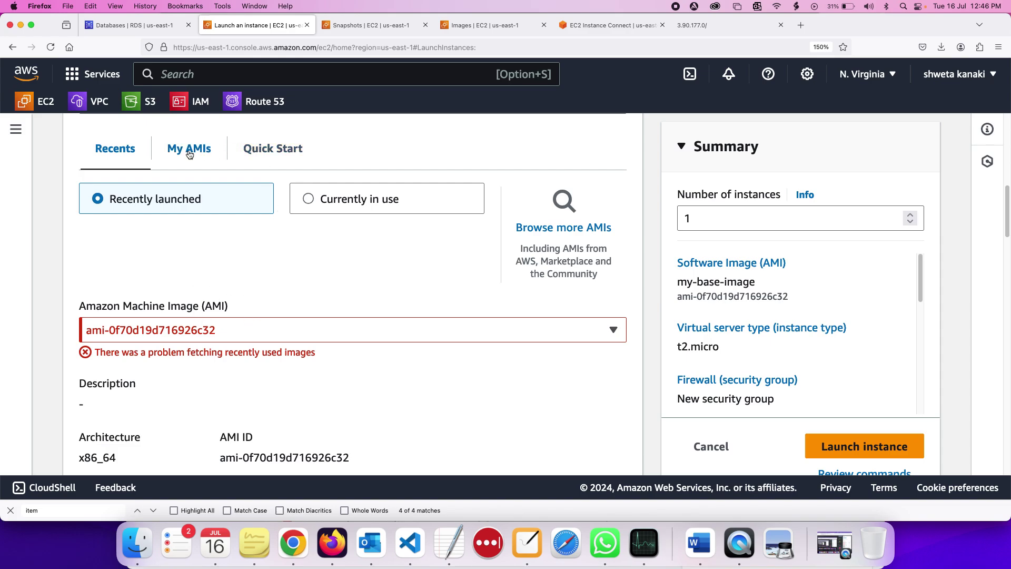
{"action": "left_click", "coordinate": [246, 155]}
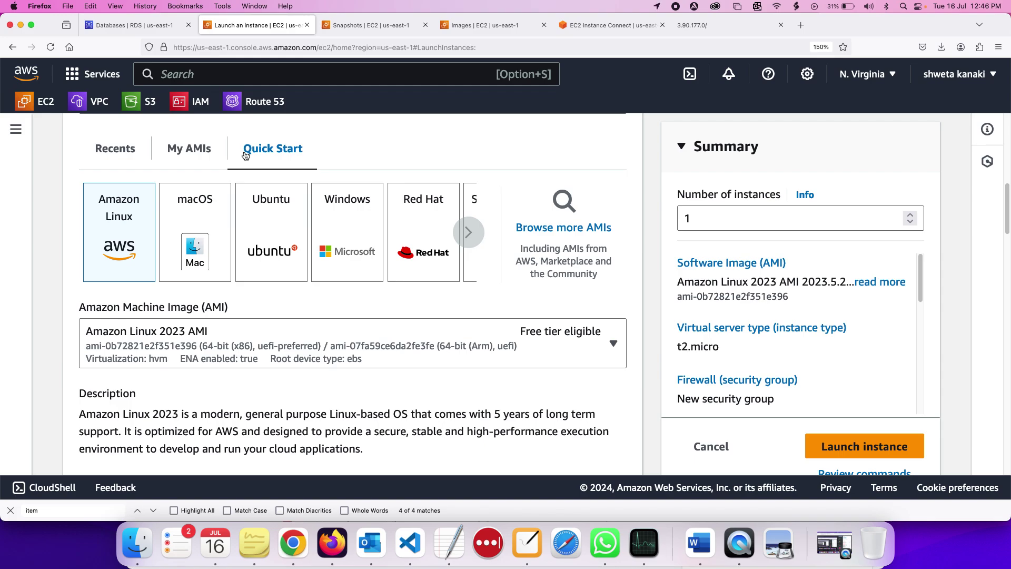
Go back to the Snapshots list and view the details of the snapshot described as "bese snapshot"
{"action": "left_click", "coordinate": [370, 25]}
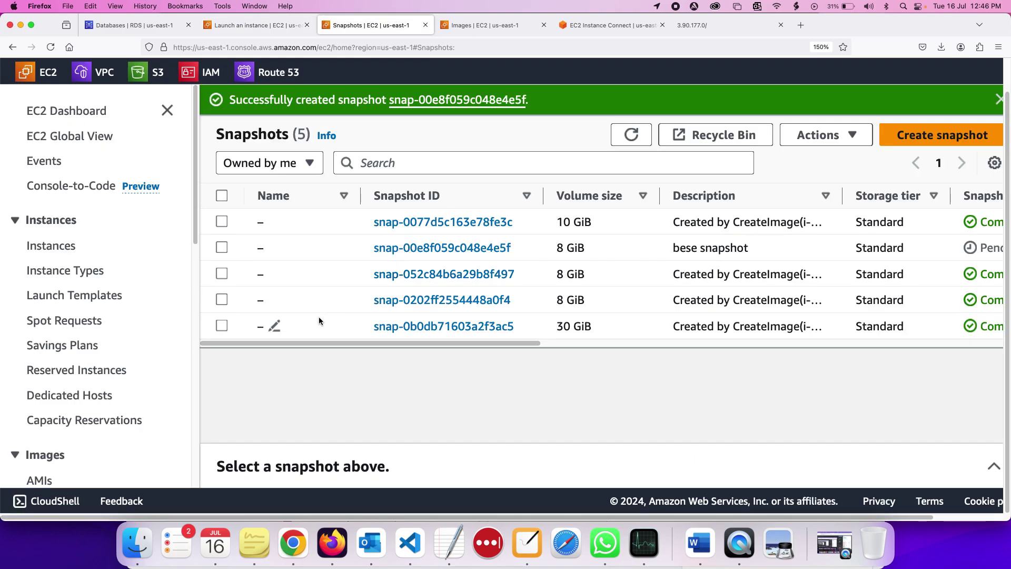
{"action": "left_click", "coordinate": [597, 252]}
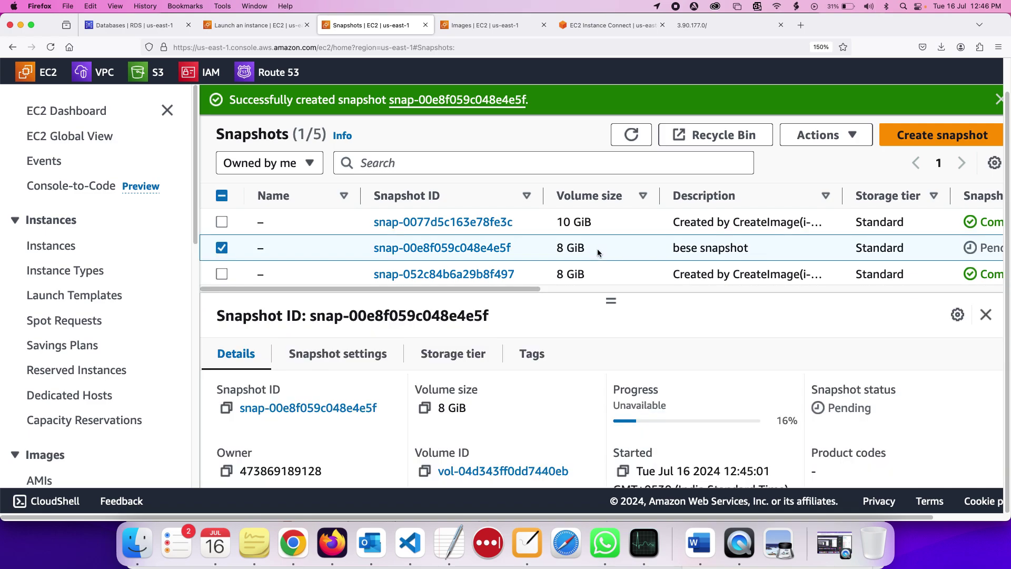
{"action": "scroll", "coordinate": [324, 243], "scroll_direction": "down", "scroll_amount": 2}
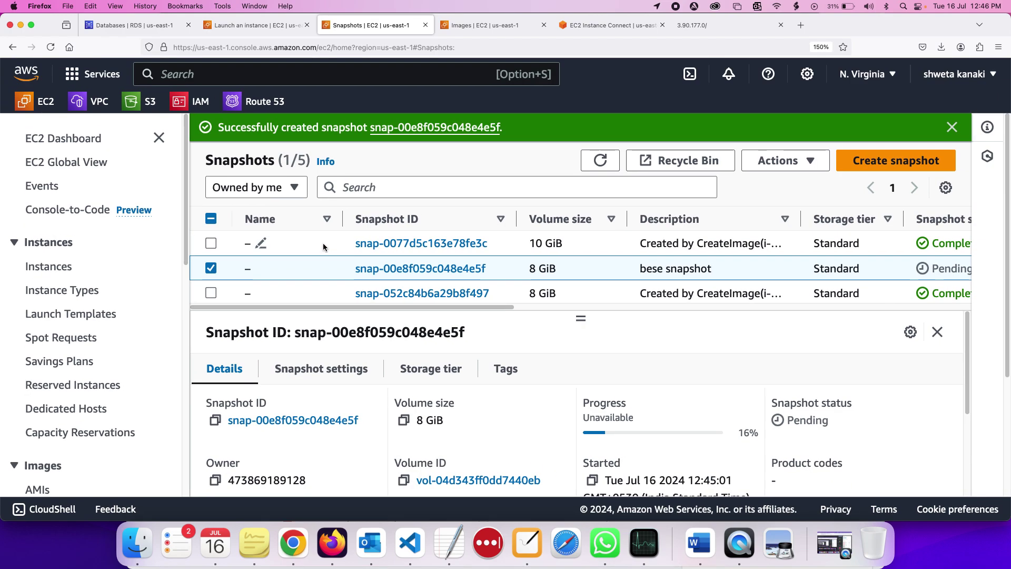
{"action": "scroll", "coordinate": [323, 243], "scroll_direction": "up", "scroll_amount": 3}
{"action": "left_click_drag", "start_coordinate": [341, 274], "coordinate": [520, 270]}
{"action": "left_click", "coordinate": [520, 270]}
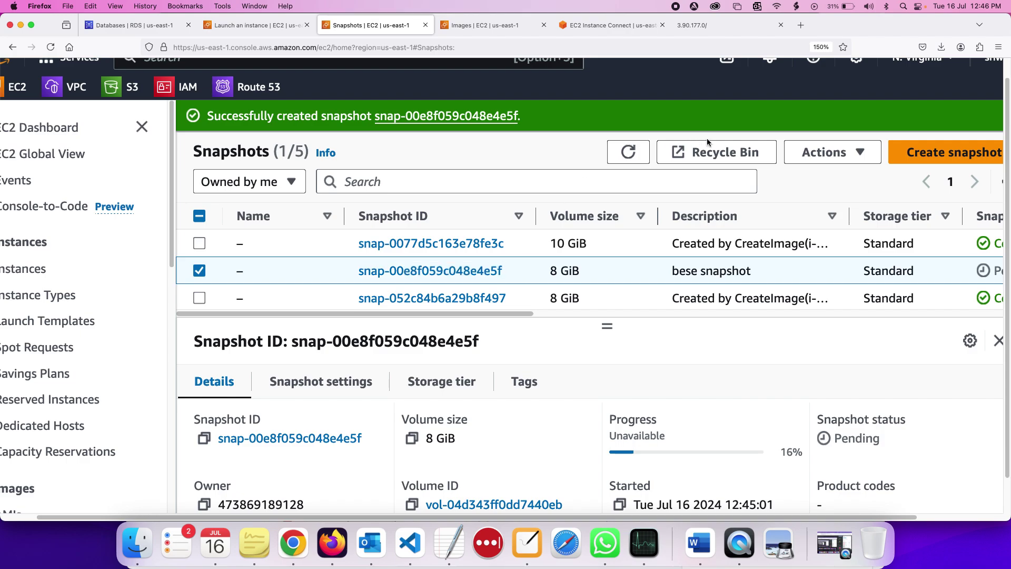
Examine the actions available for the selected snapshot, including archiving, and check its status in the list
{"action": "left_click", "coordinate": [817, 147]}
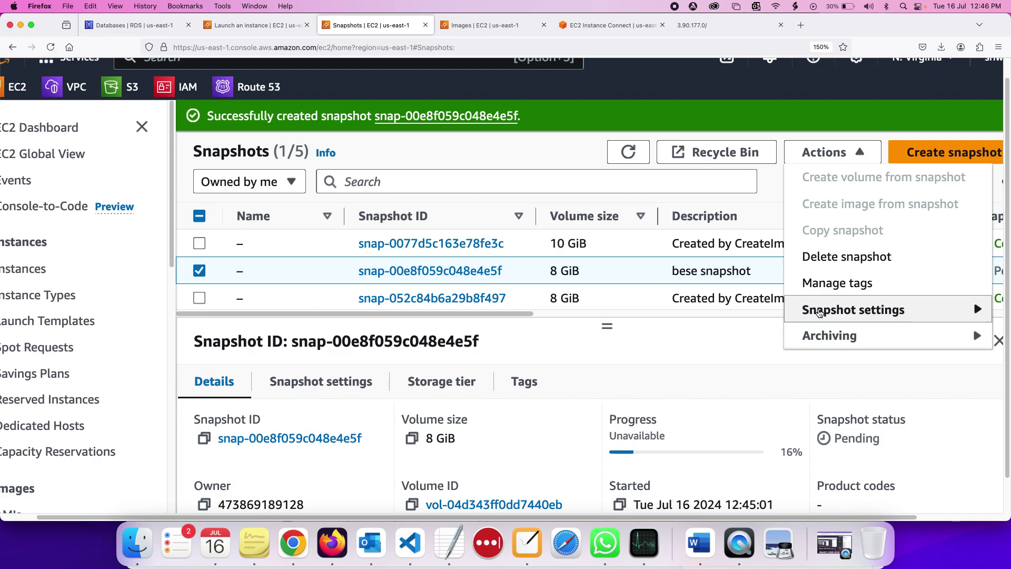
{"action": "scroll", "coordinate": [827, 326], "scroll_direction": "right", "scroll_amount": 1}
{"action": "mouse_move", "coordinate": [835, 339]}
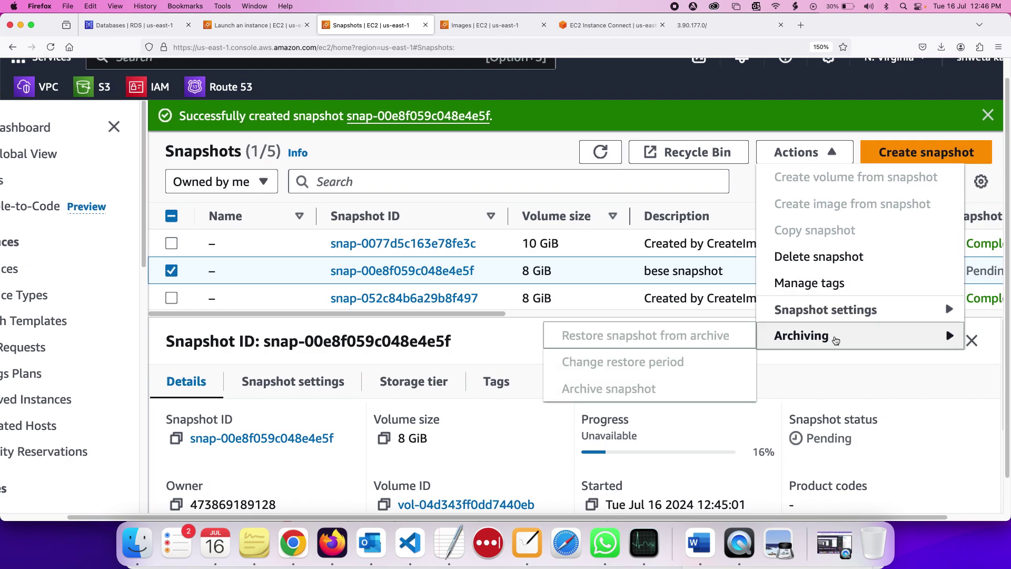
{"action": "left_click", "coordinate": [532, 273]}
{"action": "scroll", "coordinate": [533, 272], "scroll_direction": "right", "scroll_amount": 2}
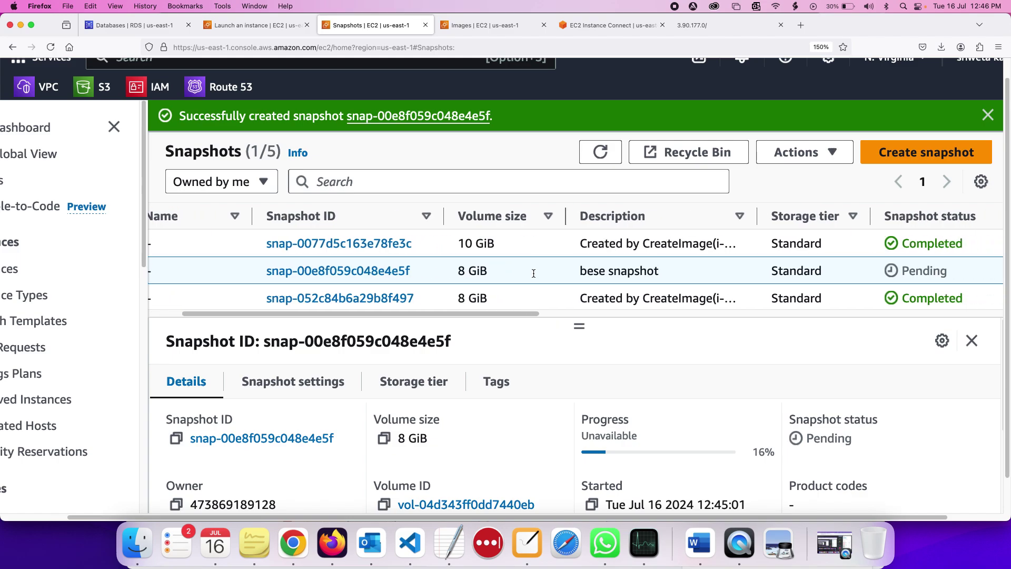
{"action": "scroll", "coordinate": [534, 273], "scroll_direction": "right", "scroll_amount": 5}
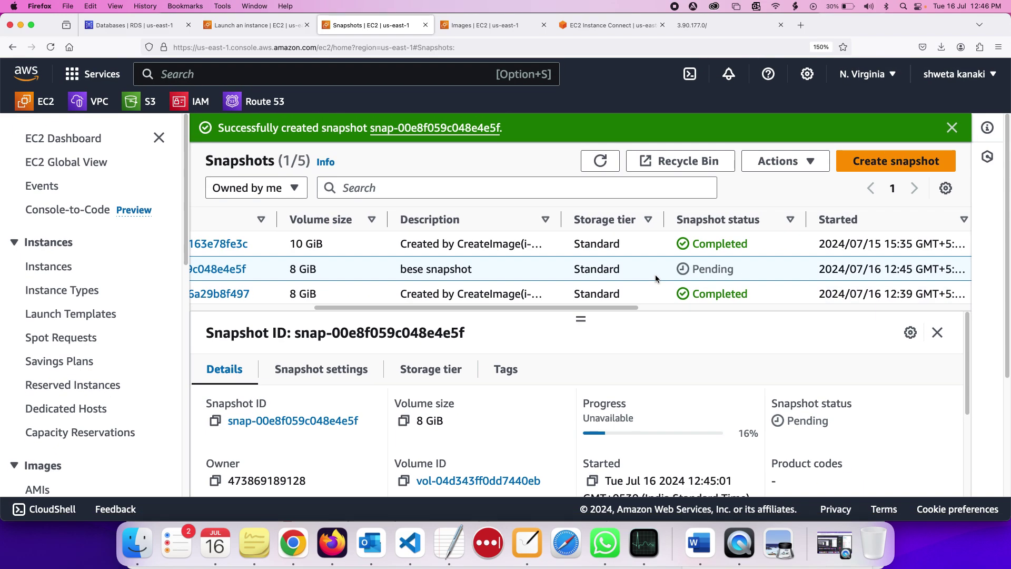
{"action": "scroll", "coordinate": [656, 277], "scroll_direction": "left", "scroll_amount": 6}
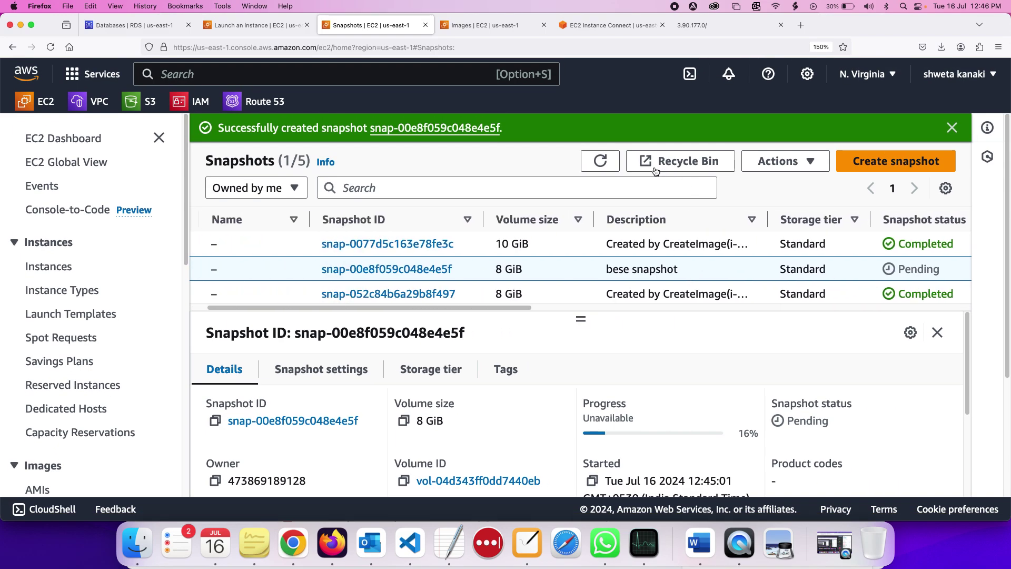
Refresh the Snapshots list and check the status and progress of "bese snapshot"
{"action": "left_click", "coordinate": [601, 161]}
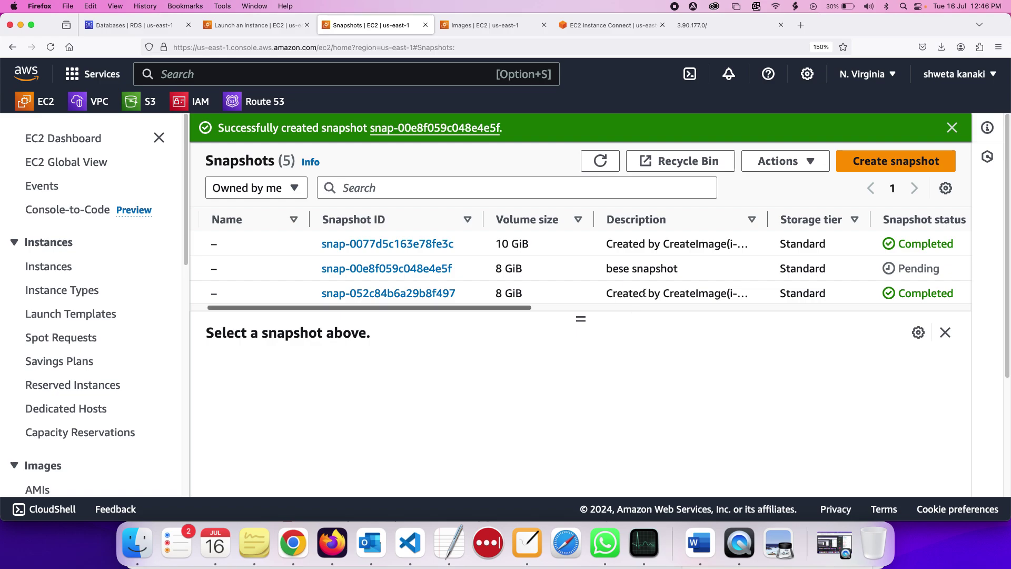
{"action": "scroll", "coordinate": [644, 293], "scroll_direction": "right", "scroll_amount": 5}
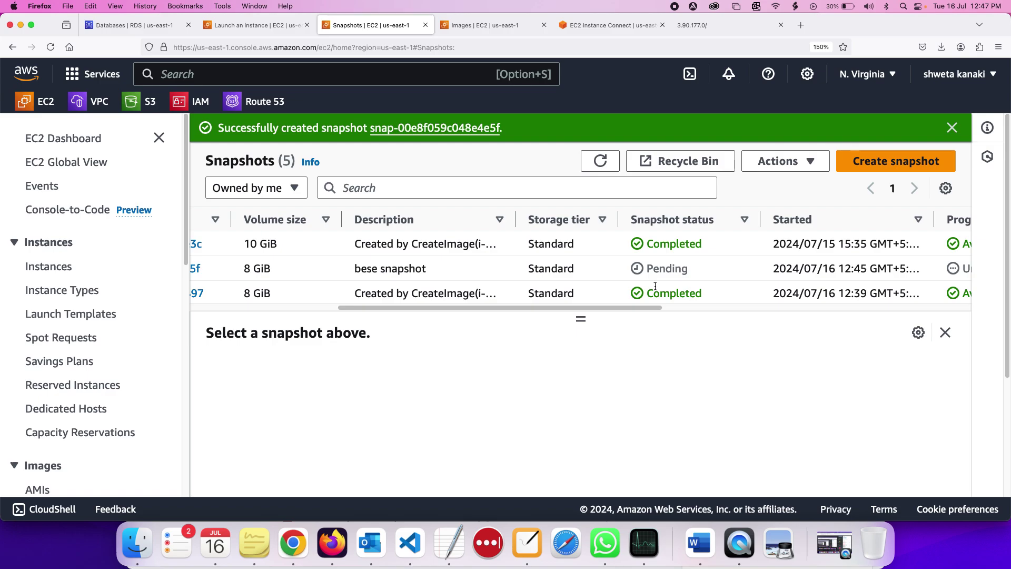
{"action": "scroll", "coordinate": [653, 287], "scroll_direction": "left", "scroll_amount": 5}
{"action": "scroll", "coordinate": [653, 287], "scroll_direction": "right", "scroll_amount": 10}
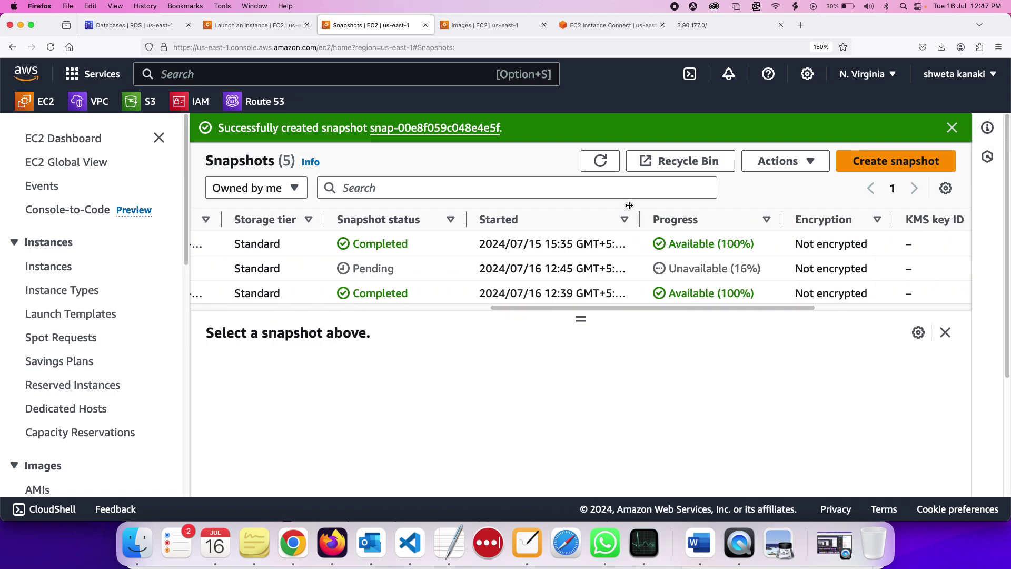
{"action": "left_click", "coordinate": [603, 164]}
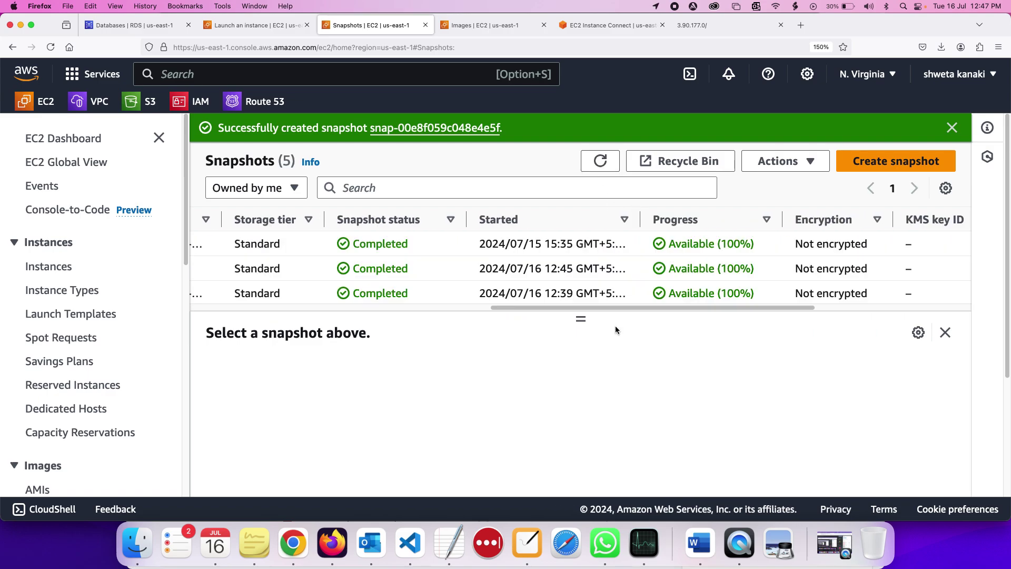
{"action": "scroll", "coordinate": [615, 274], "scroll_direction": "left", "scroll_amount": 10}
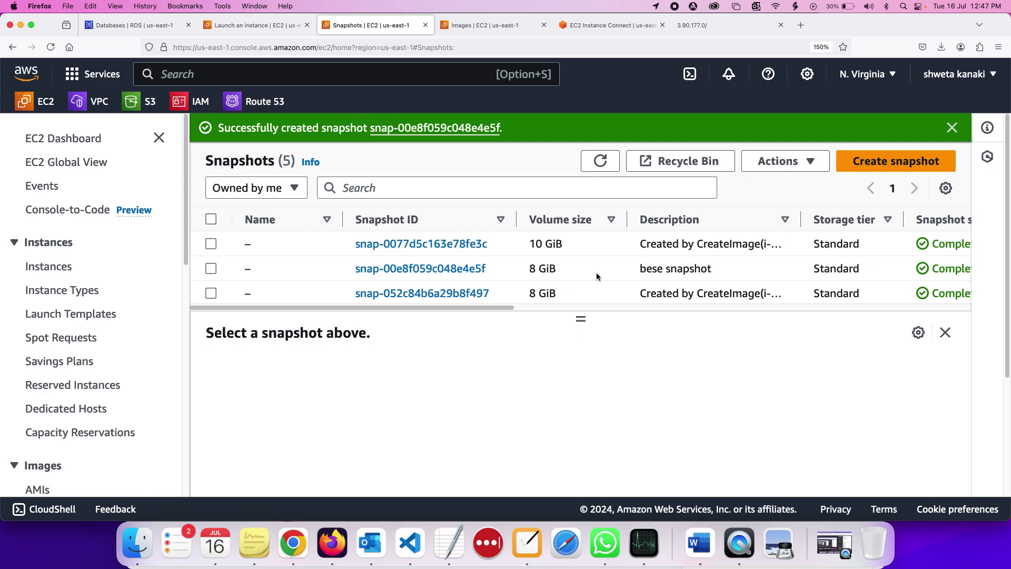
Select "bese snapshot" and start creating an image from it
{"action": "left_click", "coordinate": [561, 270]}
{"action": "scroll", "coordinate": [684, 257], "scroll_direction": "right", "scroll_amount": 5}
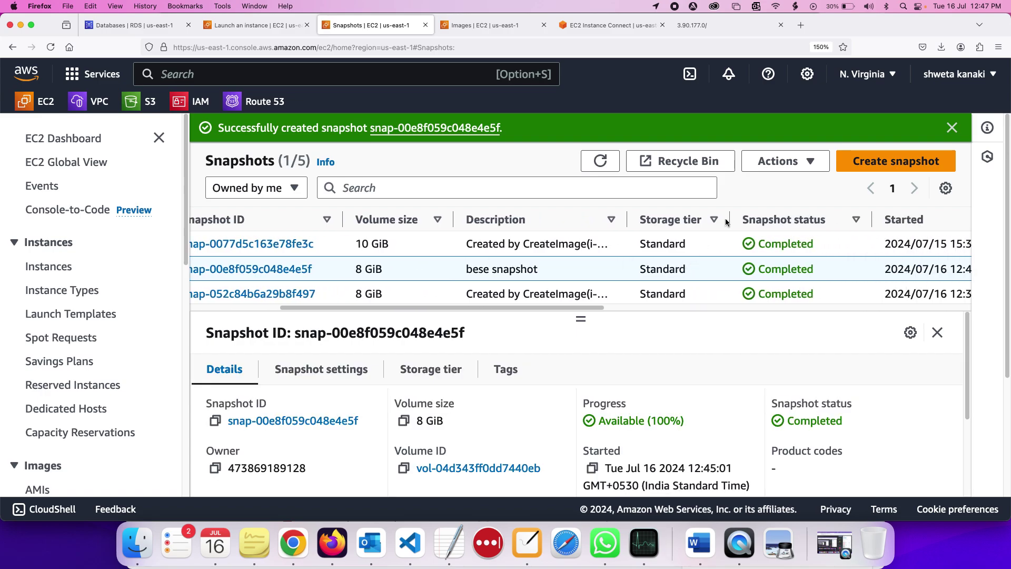
{"action": "left_click", "coordinate": [780, 161]}
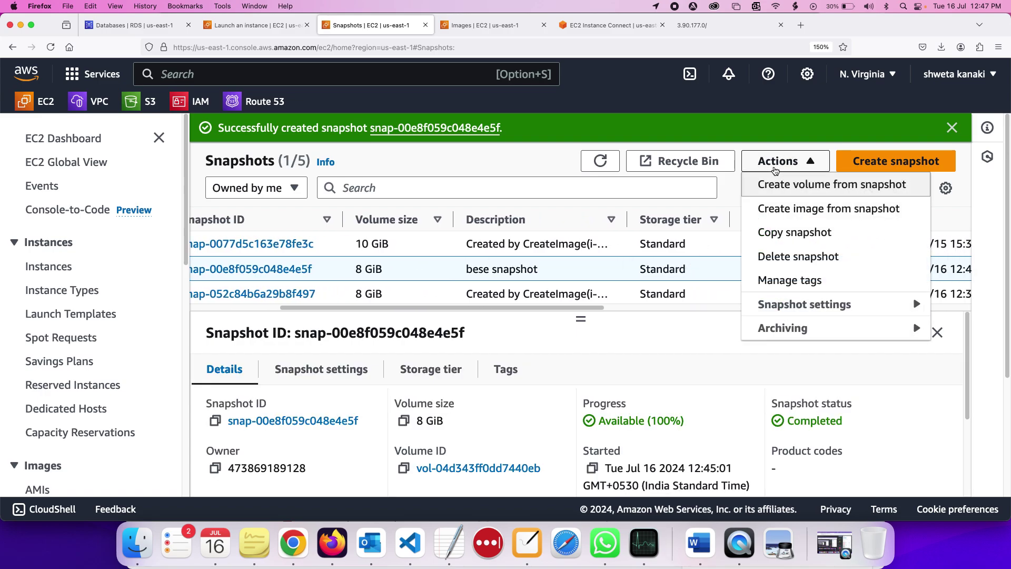
{"action": "left_click", "coordinate": [799, 211]}
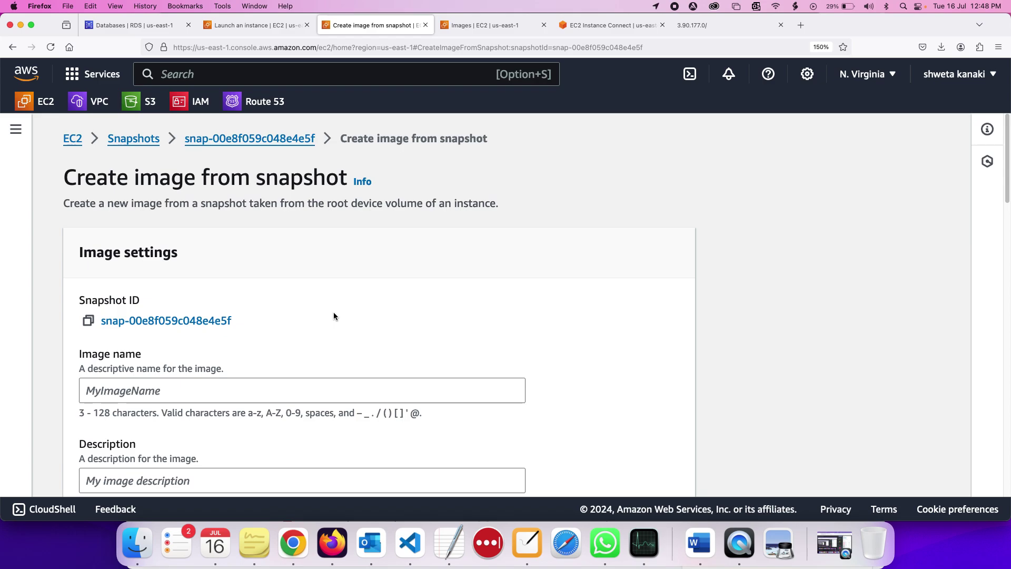
Enter "ami-snapsot" as the name of the new image
{"action": "scroll", "coordinate": [334, 315], "scroll_direction": "down", "scroll_amount": 3}
{"action": "scroll", "coordinate": [147, 247], "scroll_direction": "up", "scroll_amount": 3}
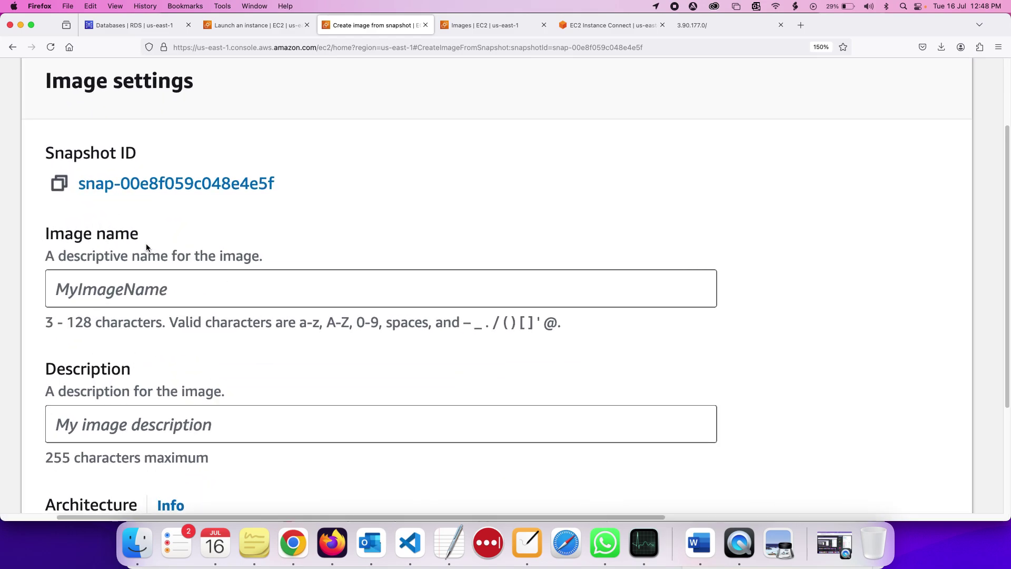
{"action": "scroll", "coordinate": [147, 247], "scroll_direction": "left", "scroll_amount": 3}
{"action": "left_click", "coordinate": [215, 296]}
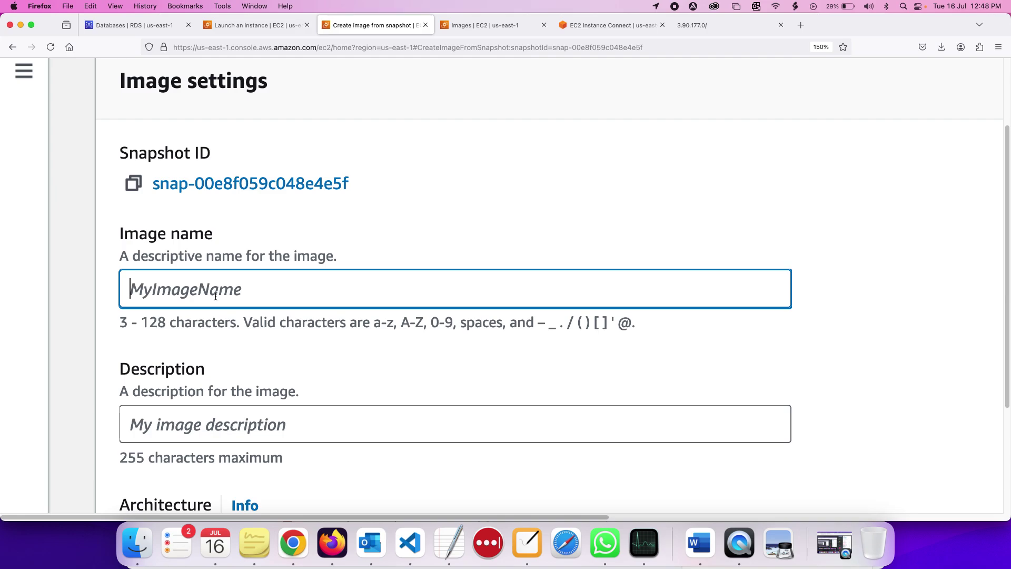
{"action": "type", "text": "s"}
{"action": "key", "text": "BackSpace"}
{"action": "type", "text": "am"}
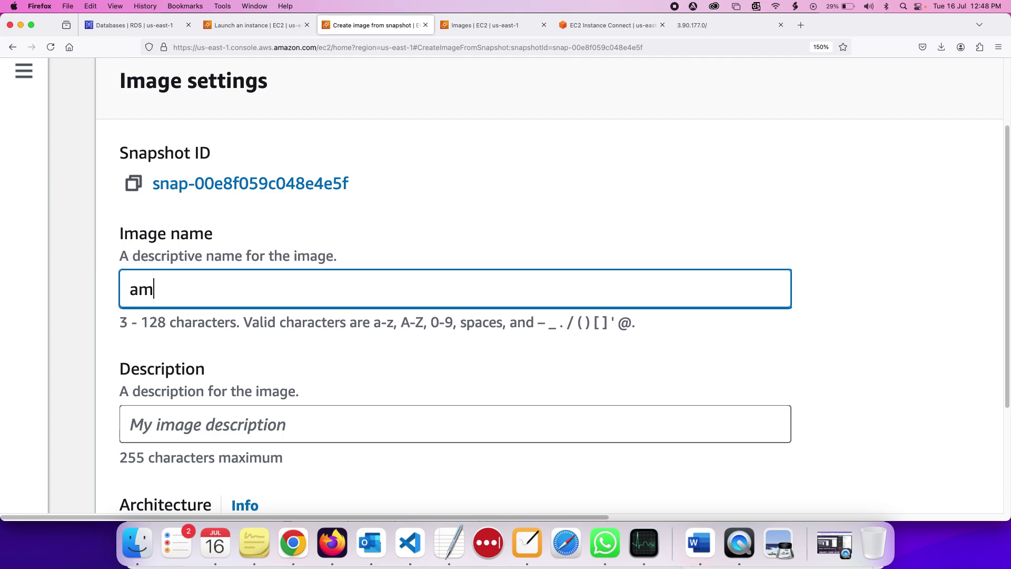
{"action": "type", "text": "i-snapsot"}
Review the image settings and block device mappings, and create the "ami-snapsot" image with the default options
{"action": "scroll", "coordinate": [108, 268], "scroll_direction": "up", "scroll_amount": 1}
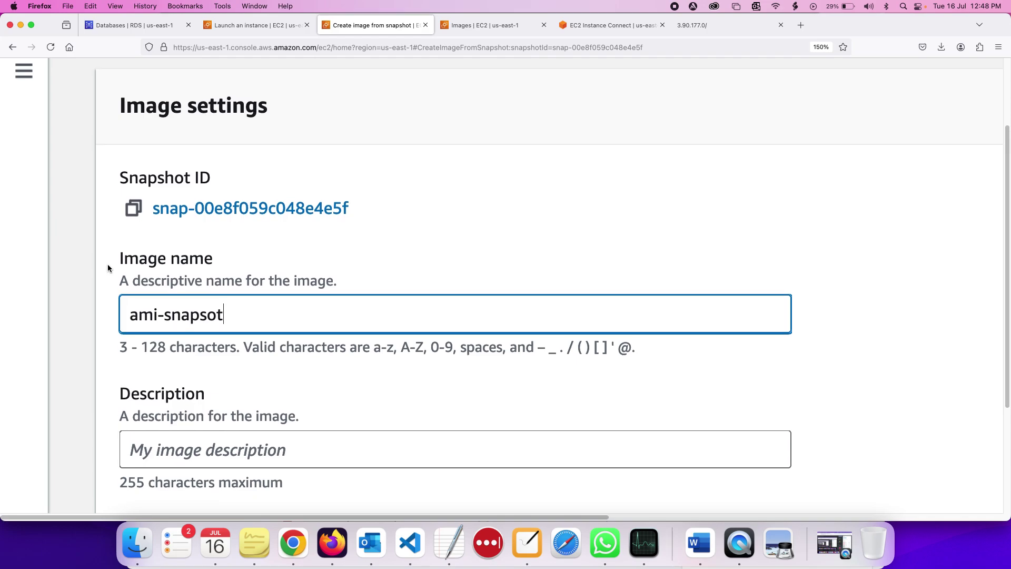
{"action": "scroll", "coordinate": [107, 268], "scroll_direction": "down", "scroll_amount": 5}
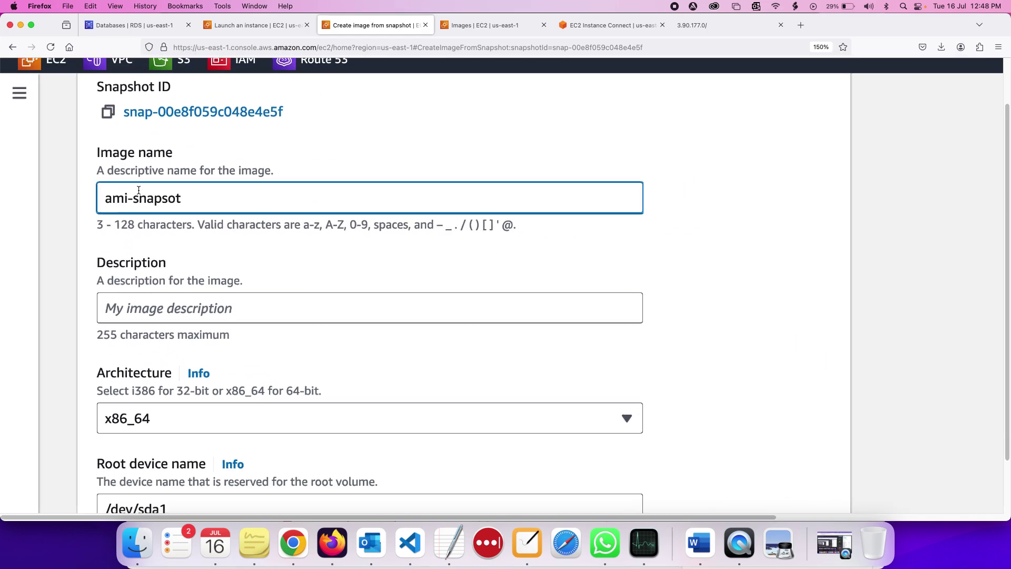
{"action": "left_click_drag", "start_coordinate": [108, 198], "coordinate": [167, 198]}
{"action": "left_click", "coordinate": [196, 201]}
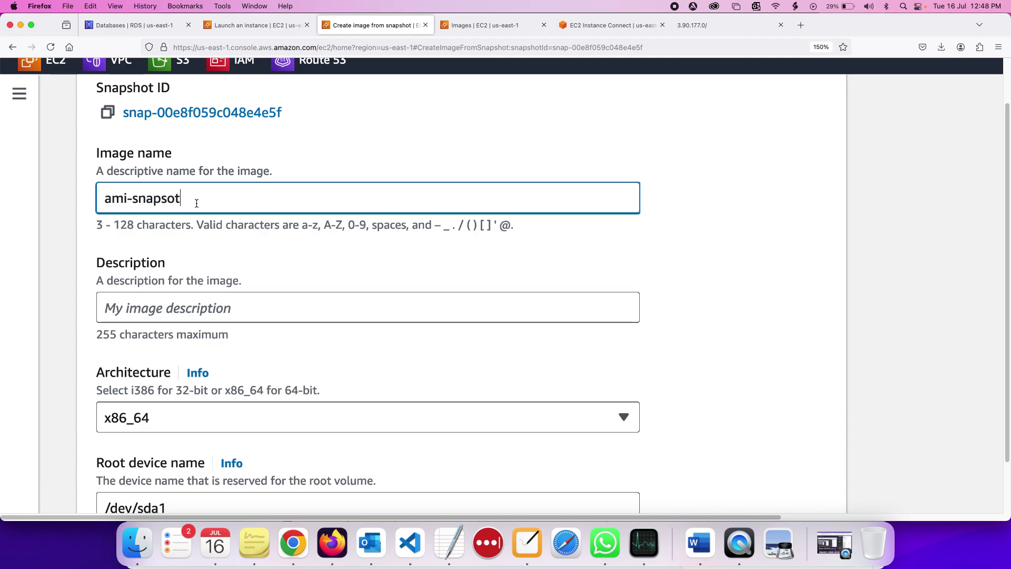
{"action": "scroll", "coordinate": [196, 202], "scroll_direction": "down", "scroll_amount": 5}
{"action": "scroll", "coordinate": [200, 179], "scroll_direction": "up", "scroll_amount": 1}
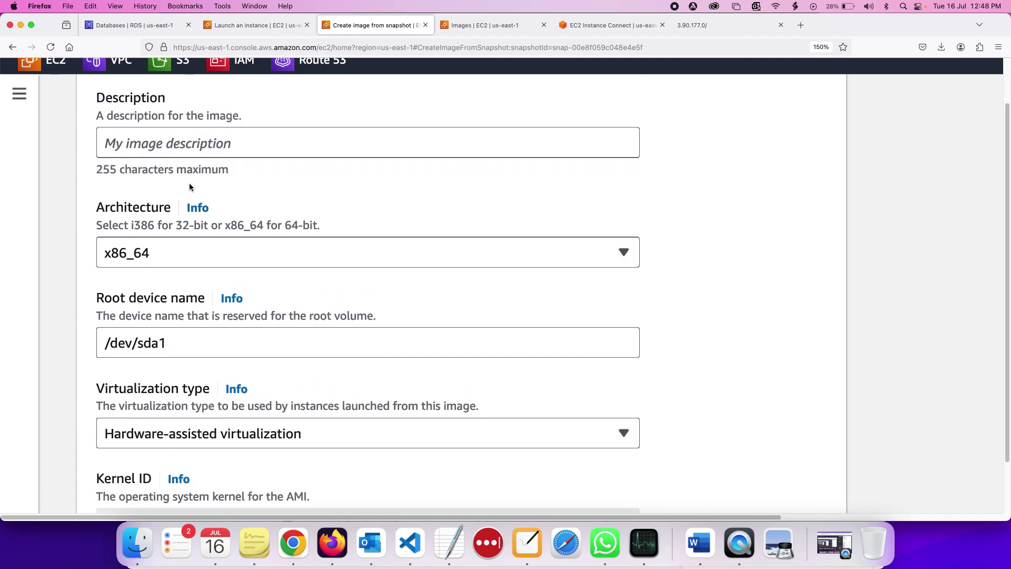
{"action": "scroll", "coordinate": [185, 149], "scroll_direction": "down", "scroll_amount": 7}
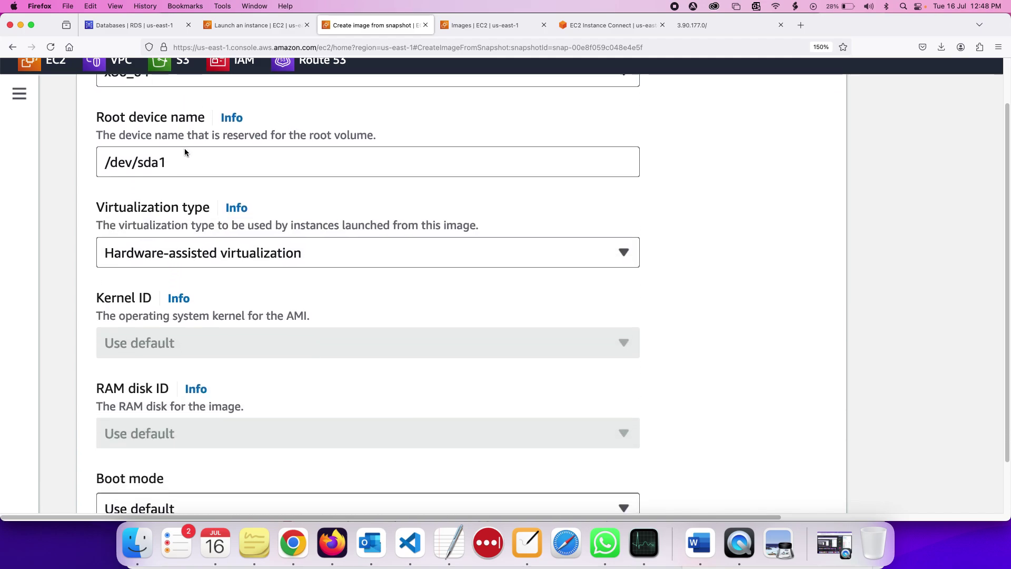
{"action": "scroll", "coordinate": [185, 152], "scroll_direction": "down", "scroll_amount": 12}
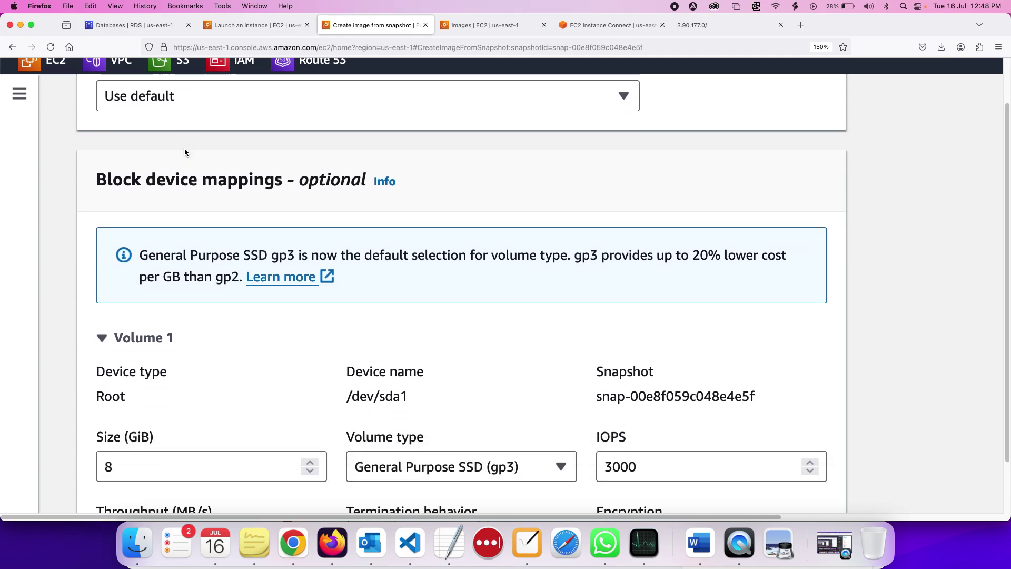
{"action": "scroll", "coordinate": [184, 150], "scroll_direction": "down", "scroll_amount": 5}
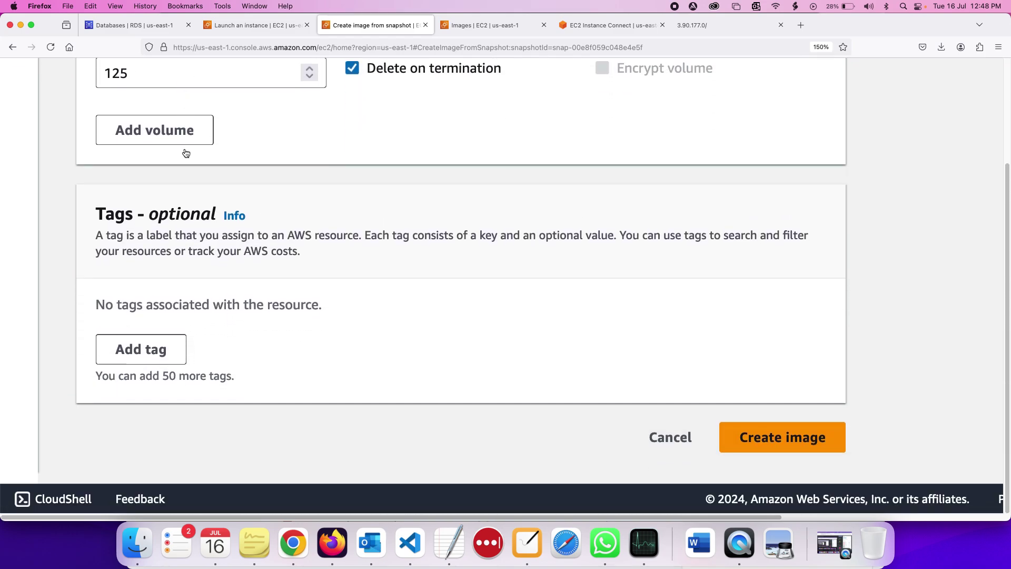
{"action": "left_click", "coordinate": [777, 451]}
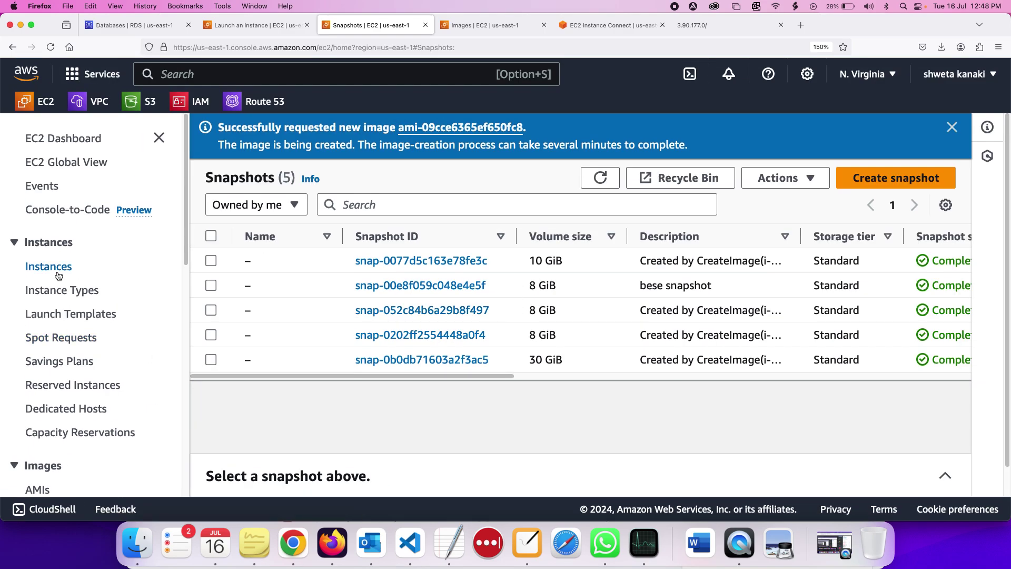
Open the list of owned AMIs and compare it with the "my-base-image" entry in the other AMI page
{"action": "scroll", "coordinate": [57, 271], "scroll_direction": "down", "scroll_amount": 4}
{"action": "scroll", "coordinate": [57, 270], "scroll_direction": "down", "scroll_amount": 1}
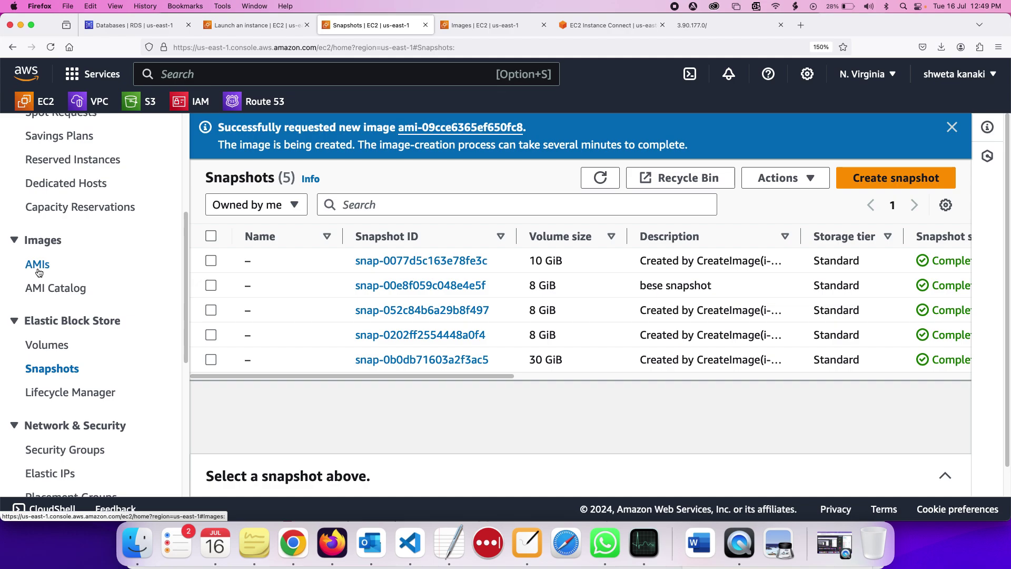
{"action": "left_click", "coordinate": [38, 271]}
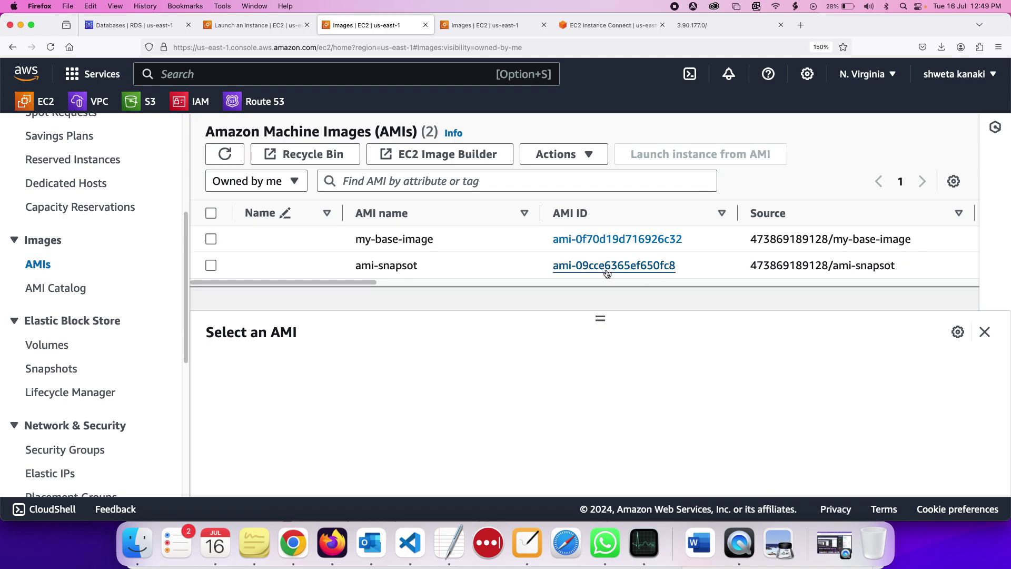
{"action": "left_click", "coordinate": [446, 29]}
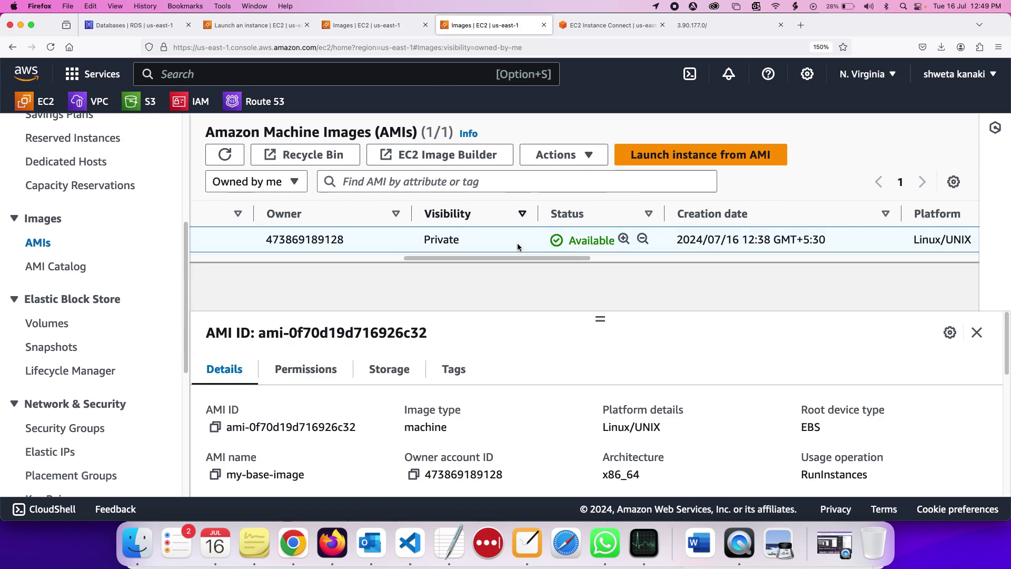
{"action": "scroll", "coordinate": [521, 249], "scroll_direction": "left", "scroll_amount": 10}
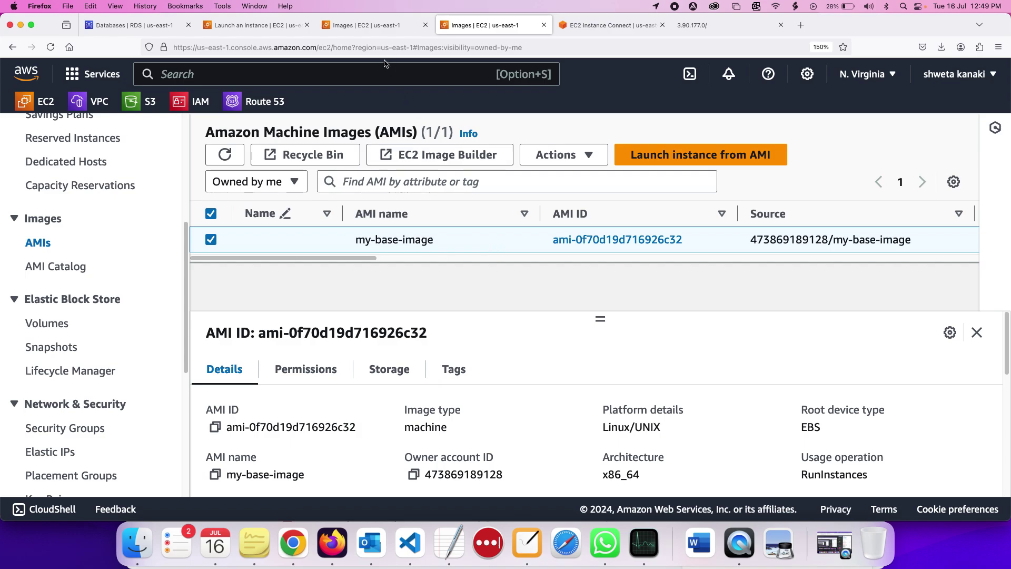
{"action": "left_click", "coordinate": [368, 24]}
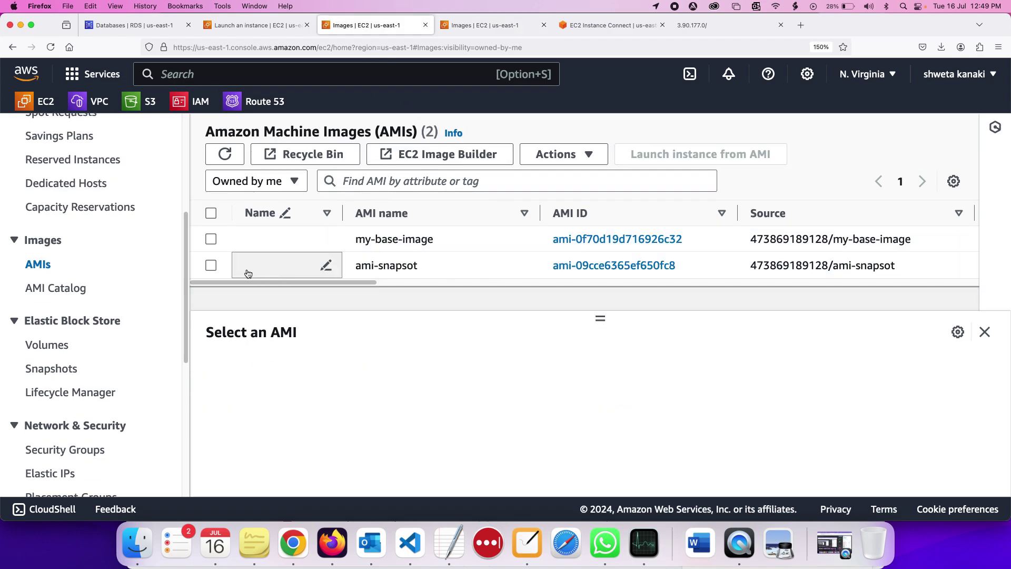
Start launching an instance from the "ami-snapsot" image, choosing it among the AMIs owned by the account
{"action": "left_click", "coordinate": [327, 267]}
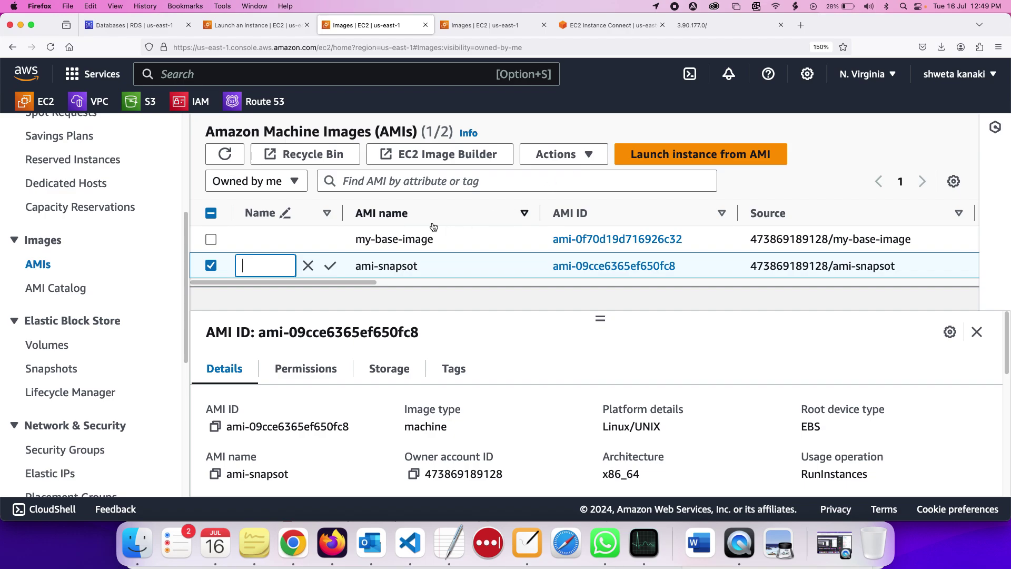
{"action": "left_click", "coordinate": [655, 156]}
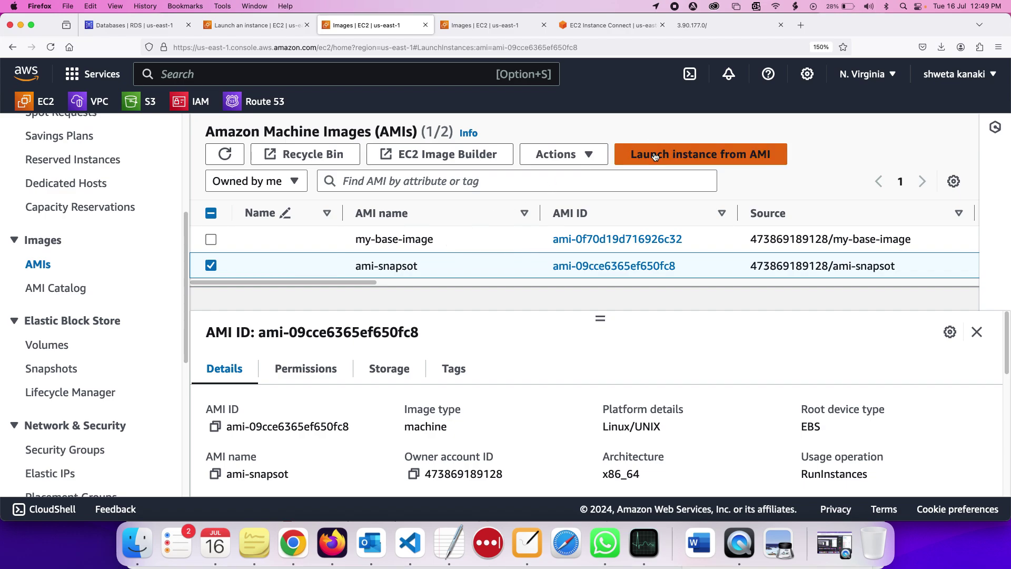
{"action": "scroll", "coordinate": [258, 274], "scroll_direction": "down", "scroll_amount": 5}
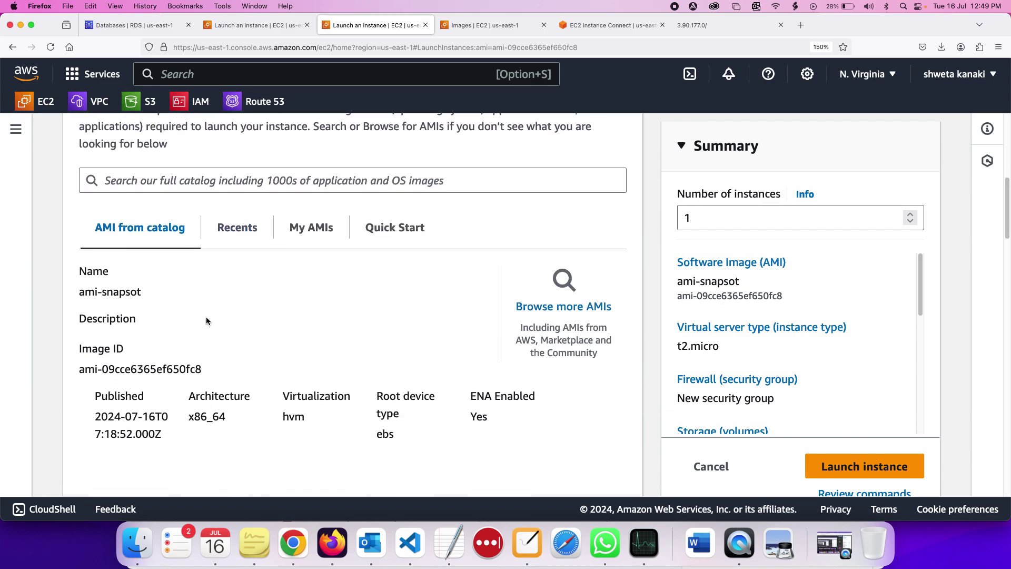
{"action": "left_click", "coordinate": [314, 227]}
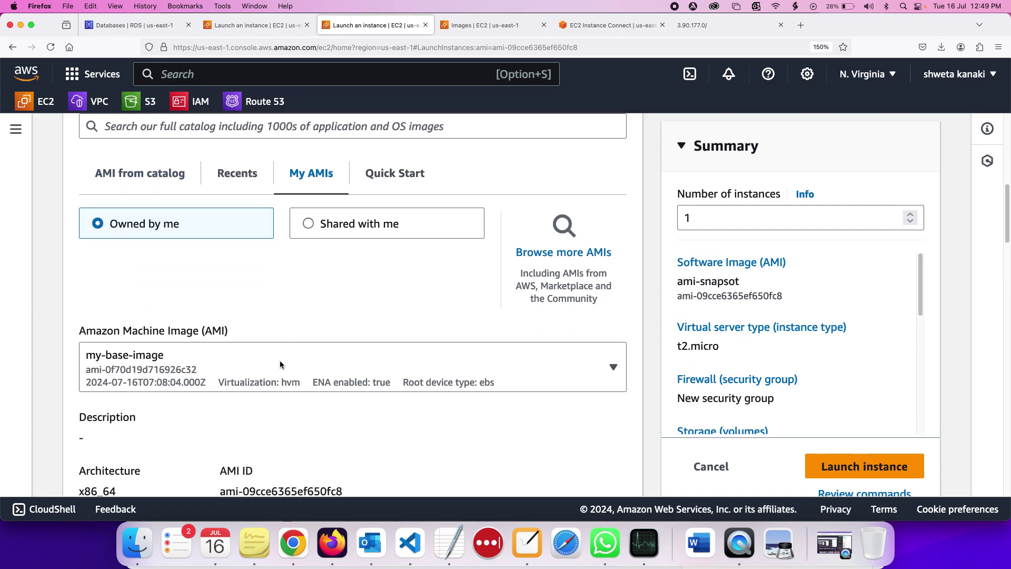
{"action": "left_click", "coordinate": [280, 364]}
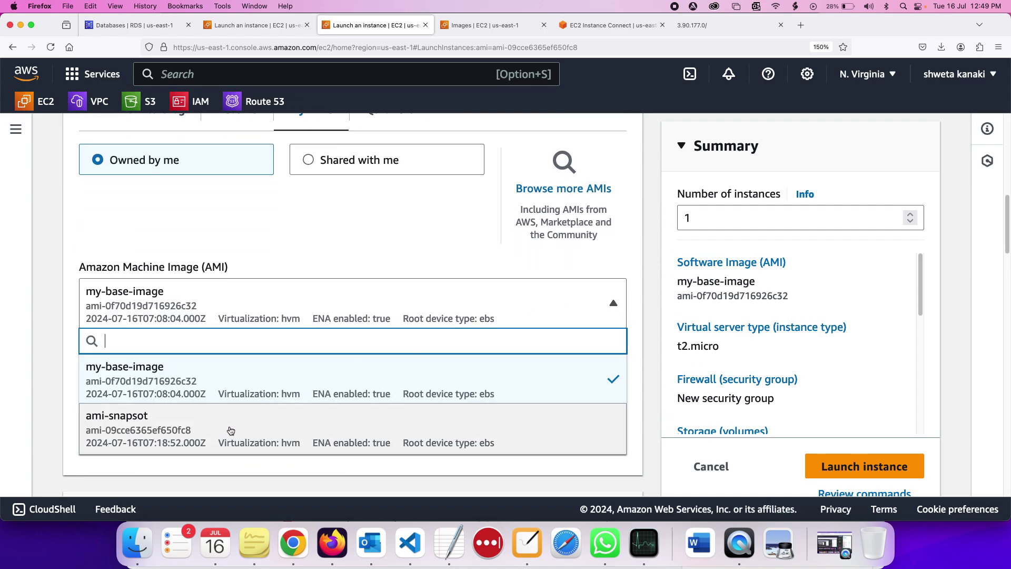
{"action": "left_click", "coordinate": [230, 430]}
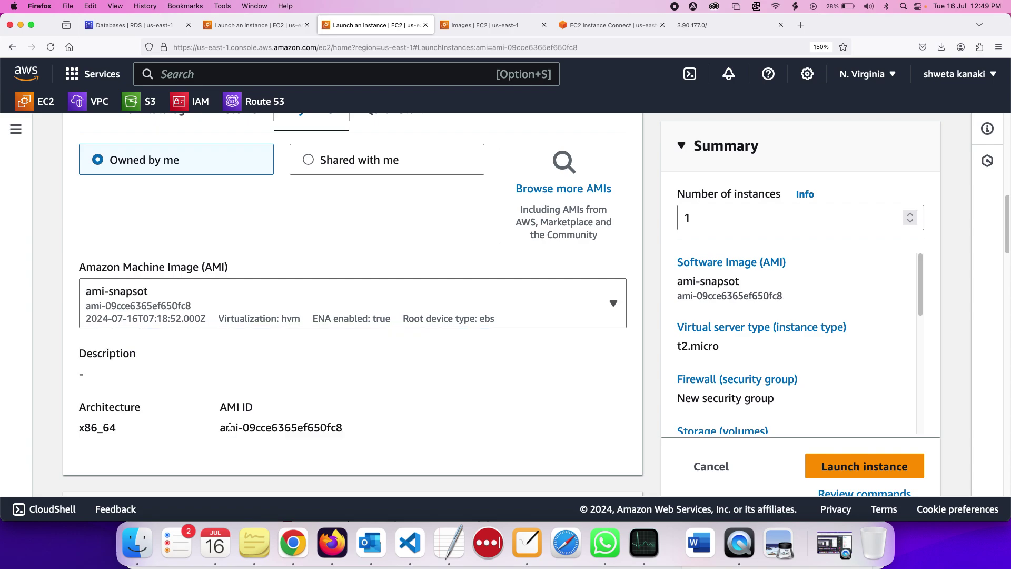
Name the new instance "snap-image"
{"action": "scroll", "coordinate": [229, 430], "scroll_direction": "down", "scroll_amount": 2}
{"action": "scroll", "coordinate": [230, 430], "scroll_direction": "down", "scroll_amount": 4}
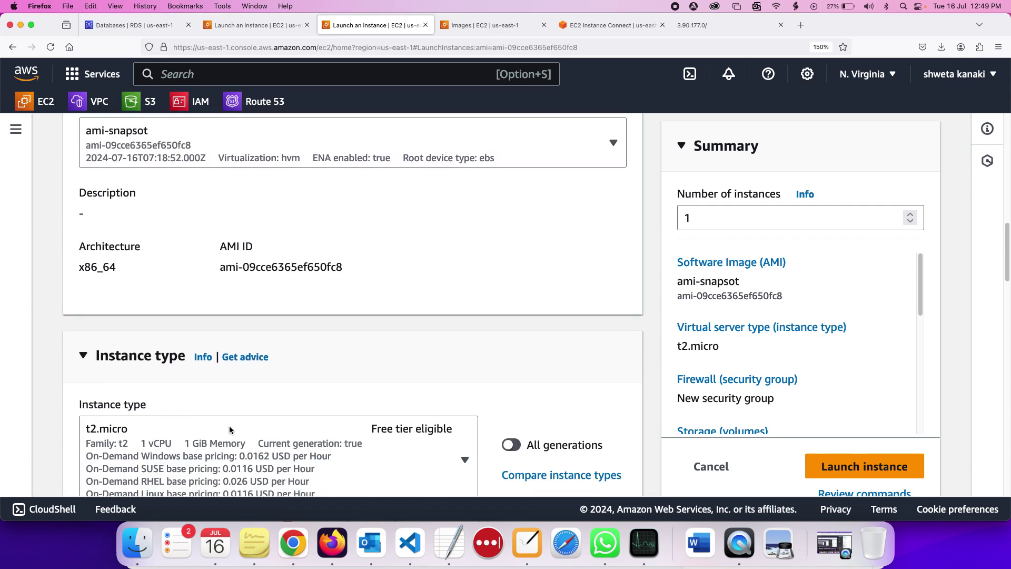
{"action": "scroll", "coordinate": [229, 430], "scroll_direction": "up", "scroll_amount": 8}
{"action": "scroll", "coordinate": [229, 430], "scroll_direction": "up", "scroll_amount": 5}
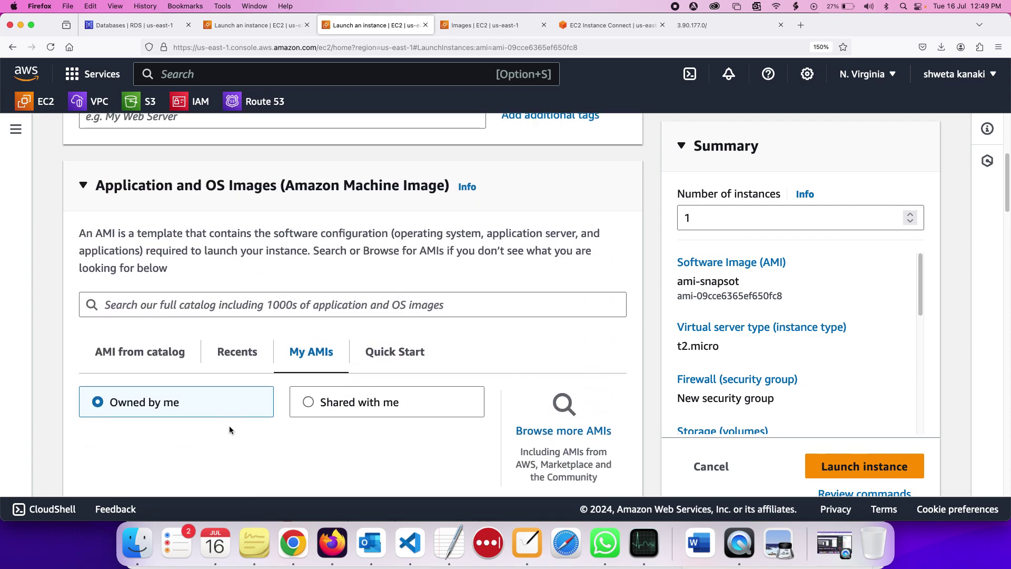
{"action": "left_click", "coordinate": [207, 277]}
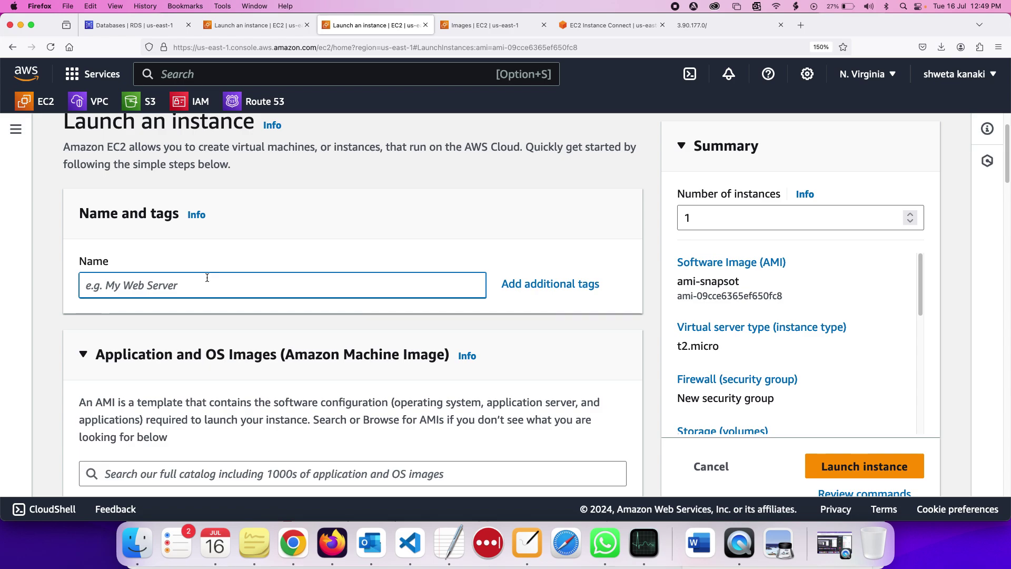
{"action": "type", "text": "snap-image"}
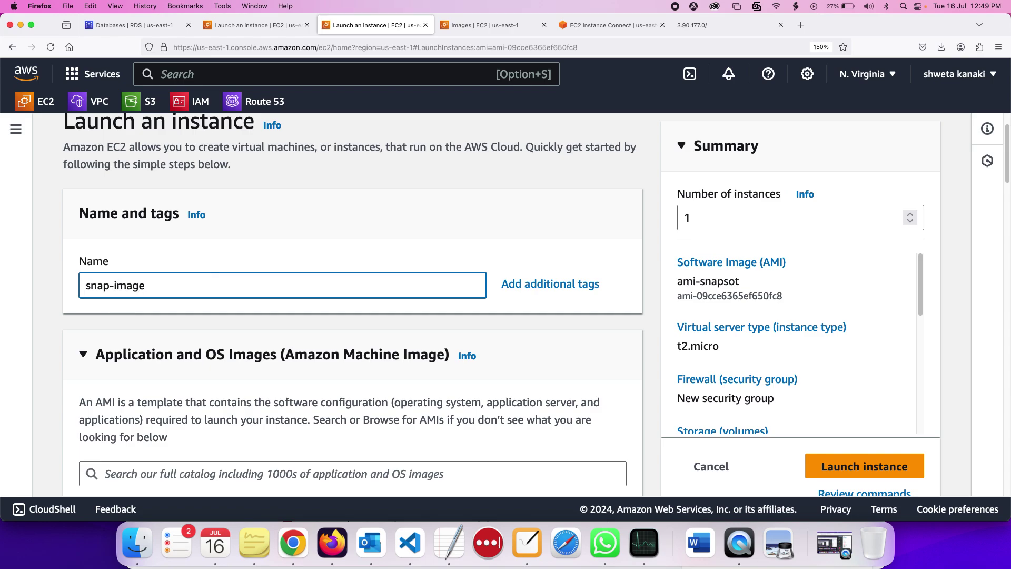
Choose the "mkmk" key pair for logging in to the instance
{"action": "scroll", "coordinate": [138, 279], "scroll_direction": "down", "scroll_amount": 15}
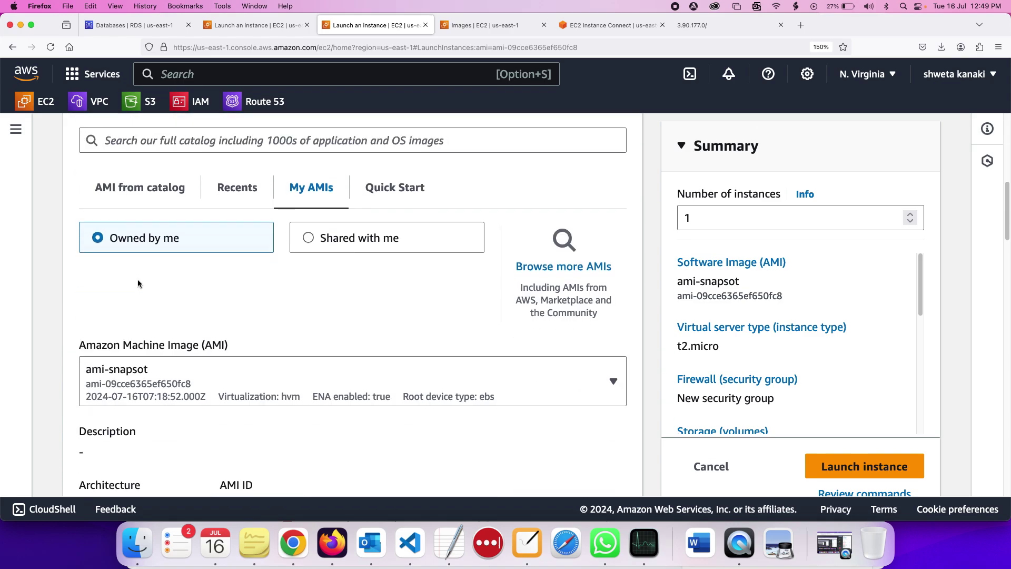
{"action": "scroll", "coordinate": [138, 282], "scroll_direction": "down", "scroll_amount": 6}
{"action": "scroll", "coordinate": [137, 276], "scroll_direction": "up", "scroll_amount": 2}
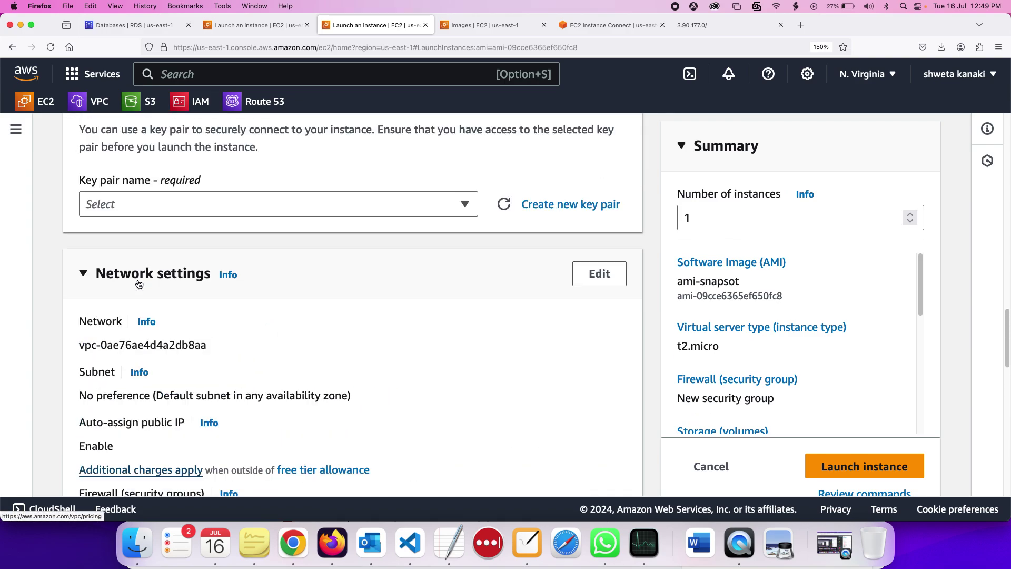
{"action": "left_click", "coordinate": [137, 274]}
{"action": "left_click", "coordinate": [132, 350]}
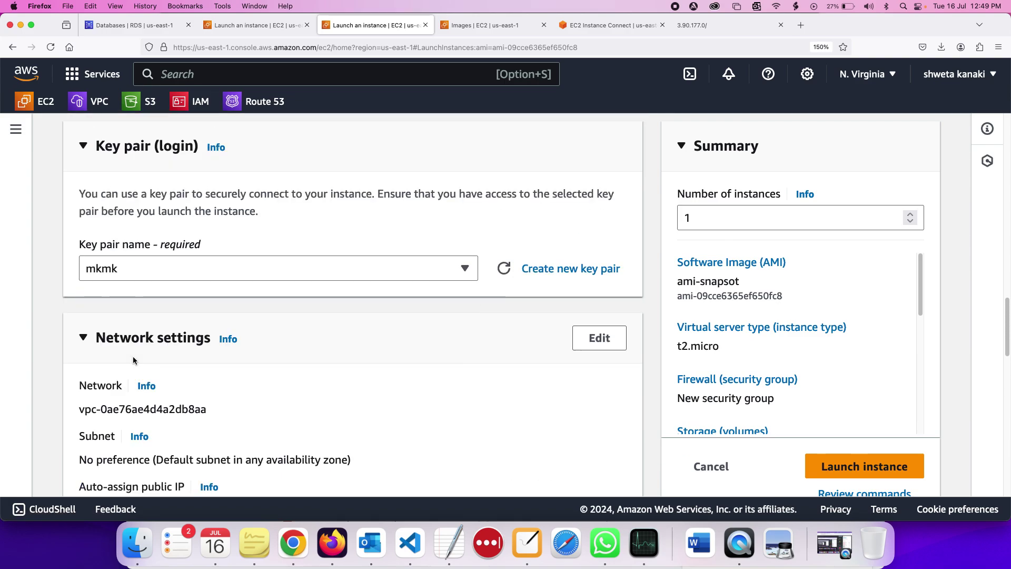
Allow HTTP traffic from the internet in the new security group and launch the instance
{"action": "scroll", "coordinate": [132, 352], "scroll_direction": "down", "scroll_amount": 10}
{"action": "left_click", "coordinate": [85, 292]}
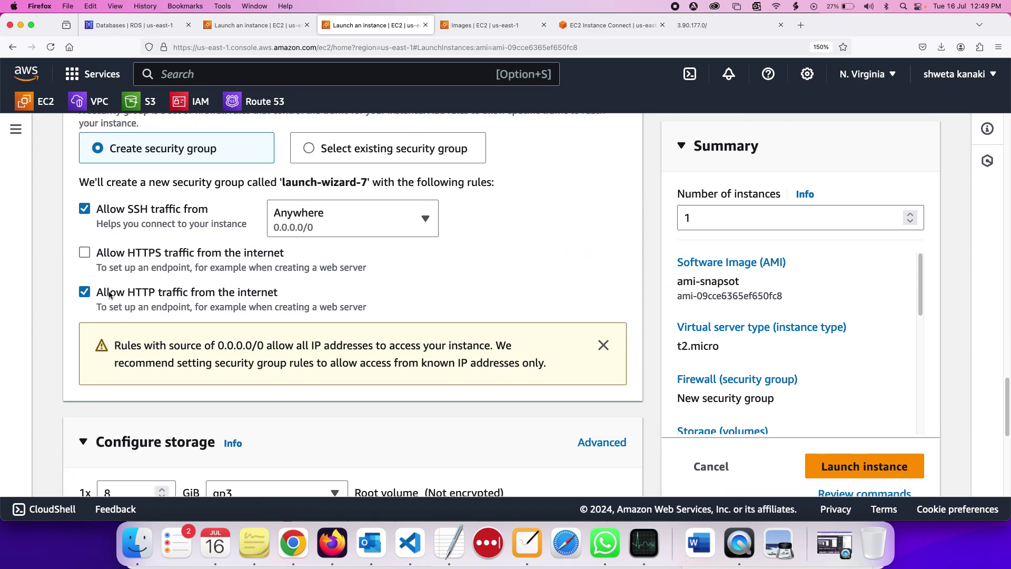
{"action": "scroll", "coordinate": [108, 293], "scroll_direction": "down", "scroll_amount": 10}
{"action": "left_click", "coordinate": [836, 433]}
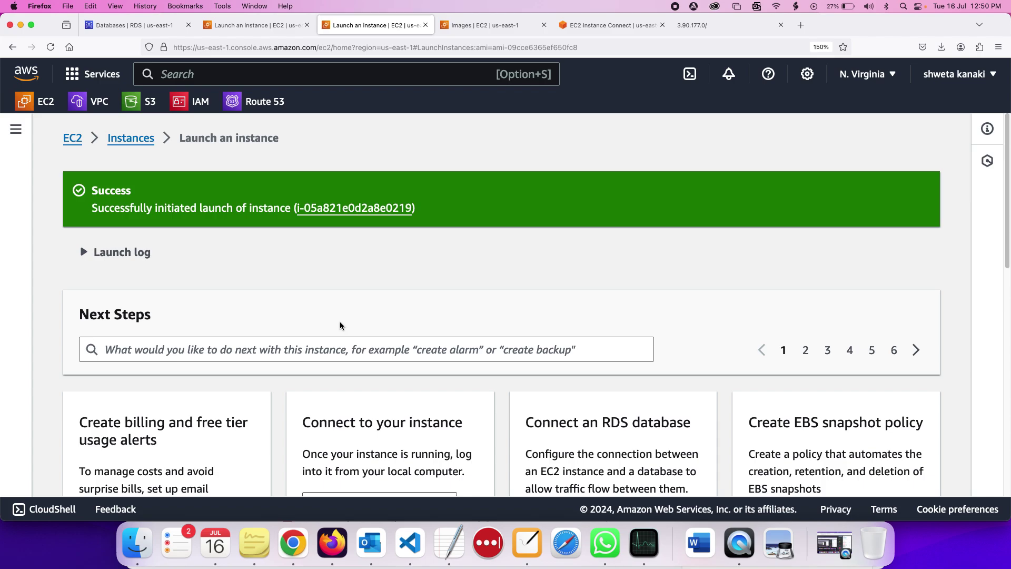
Open the launched "snap-image" instance in the Instances list, select it, and refresh its state
{"action": "left_click", "coordinate": [340, 211]}
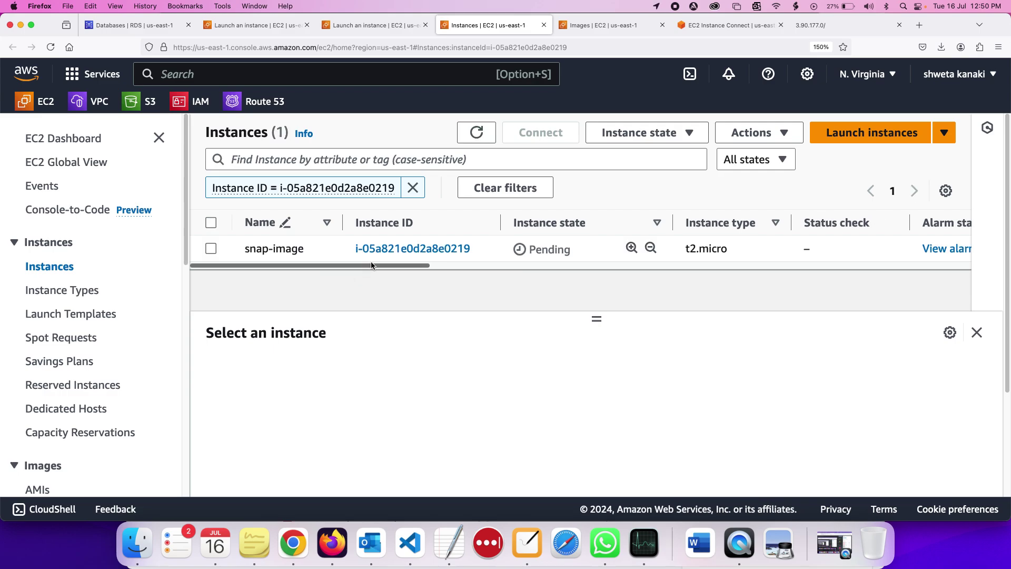
{"action": "left_click", "coordinate": [539, 256]}
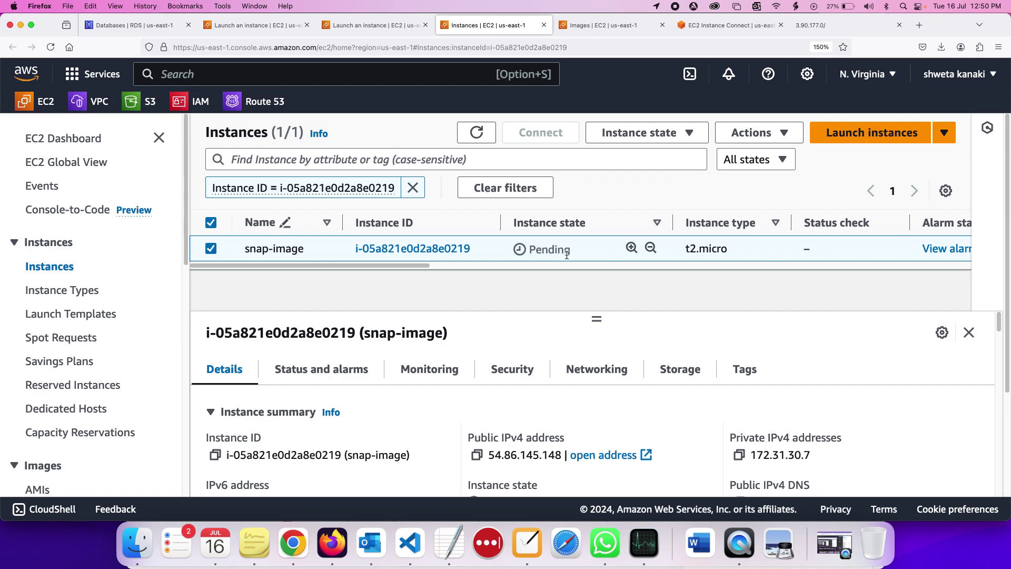
{"action": "left_click", "coordinate": [477, 133]}
Switch to NiBoard, clear the old AMI drawing, and draw a tall rectangle near the middle of the whiteboard
{"action": "left_click", "coordinate": [527, 542]}
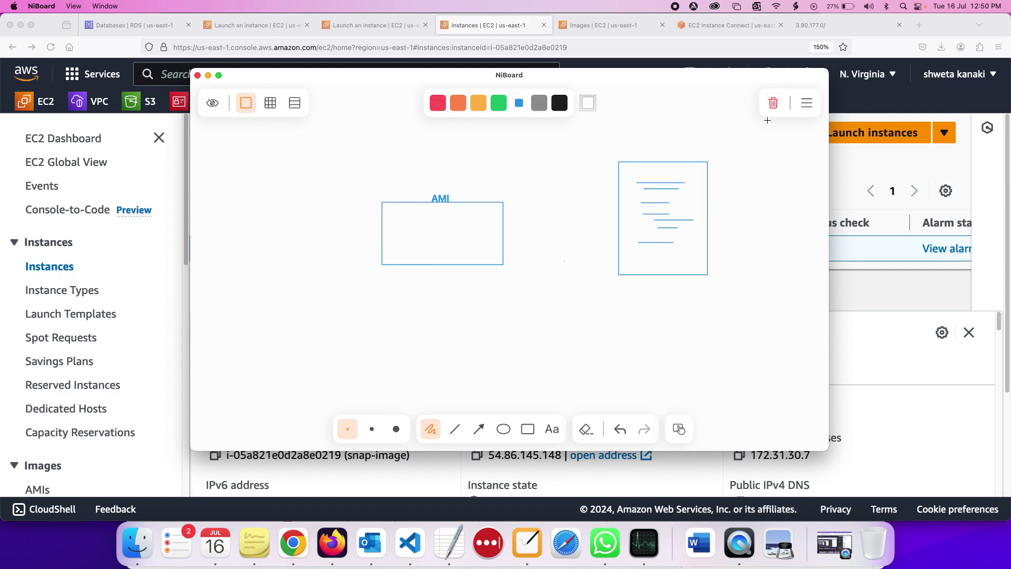
{"action": "left_click", "coordinate": [773, 103]}
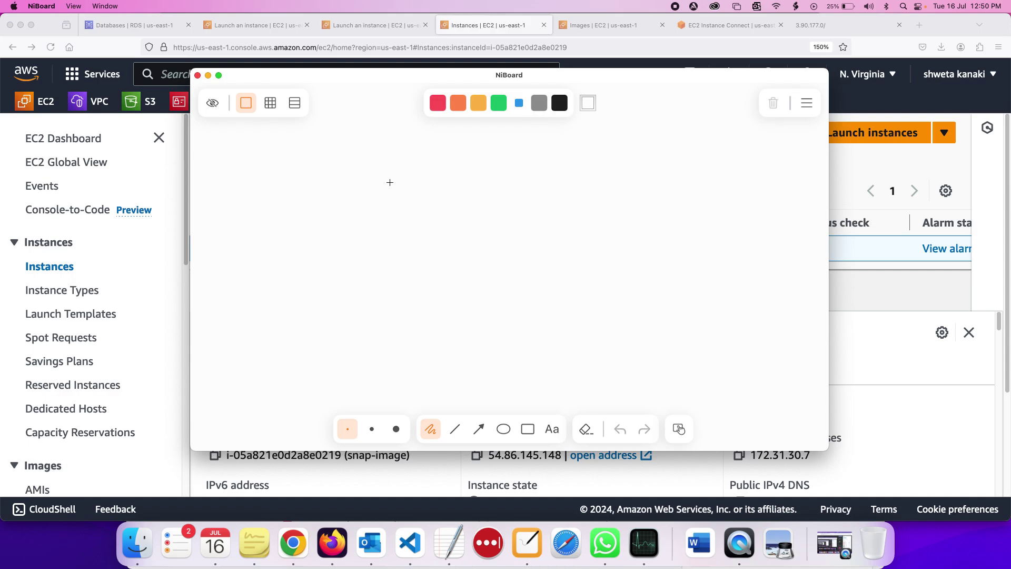
{"action": "left_click", "coordinate": [528, 429]}
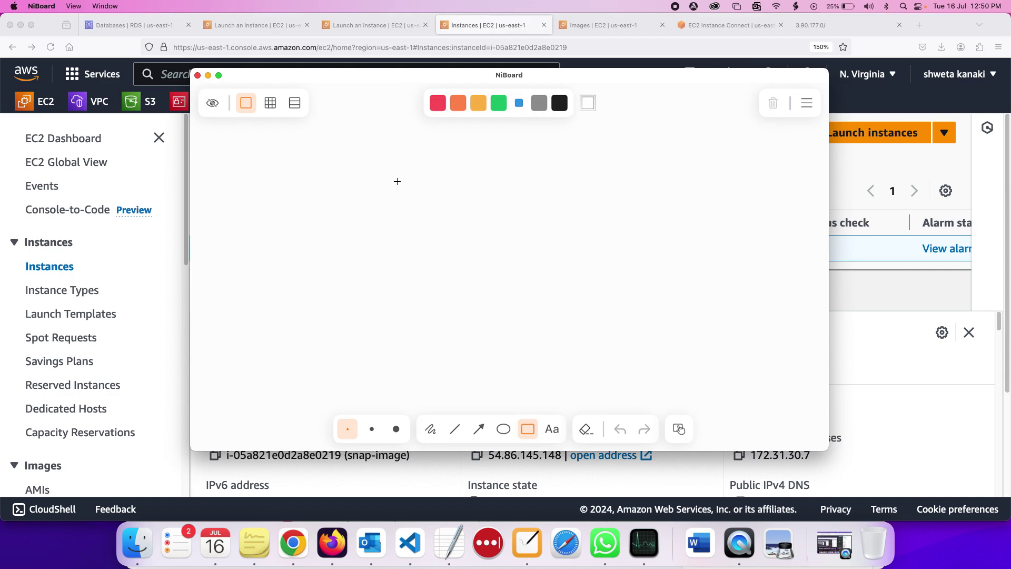
{"action": "left_click_drag", "start_coordinate": [397, 182], "coordinate": [507, 333]}
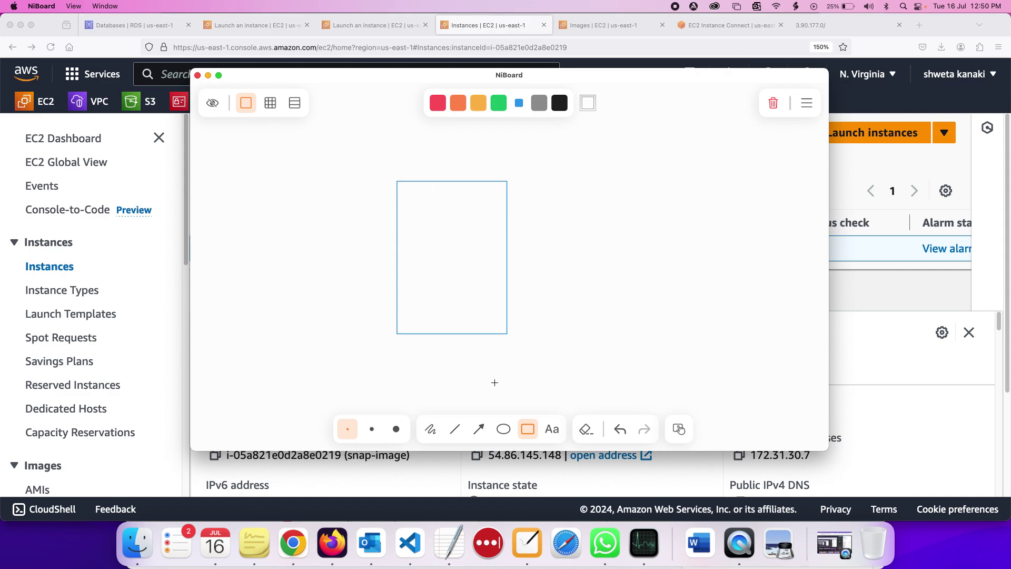
Label the tall rectangle "Auto scaling" along its upper edge
{"action": "left_click", "coordinate": [552, 429]}
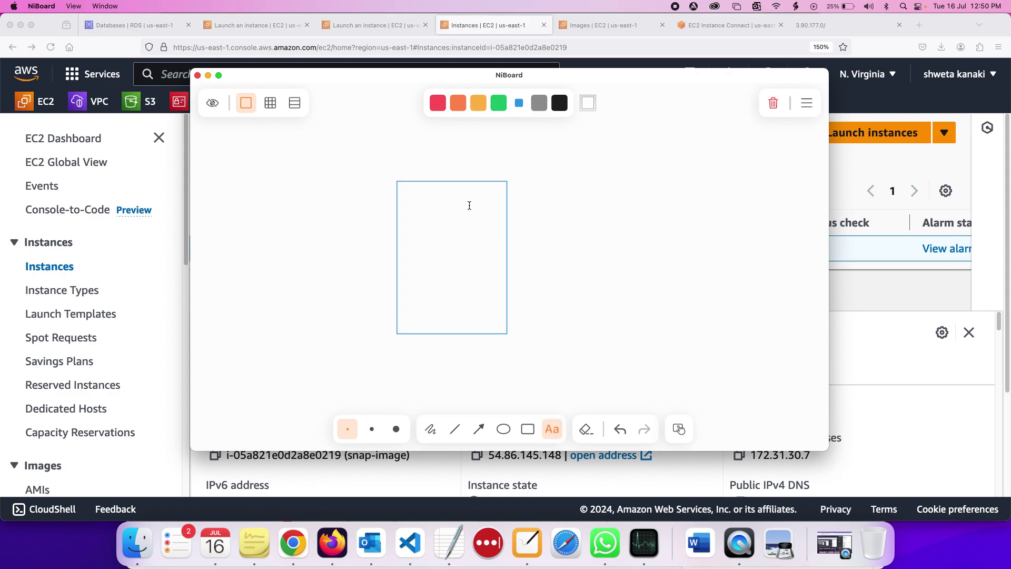
{"action": "left_click", "coordinate": [440, 177]}
{"action": "type", "text": "AC"}
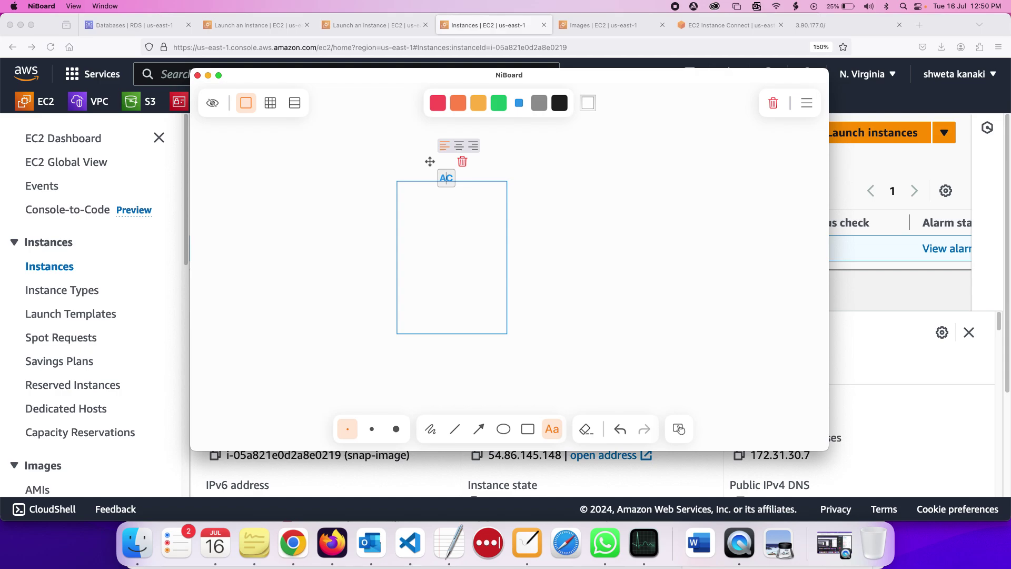
{"action": "type", "text": "-"}
{"action": "key", "text": "BackSpace"}
{"action": "type", "text": "uto scaling"}
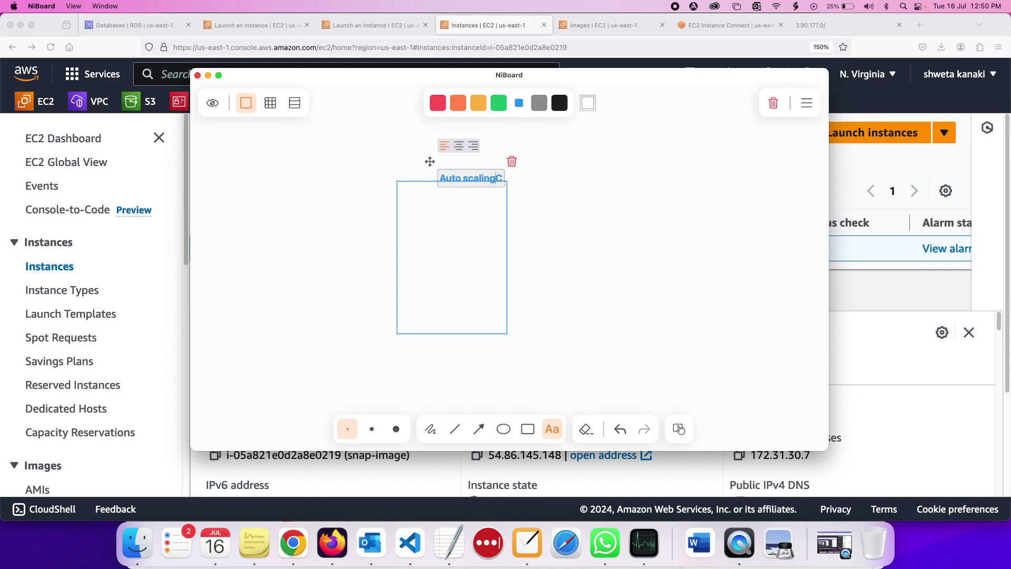
{"action": "key", "text": "BackSpace"}
{"action": "left_click", "coordinate": [480, 224]}
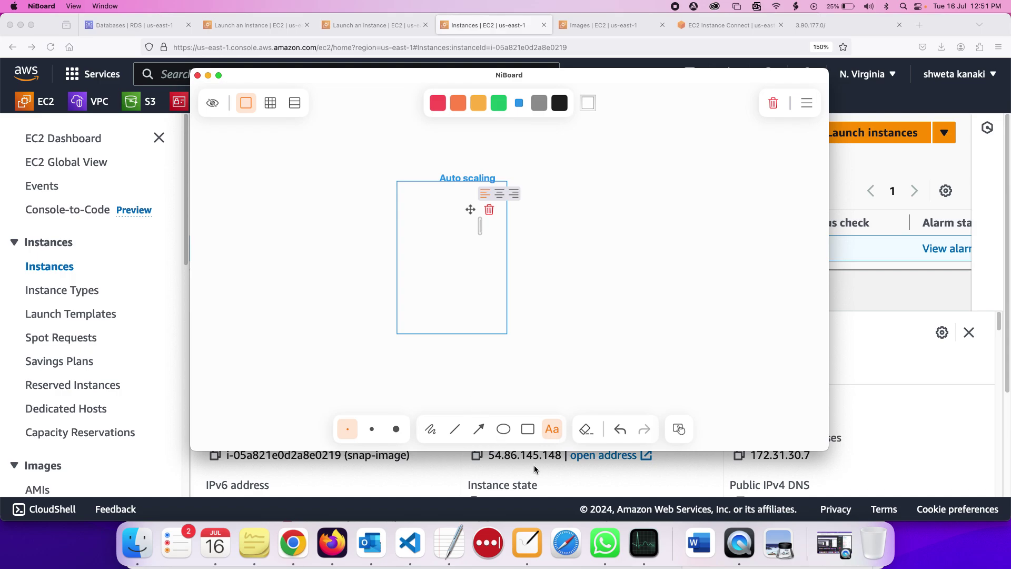
Draw two horizontal arrows entering the Auto scaling rectangle from the left and two small stacked boxes to its right
{"action": "left_click", "coordinate": [478, 428]}
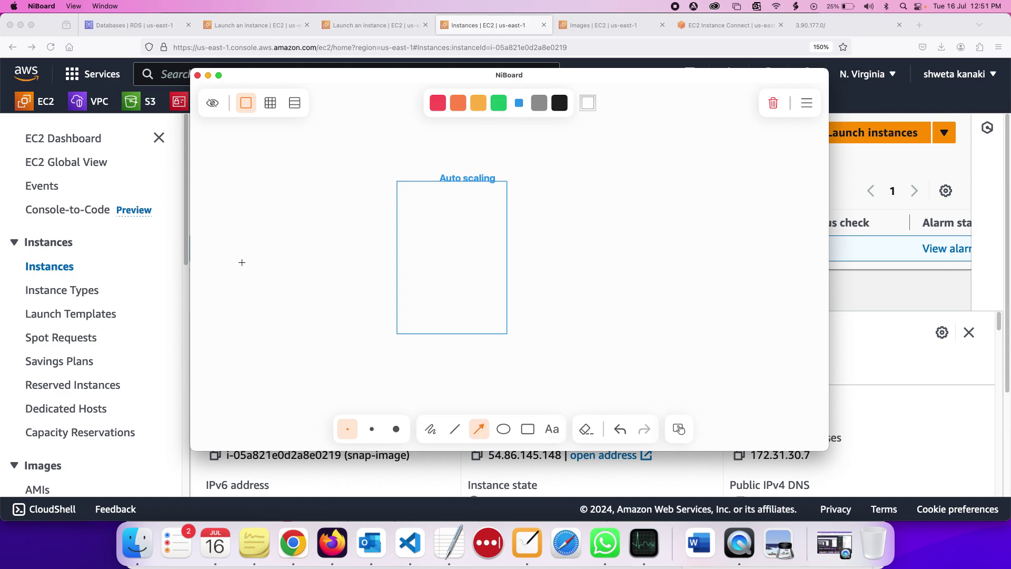
{"action": "left_click_drag", "start_coordinate": [242, 262], "coordinate": [429, 262]}
{"action": "left_click_drag", "start_coordinate": [252, 243], "coordinate": [429, 243]}
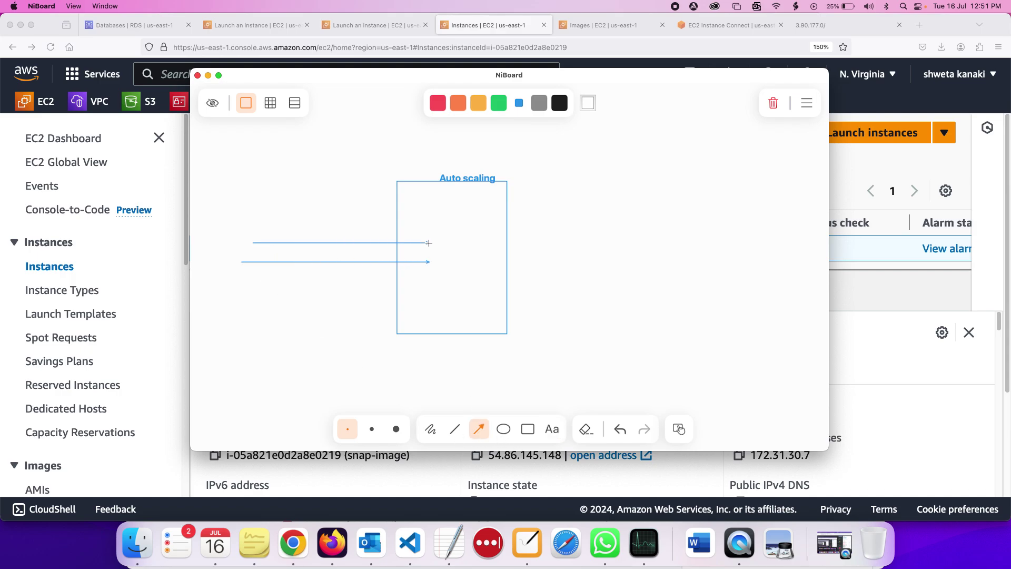
{"action": "left_click", "coordinate": [527, 430]}
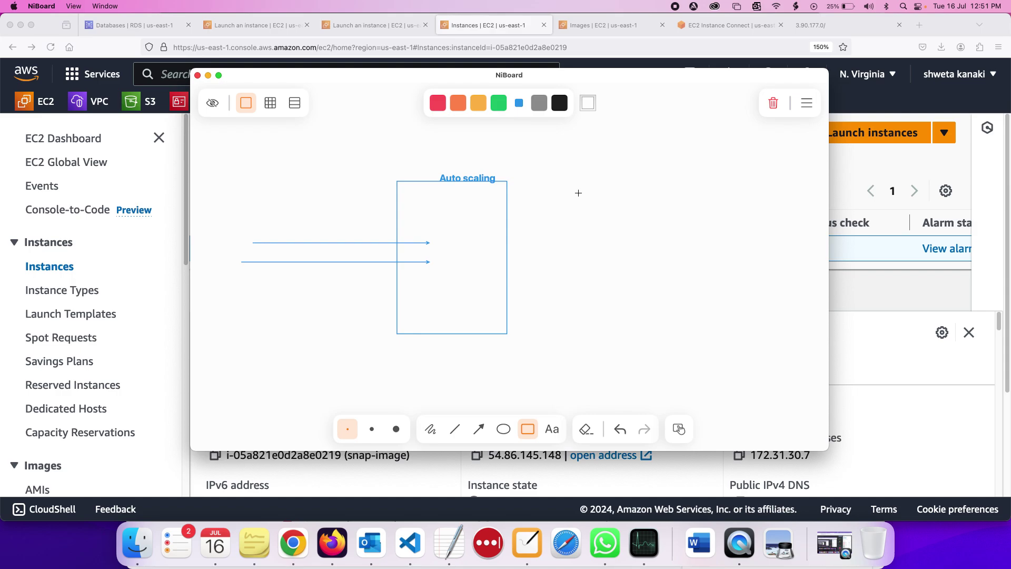
{"action": "left_click_drag", "start_coordinate": [578, 193], "coordinate": [628, 290]}
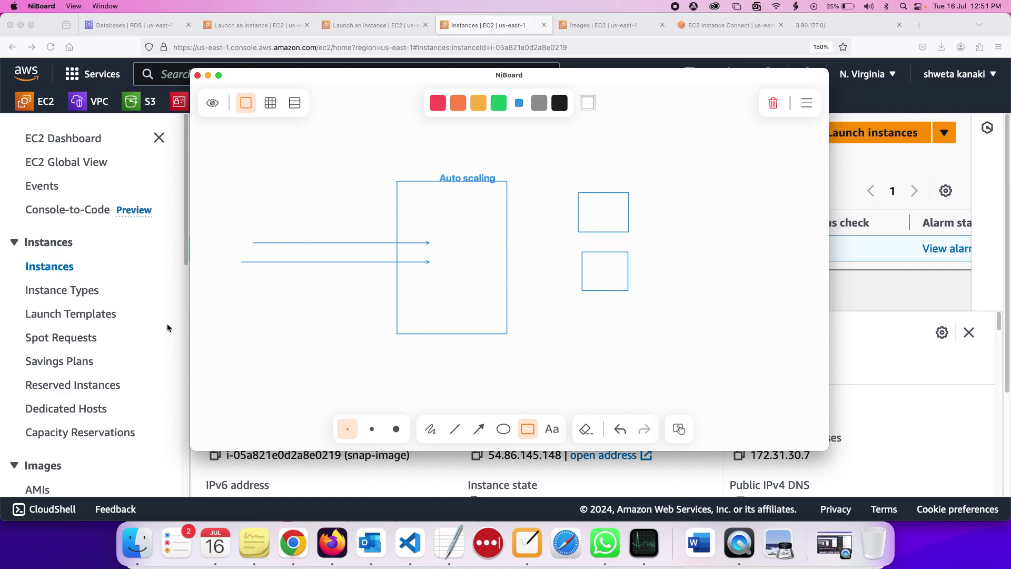
Add two more horizontal arrows entering the Auto scaling rectangle below the existing ones
{"action": "left_click", "coordinate": [479, 429]}
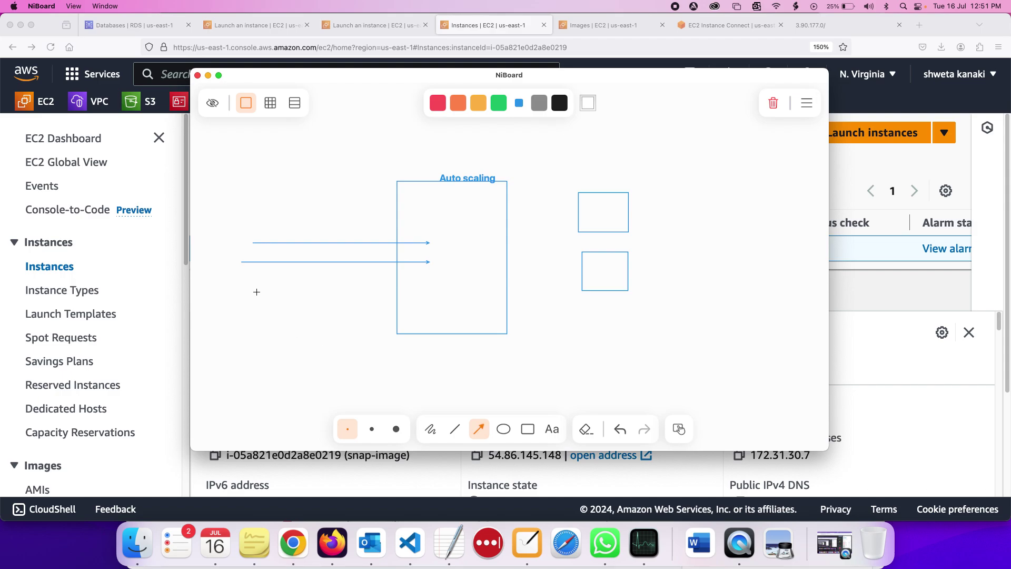
{"action": "left_click_drag", "start_coordinate": [243, 287], "coordinate": [423, 287]}
{"action": "left_click_drag", "start_coordinate": [273, 310], "coordinate": [434, 310]}
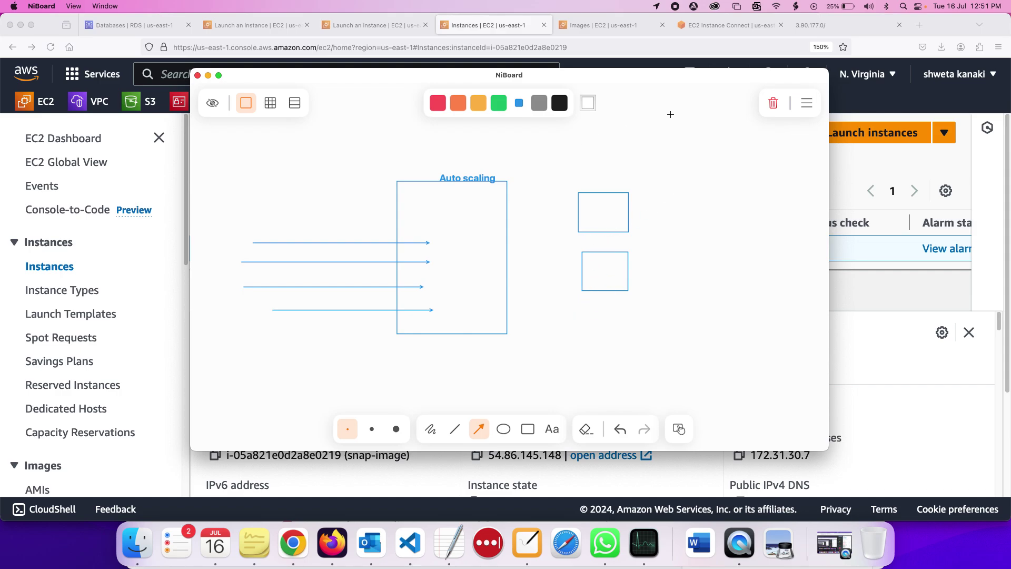
Draw an arrow from the upper small box toward the upper right and place a single small box at its tip
{"action": "left_click_drag", "start_coordinate": [614, 210], "coordinate": [652, 181]}
{"action": "left_click_drag", "start_coordinate": [666, 145], "coordinate": [674, 179]}
{"action": "key", "text": "super+z"}
{"action": "left_click", "coordinate": [528, 428]}
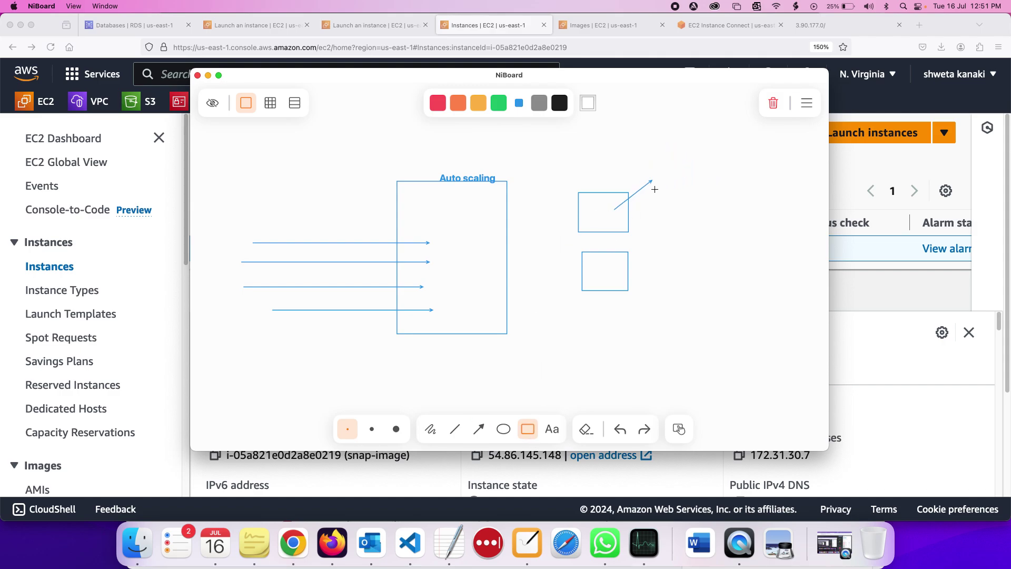
{"action": "mouse_move", "coordinate": [659, 150]}
{"action": "left_mouse_down"}
{"action": "mouse_move", "coordinate": [663, 167]}
{"action": "mouse_move", "coordinate": [697, 175]}
{"action": "left_mouse_up"}
{"action": "left_click_drag", "start_coordinate": [672, 160], "coordinate": [631, 140]}
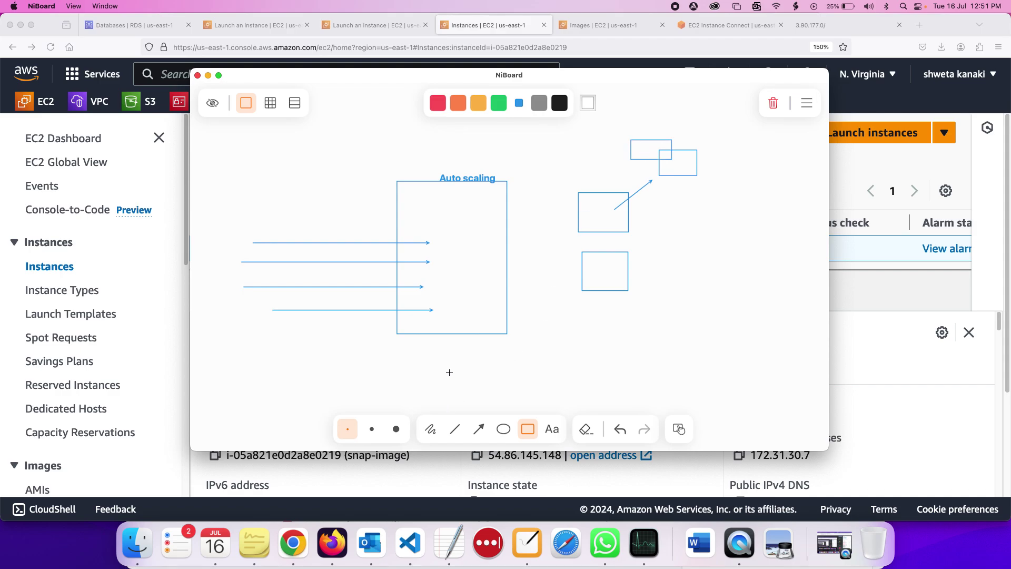
{"action": "key", "text": "super+z"}
Draw a freehand curve from the image box into the Auto scaling rectangle, and add two more boxes below the stacked ones
{"action": "left_click", "coordinate": [430, 428]}
{"action": "mouse_move", "coordinate": [672, 165]}
{"action": "left_mouse_down"}
{"action": "mouse_move", "coordinate": [515, 131]}
{"action": "mouse_move", "coordinate": [465, 217]}
{"action": "mouse_move", "coordinate": [462, 256]}
{"action": "mouse_move", "coordinate": [456, 236]}
{"action": "mouse_move", "coordinate": [493, 242]}
{"action": "mouse_move", "coordinate": [471, 248]}
{"action": "mouse_move", "coordinate": [463, 232]}
{"action": "mouse_move", "coordinate": [484, 251]}
{"action": "mouse_move", "coordinate": [468, 232]}
{"action": "mouse_move", "coordinate": [483, 245]}
{"action": "mouse_move", "coordinate": [477, 237]}
{"action": "left_mouse_up"}
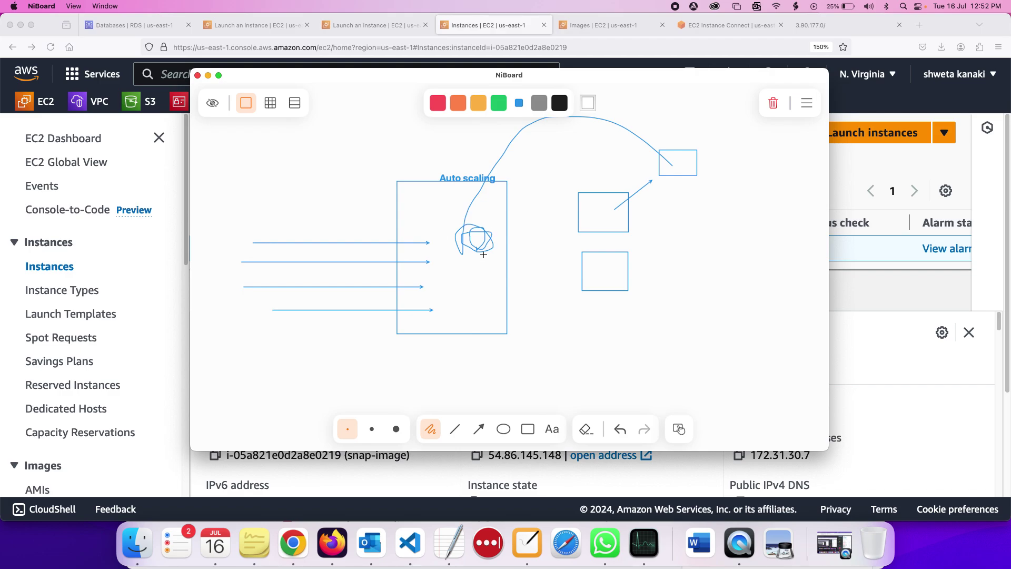
{"action": "left_click", "coordinate": [527, 428]}
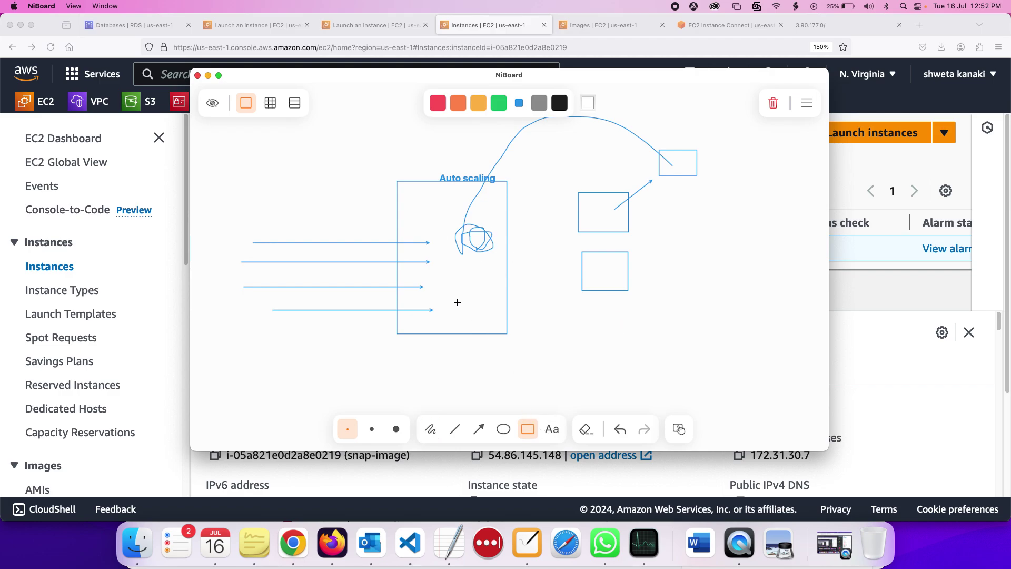
{"action": "mouse_move", "coordinate": [580, 307]}
{"action": "left_mouse_down"}
{"action": "mouse_move", "coordinate": [582, 346]}
{"action": "mouse_move", "coordinate": [633, 368]}
{"action": "mouse_move", "coordinate": [591, 400]}
{"action": "mouse_move", "coordinate": [622, 405]}
{"action": "left_mouse_up"}
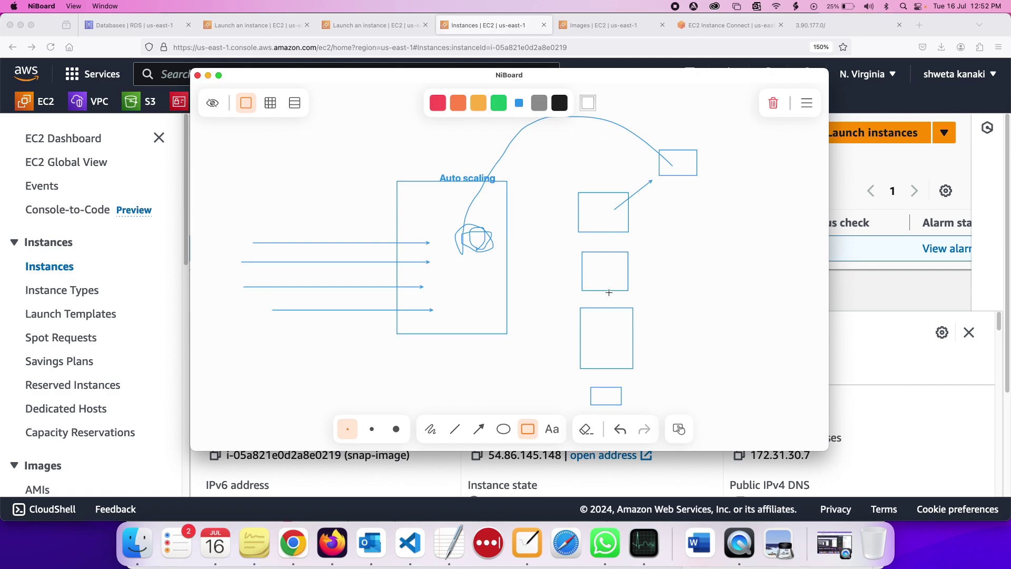
Switch back to the EC2 console in Firefox, refresh the instance list, and connect to "snap-image" through EC2 Instance Connect
{"action": "left_click", "coordinate": [923, 357]}
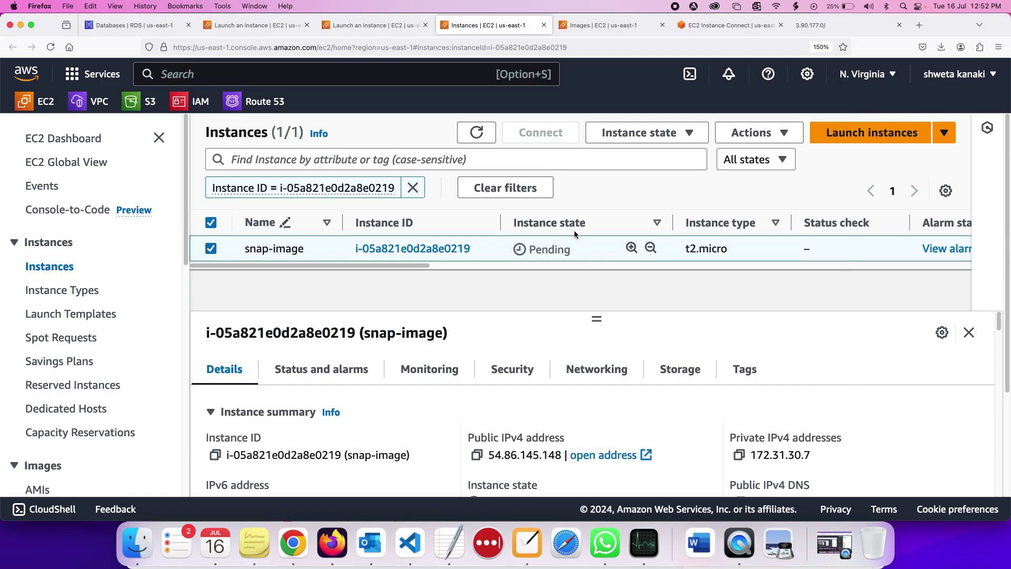
{"action": "left_click", "coordinate": [469, 131]}
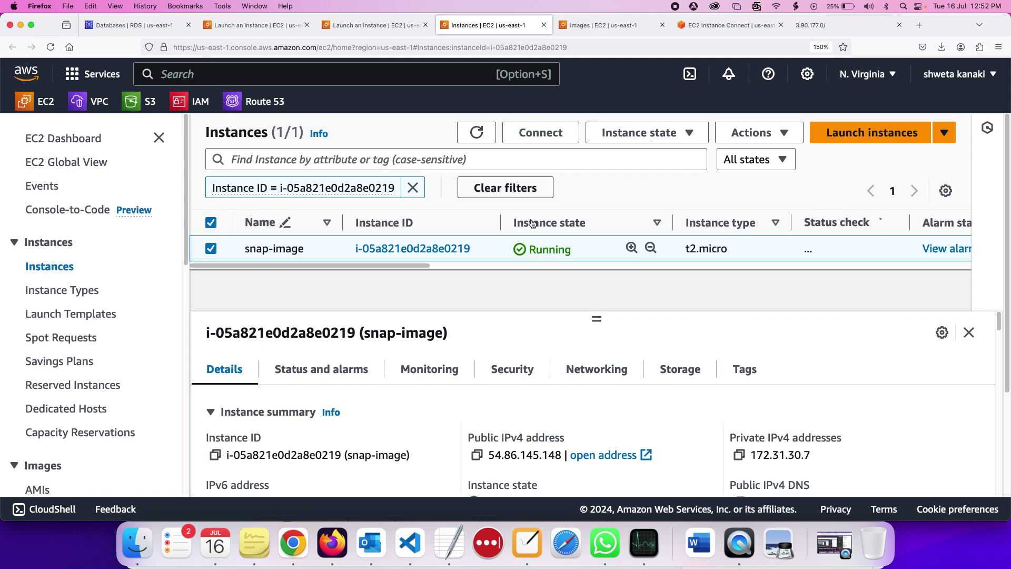
{"action": "left_click", "coordinate": [566, 137]}
{"action": "scroll", "coordinate": [473, 206], "scroll_direction": "down", "scroll_amount": 2}
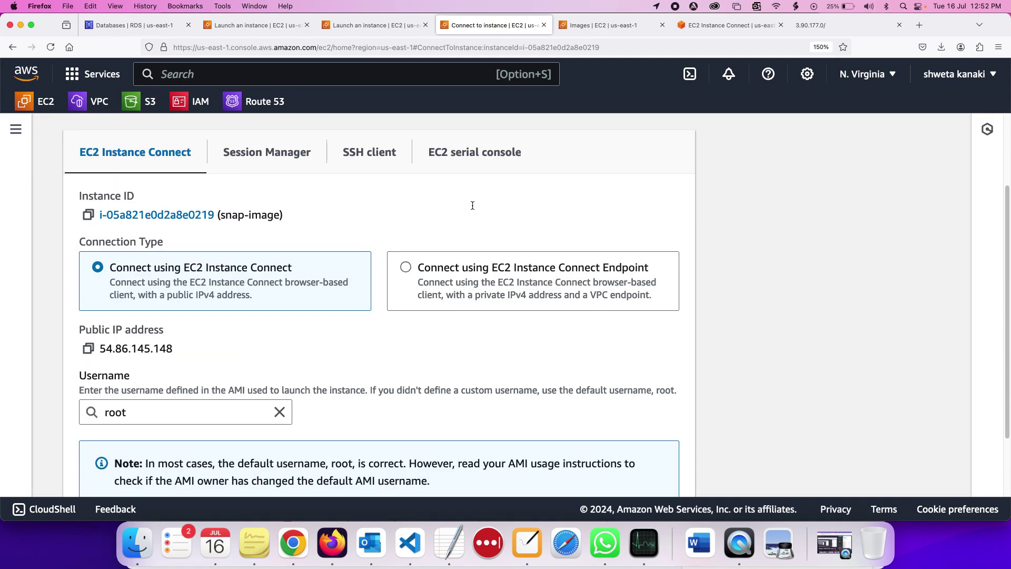
{"action": "scroll", "coordinate": [472, 205], "scroll_direction": "down", "scroll_amount": 3}
{"action": "left_click", "coordinate": [654, 466]}
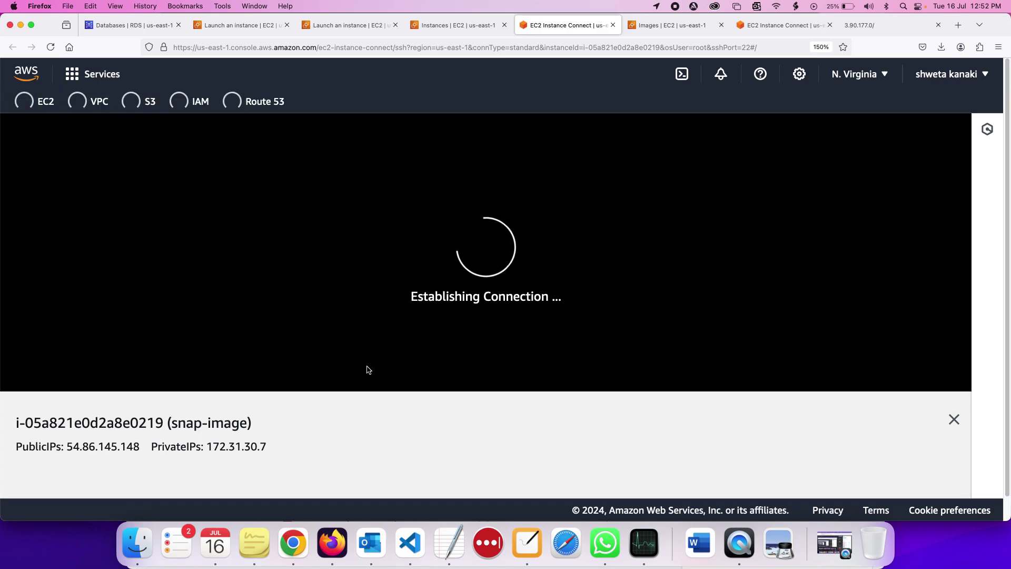
Copy the instance's public IP 54.86.145.148, load it in a new browser tab, and zoom in on the served page
{"action": "double_click", "coordinate": [112, 446]}
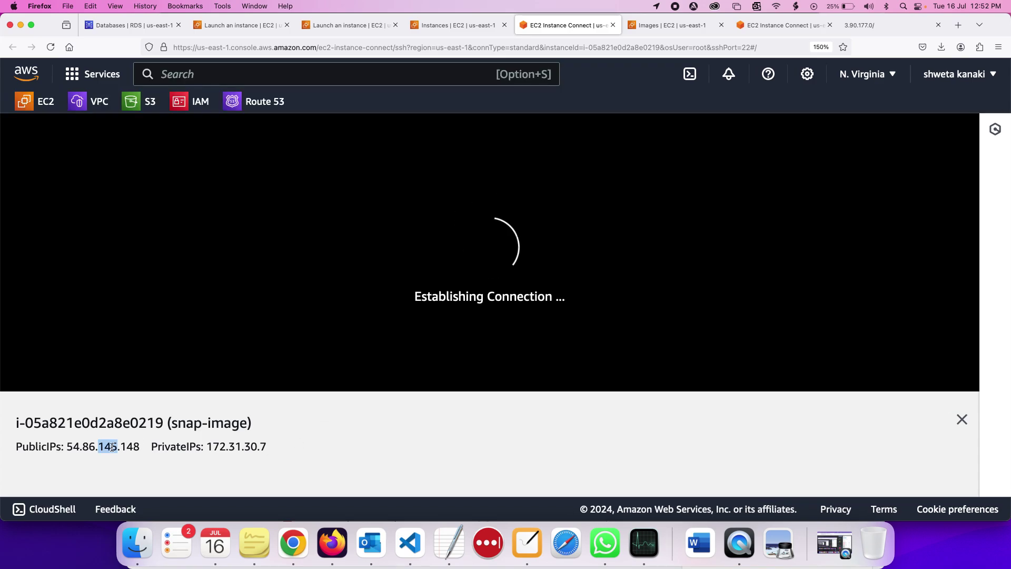
{"action": "left_click_drag", "start_coordinate": [73, 447], "coordinate": [121, 448]}
{"action": "key", "text": "super+c"}
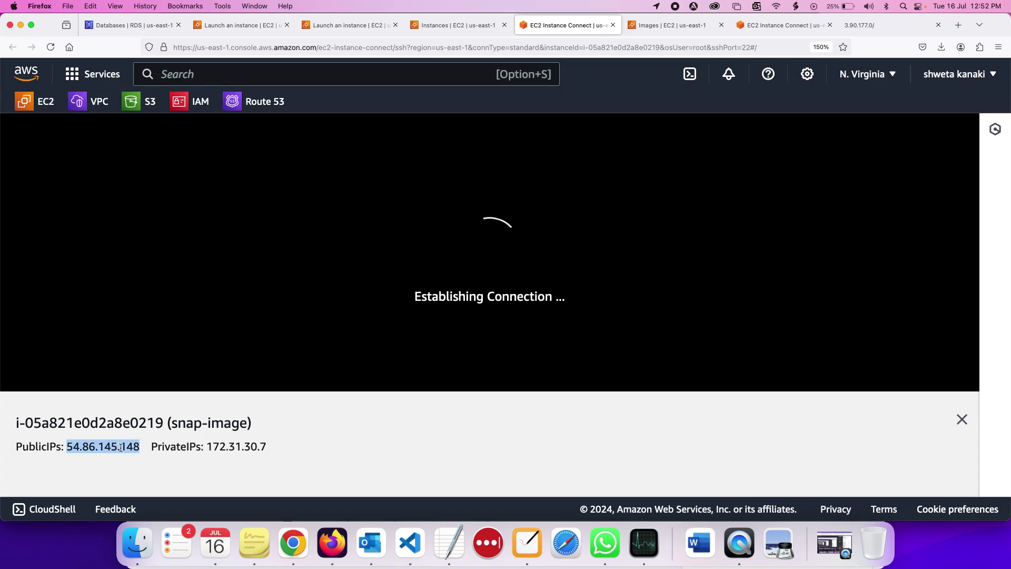
{"action": "left_click", "coordinate": [913, 29]}
{"action": "left_click", "coordinate": [958, 24]}
{"action": "key", "text": "super+v"}
{"action": "key", "text": "Return"}
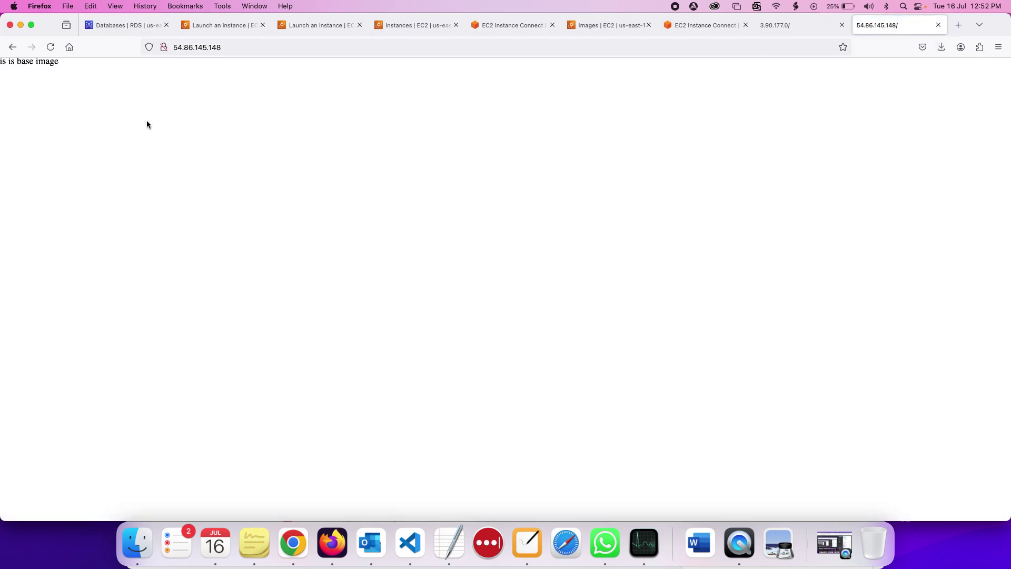
{"action": "scroll", "coordinate": [147, 124], "scroll_direction": "up", "scroll_amount": 5}
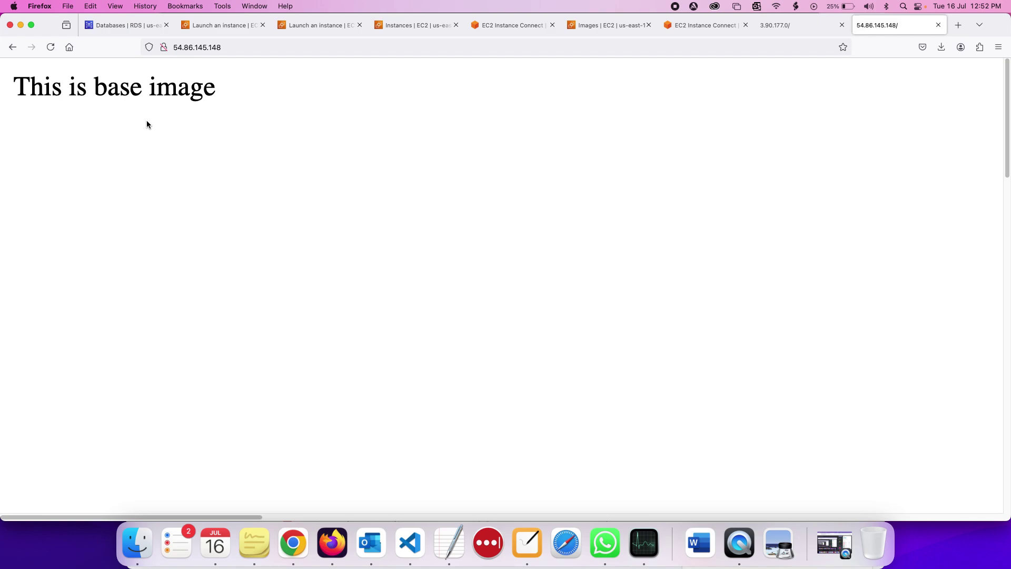